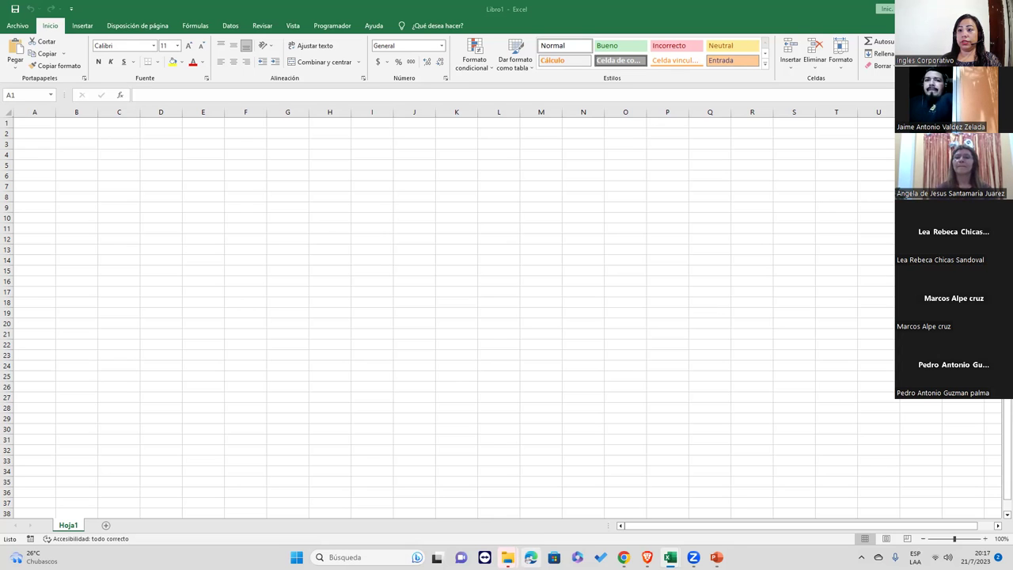
Step: Switch to the attendance spreadsheet in Chrome and enter 1 in the VIERNES 21 column for participants 1, 2 and 4, skipping the yellow row
click(624, 557)
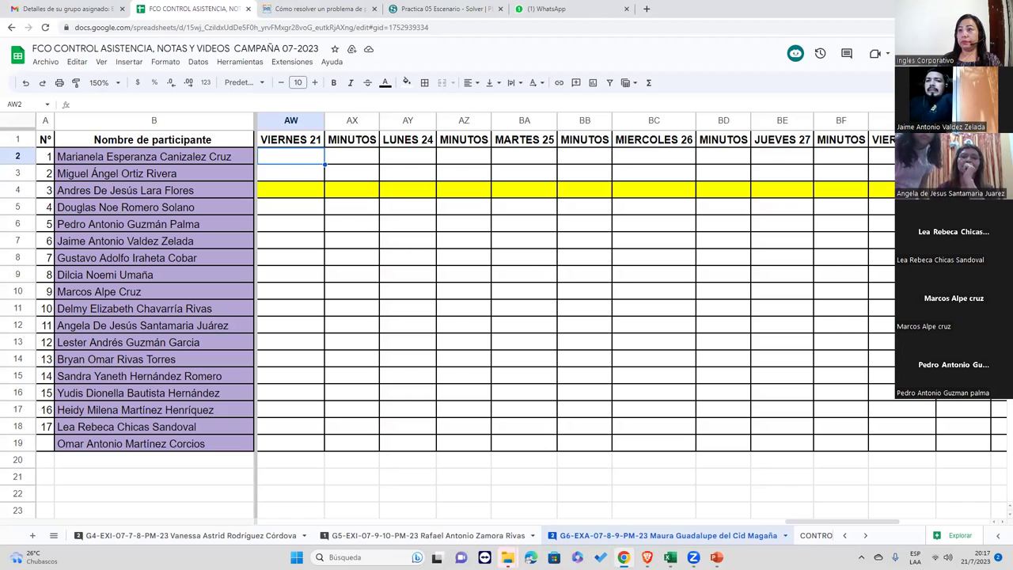
click(286, 181)
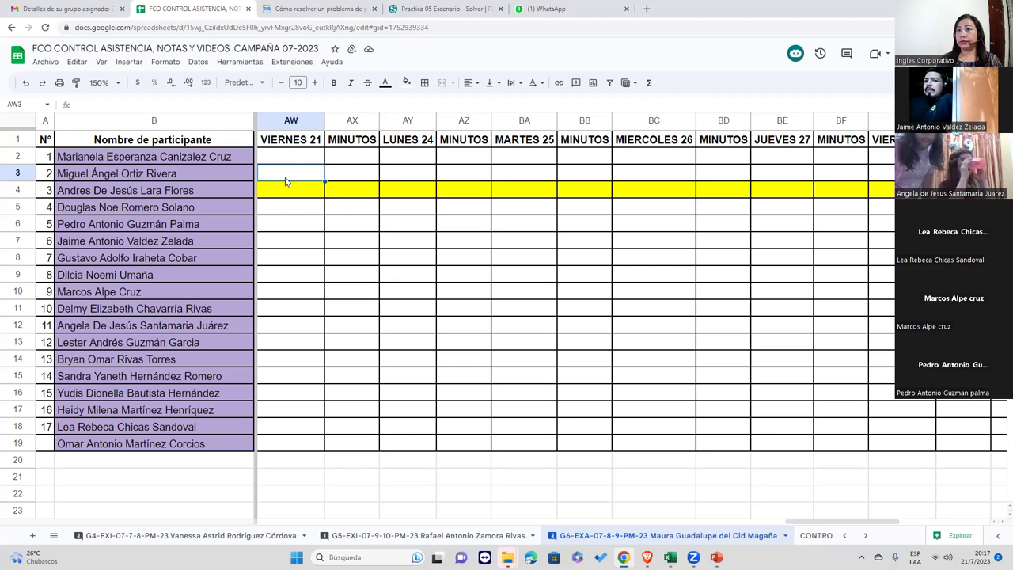
click(289, 161)
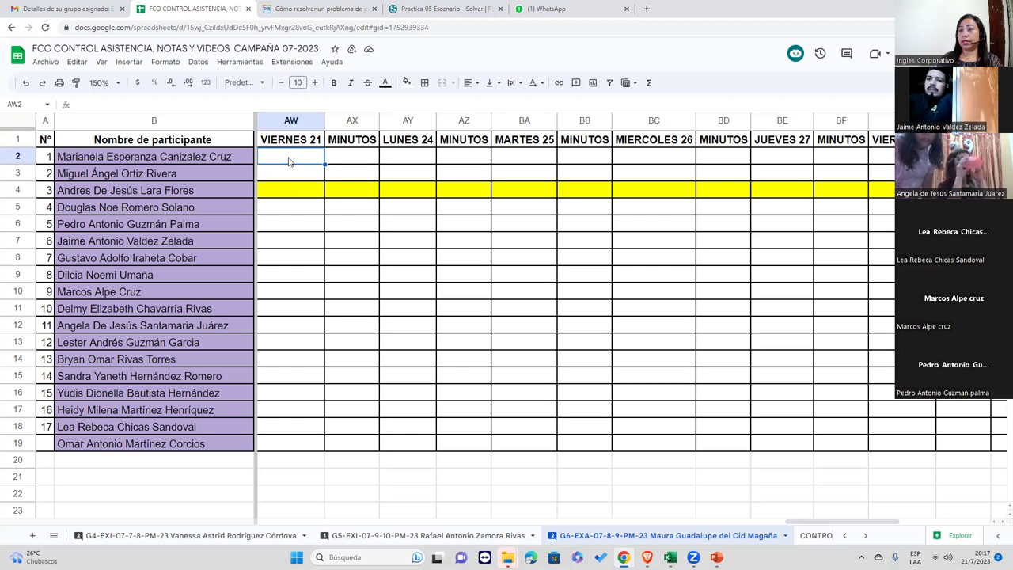
text(1)
key(Return)
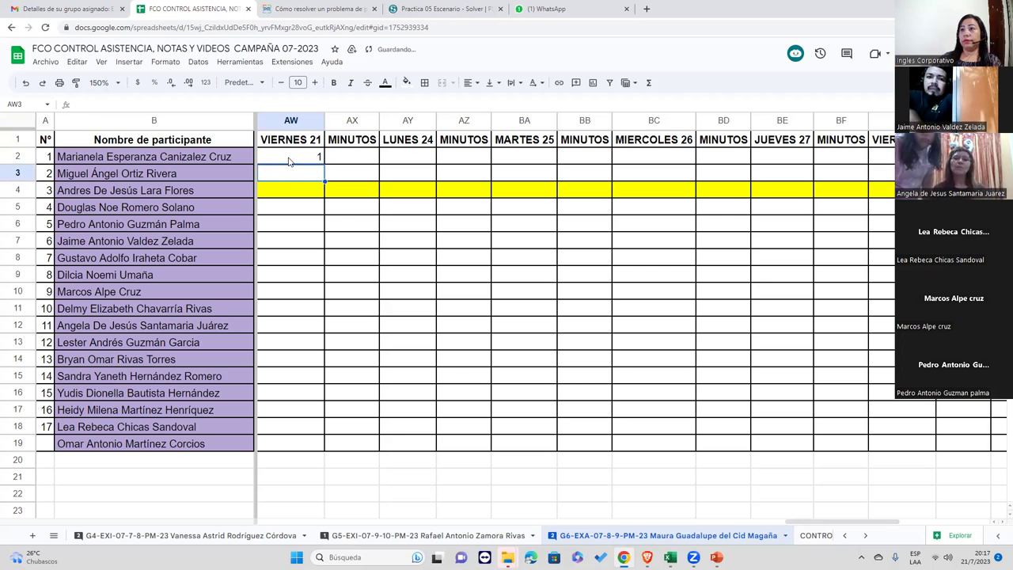
text(1)
key(Return)
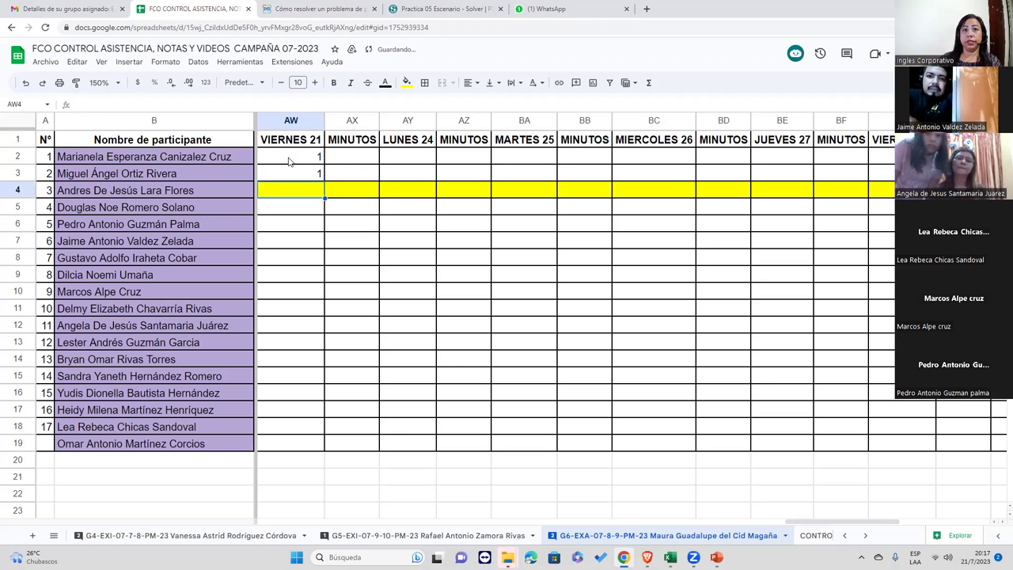
key(Return)
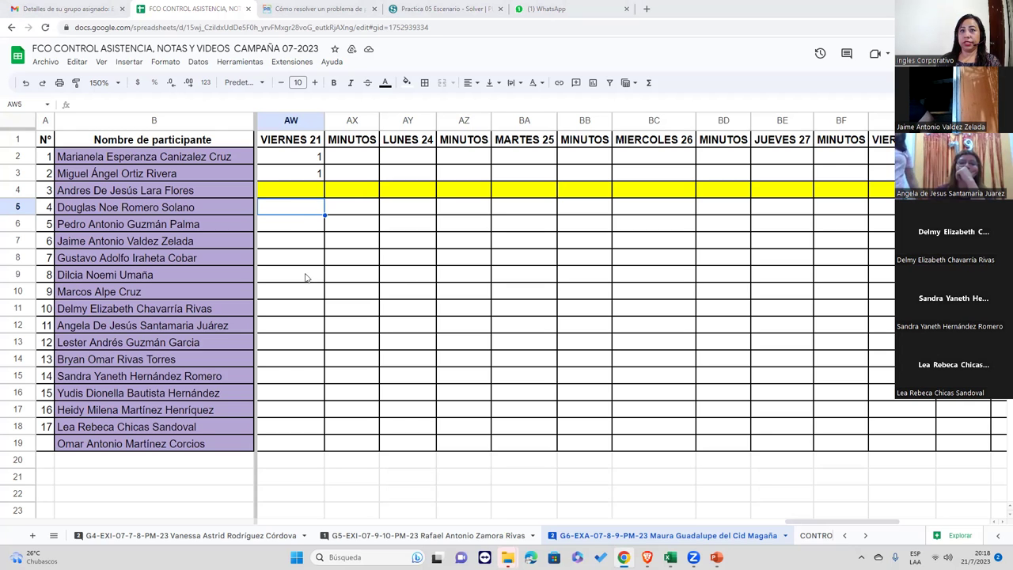
text(1)
key(Return)
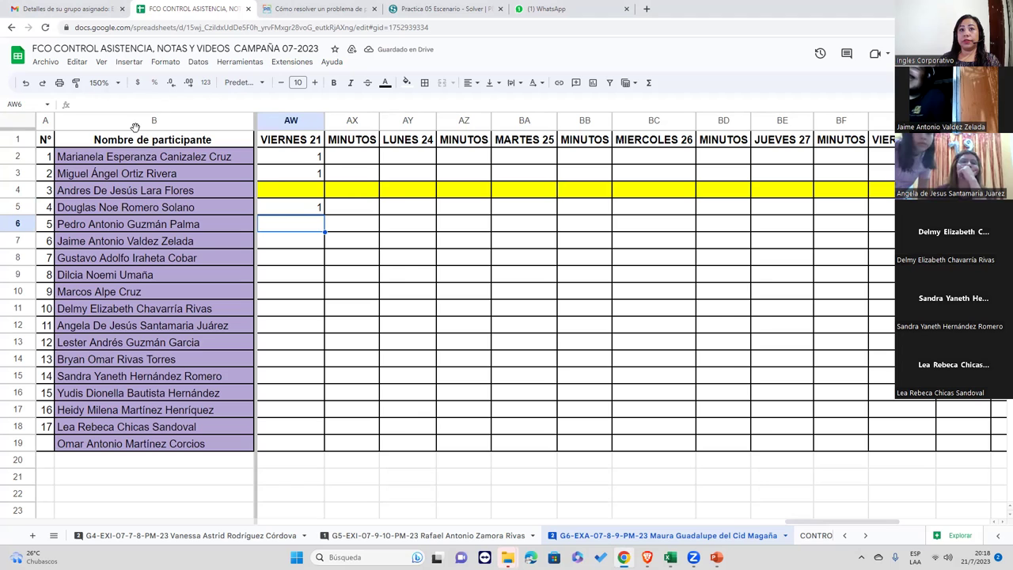
Step: Copy the first participant's full name from cell B2
double_click(152, 155)
key(ctrl+a)
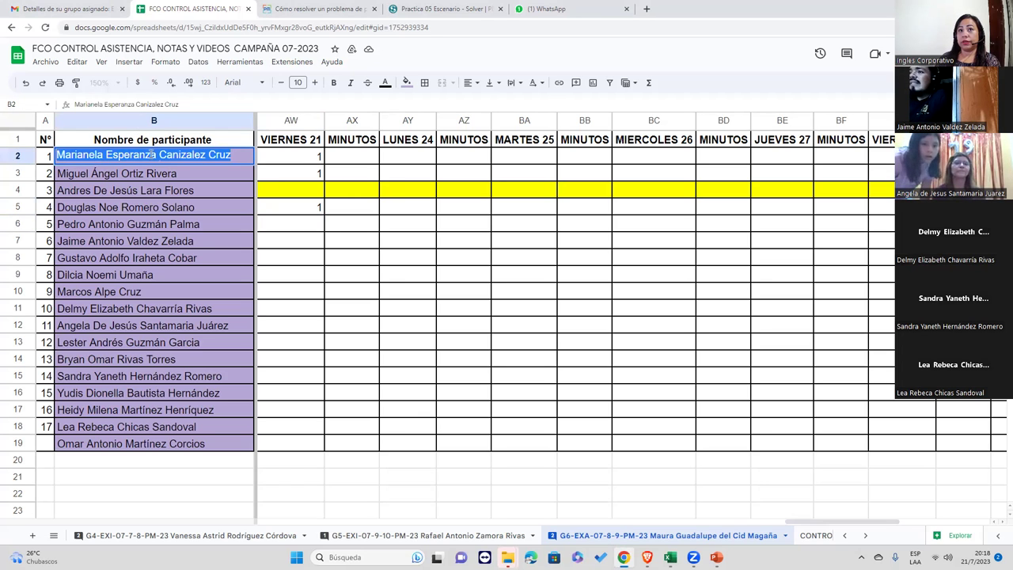
right_click(152, 156)
click(182, 197)
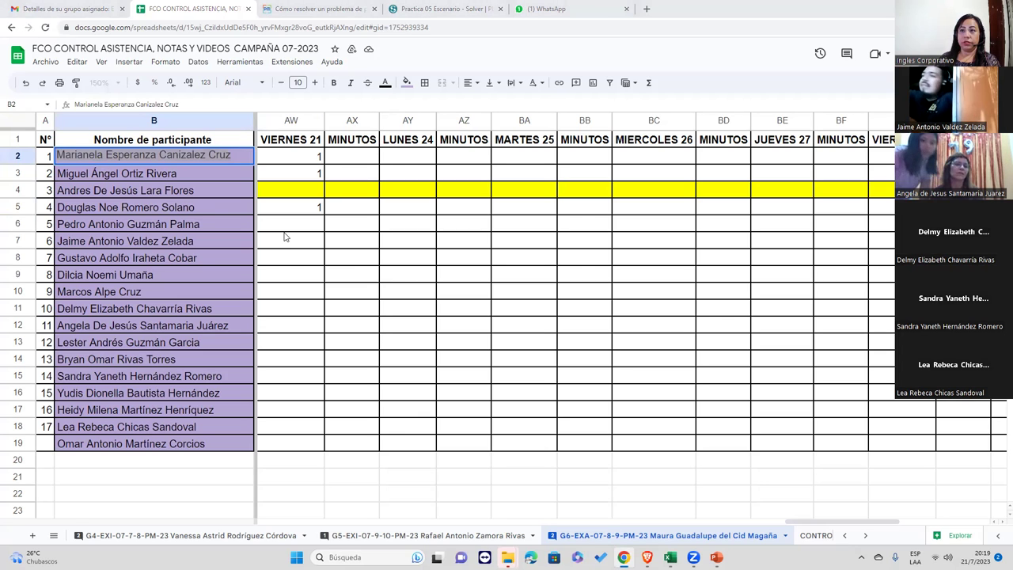
Step: Mark participants 5 to 8 as present on VIERNES 21 by entering 1 in cells AW6 to AW9
click(302, 209)
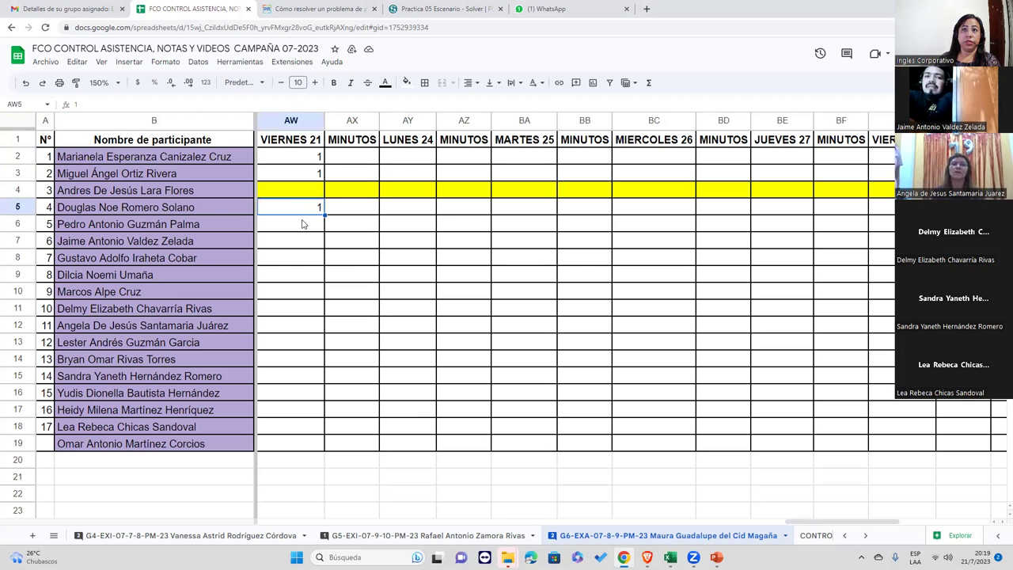
click(302, 224)
text(1)
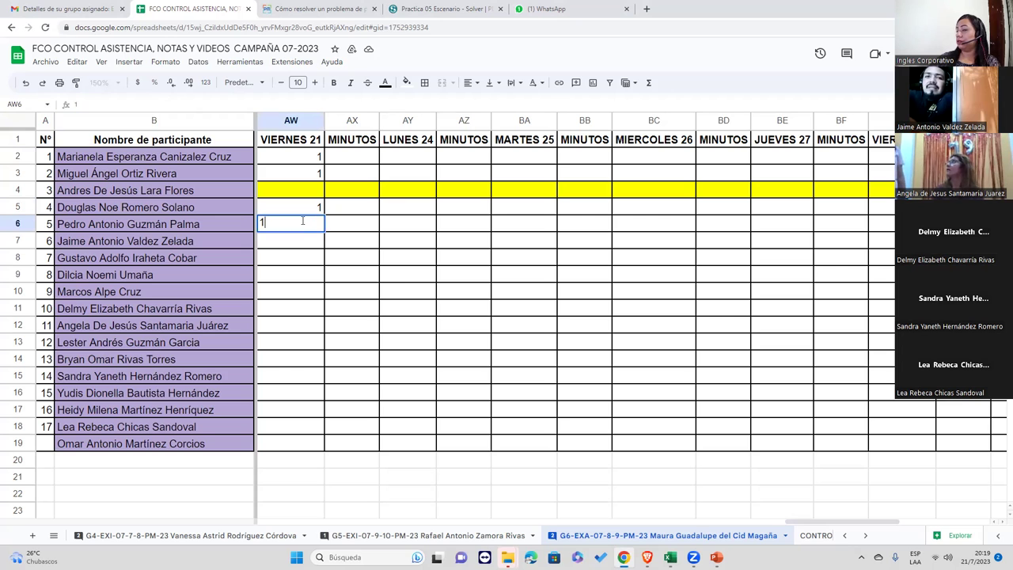
key(Return)
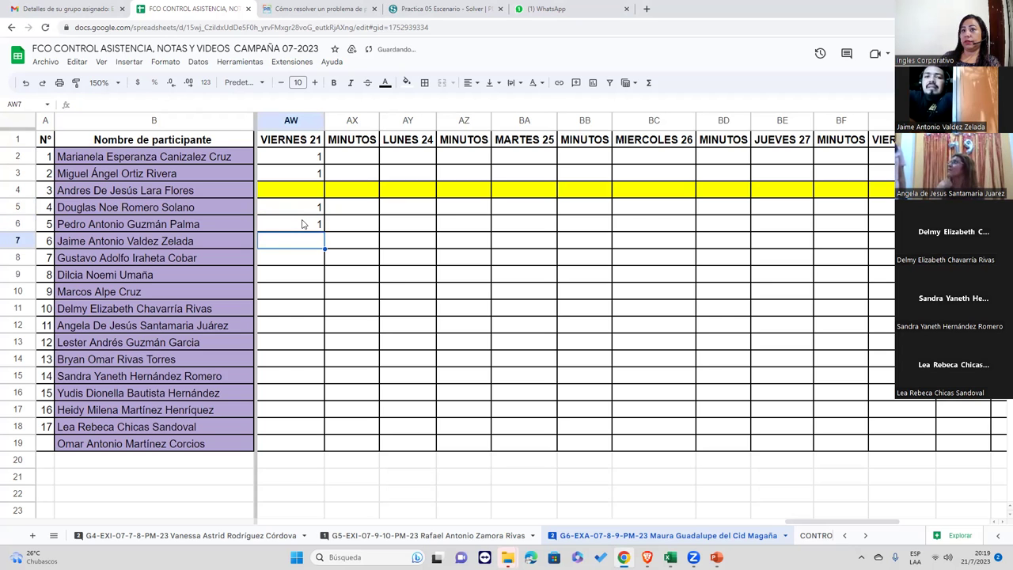
text(1)
key(Return)
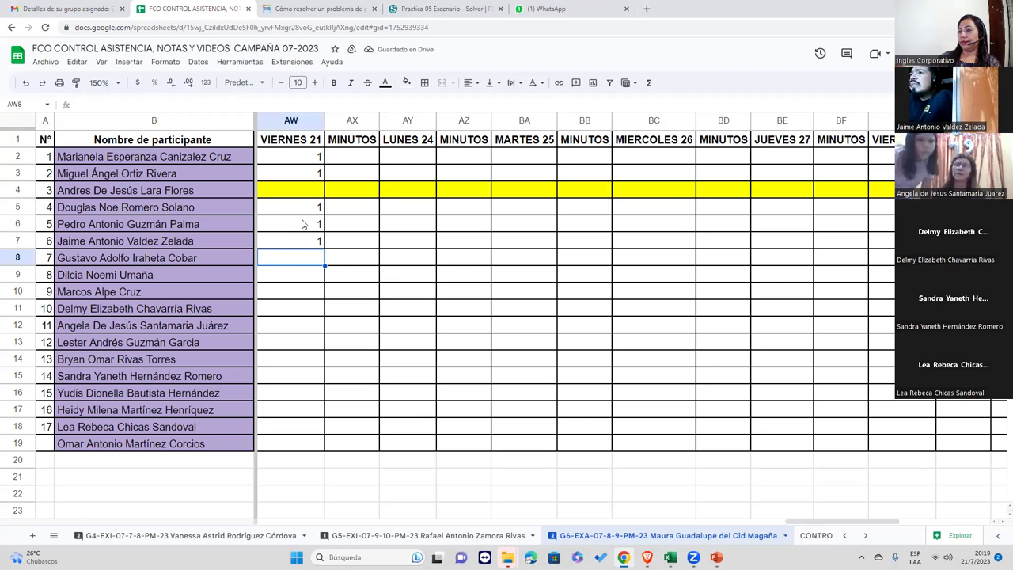
text(1)
key(Return)
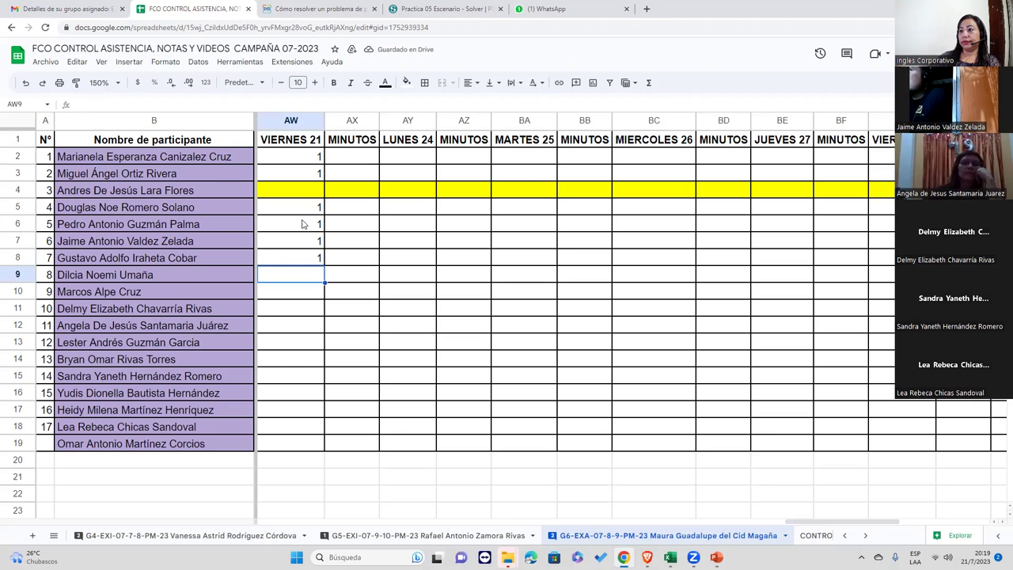
text(1)
key(Return)
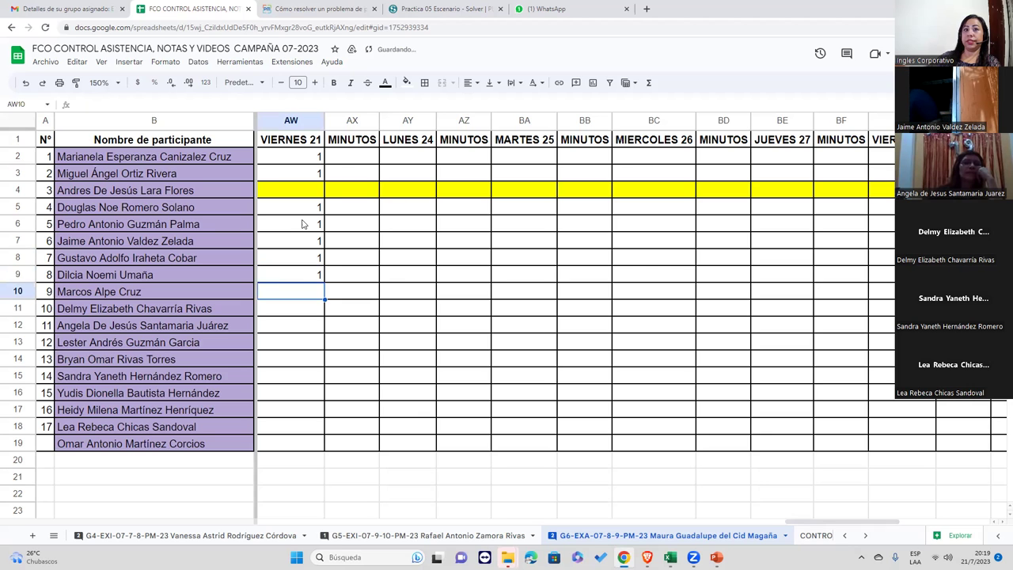
Step: Copy the full name of the unnumbered participant in cell B19
triple_click(235, 445)
right_click(234, 444)
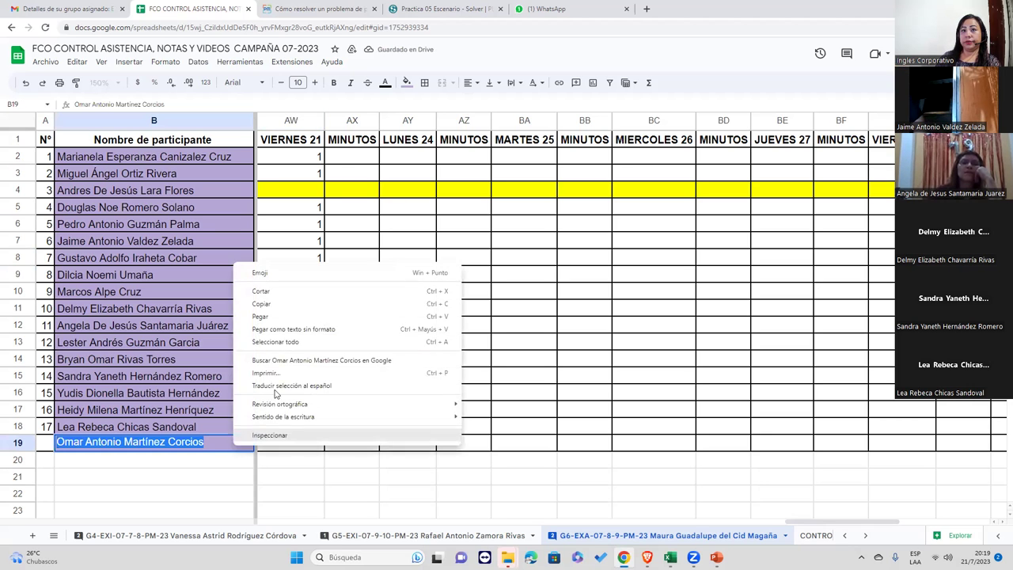
click(307, 304)
Step: Enter 1 in the VIERNES 21 column for participants 9, 10 and 11, cells AW10 to AW12
click(307, 294)
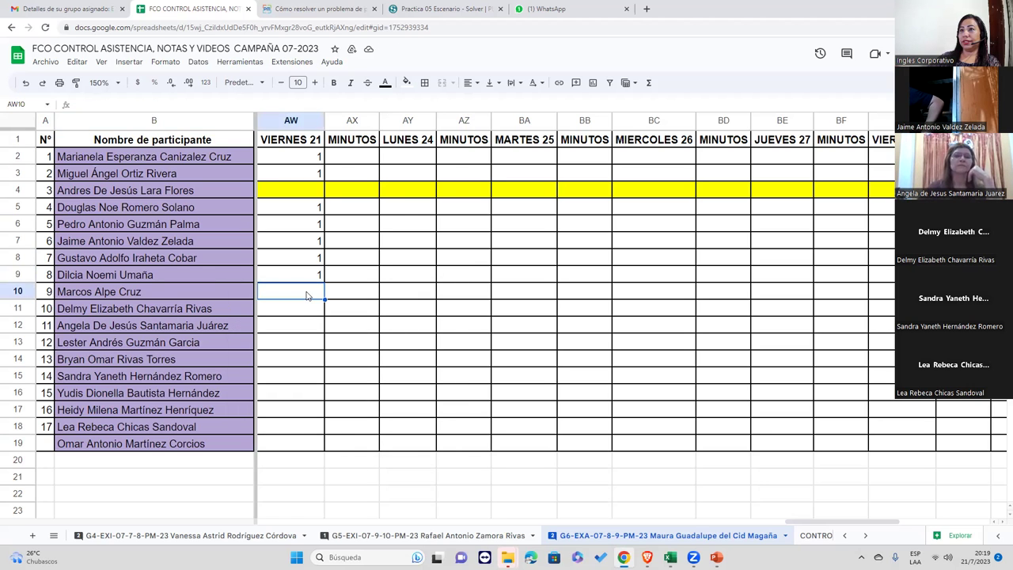
text(1)
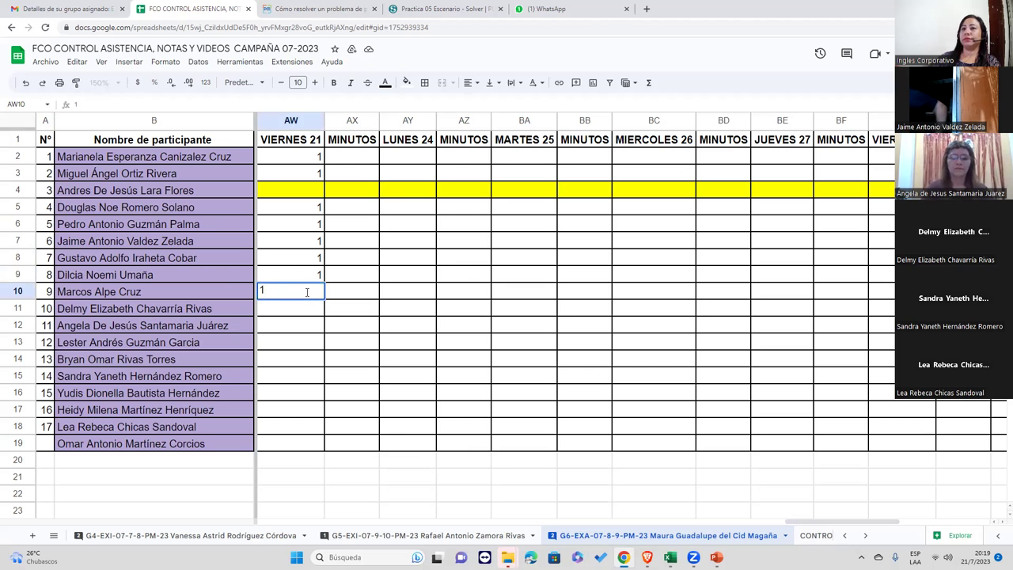
key(Return)
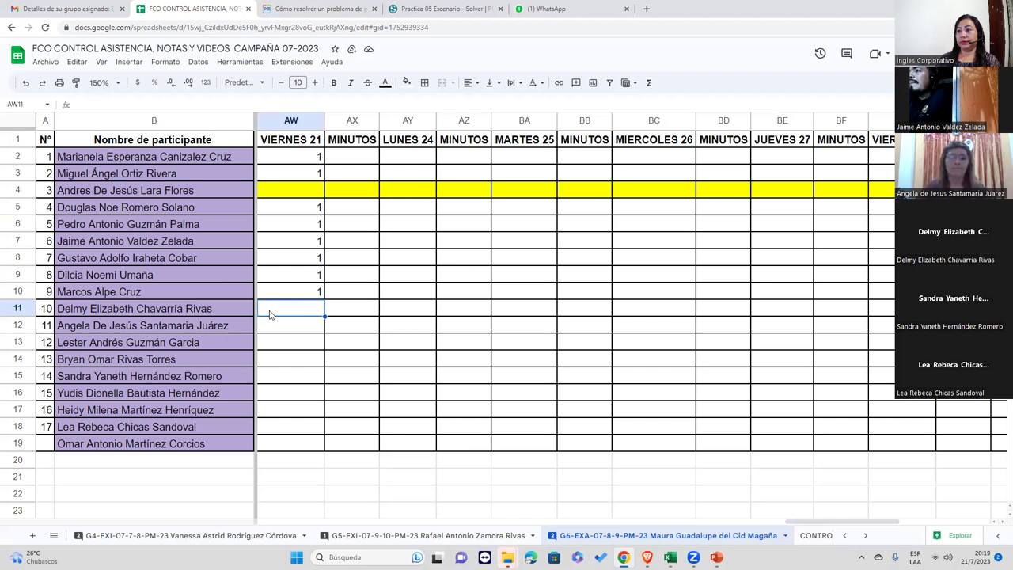
text(1)
key(Return)
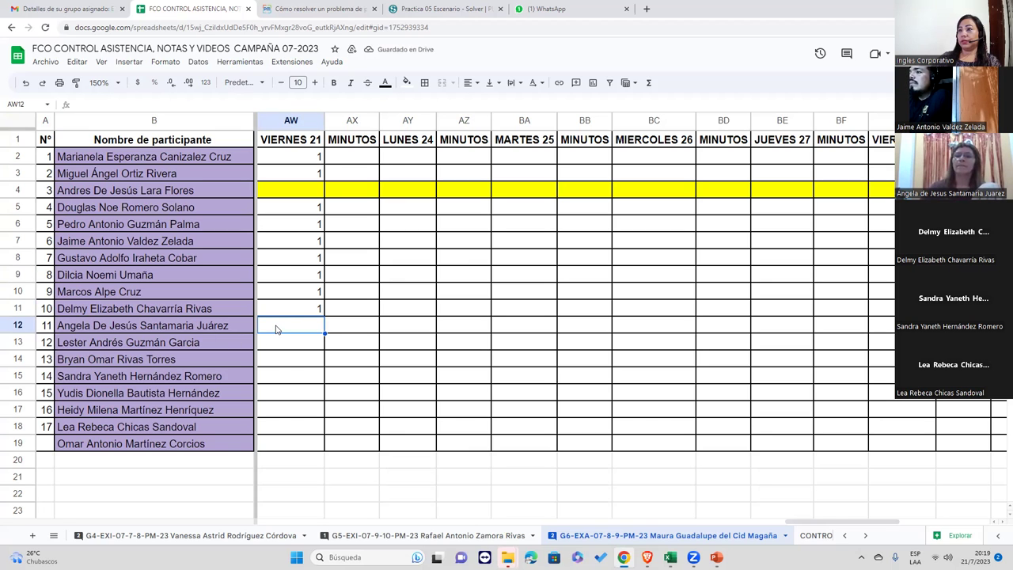
text(1)
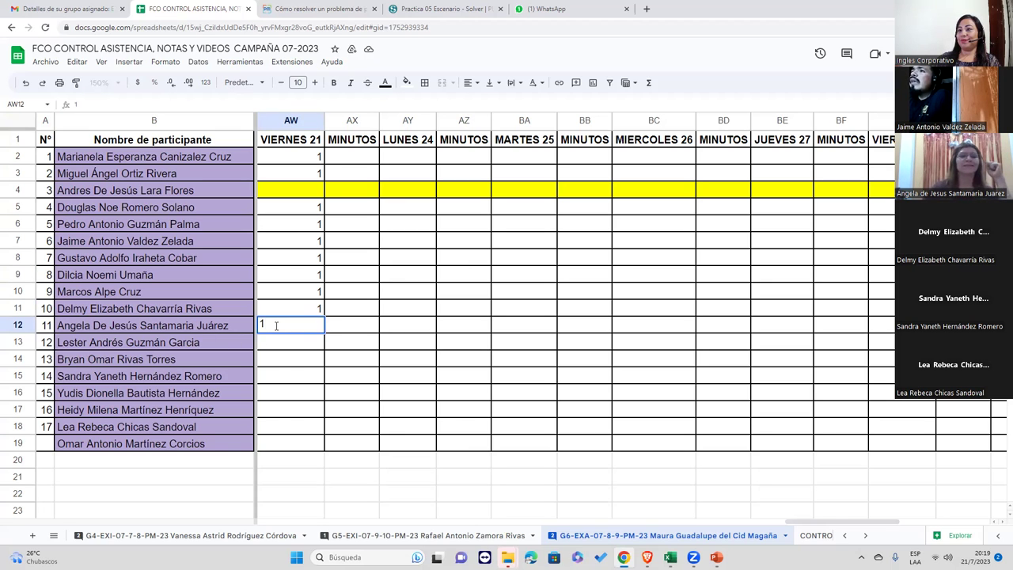
key(Return)
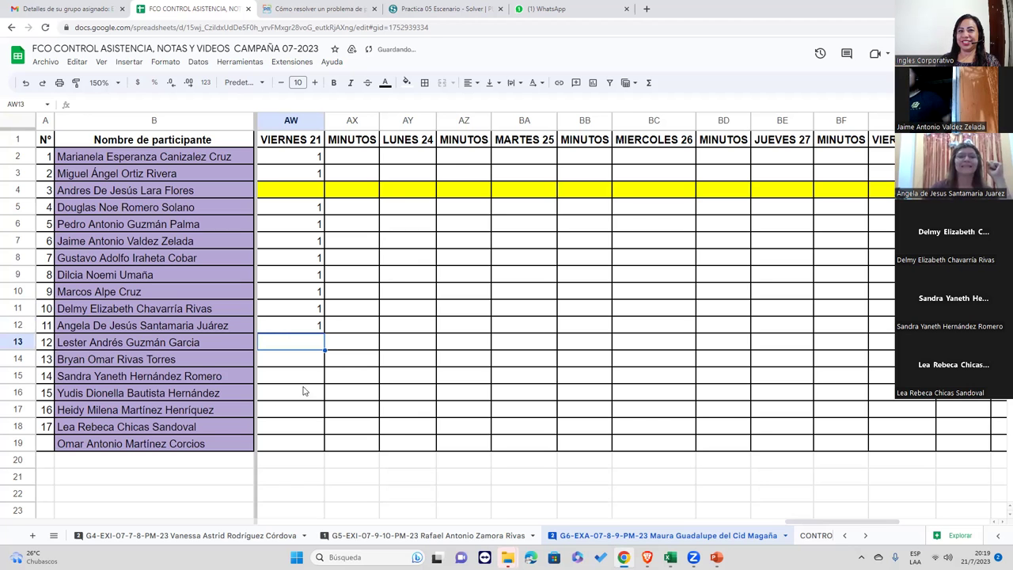
Step: Copy the full name of participant 15 from cell B16
click(203, 364)
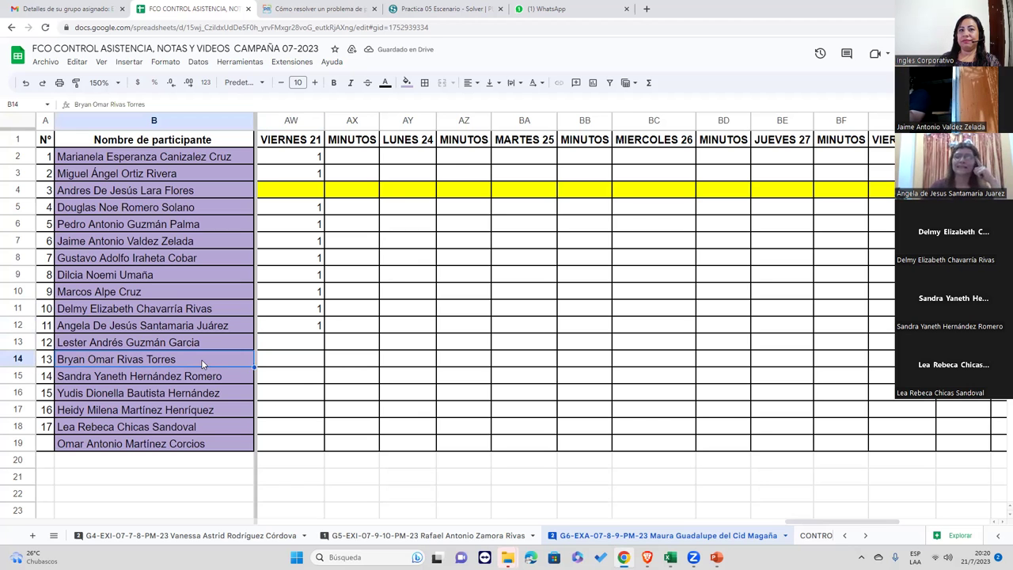
click(207, 401)
double_click(207, 401)
right_click(207, 403)
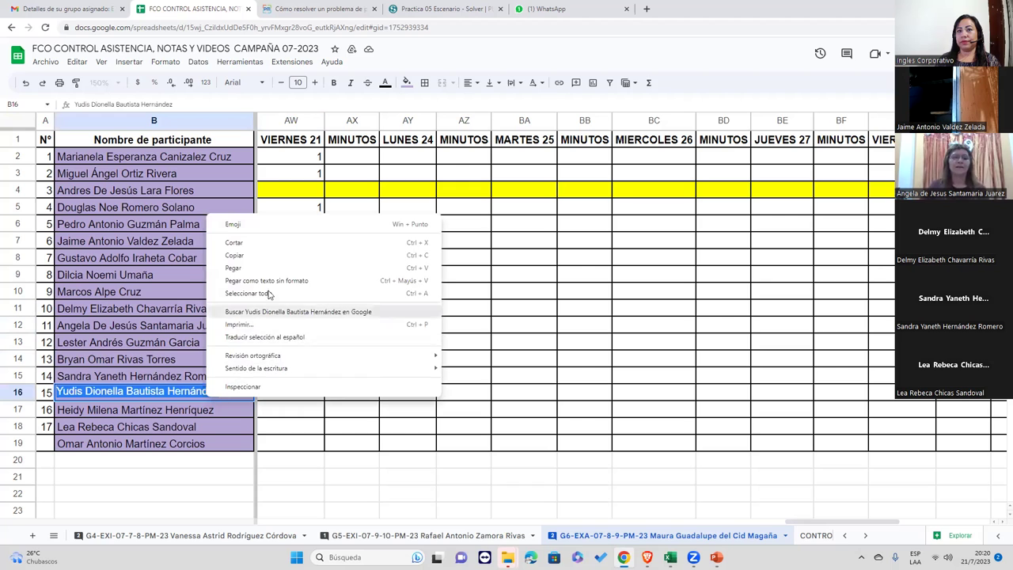
click(271, 257)
Step: Enter 1 in the VIERNES 21 column for participants 12 to 17, cells AW13 to AW18
click(290, 347)
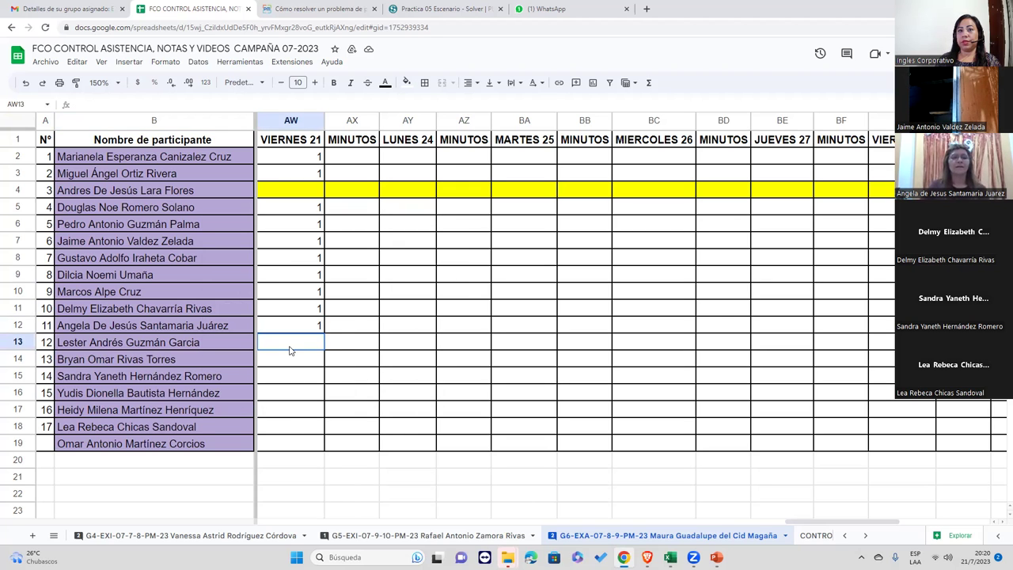
text(1)
key(Return)
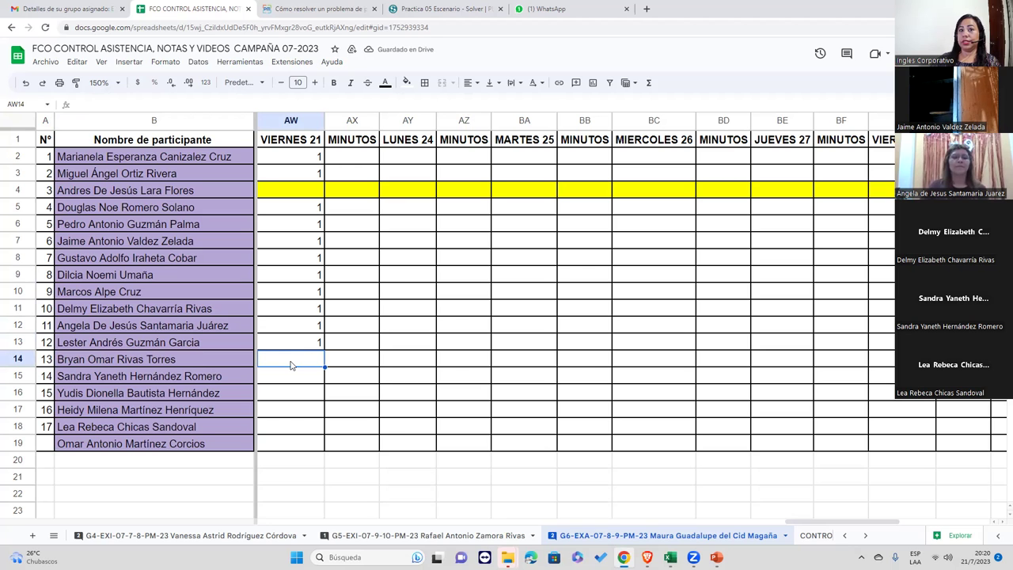
text(1)
key(Return)
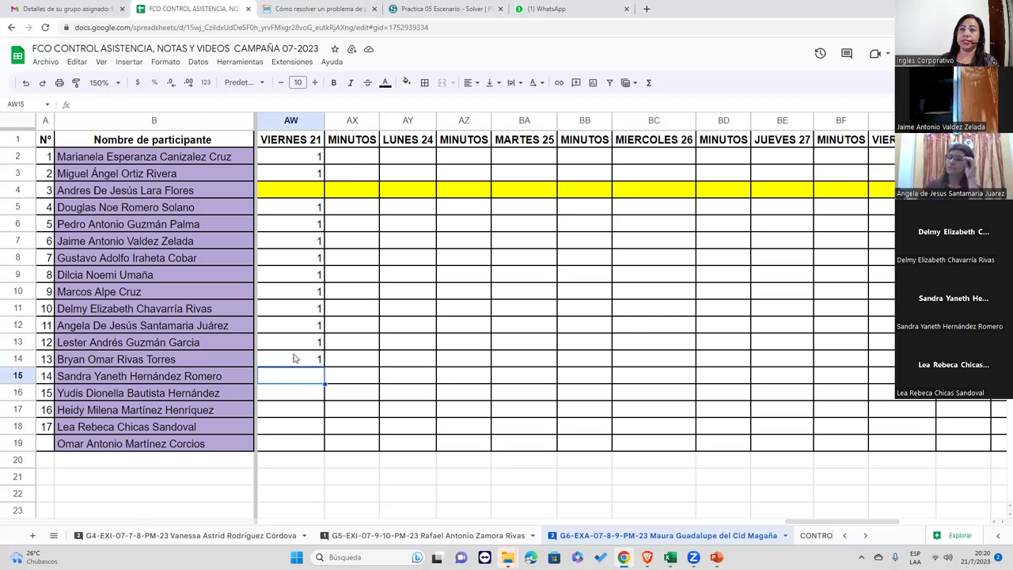
text(1)
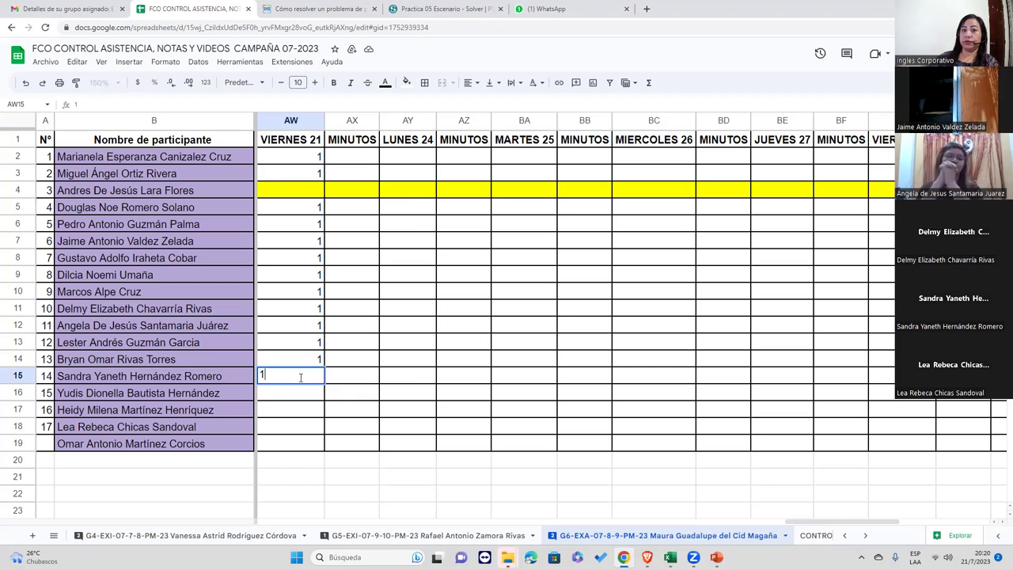
key(Return)
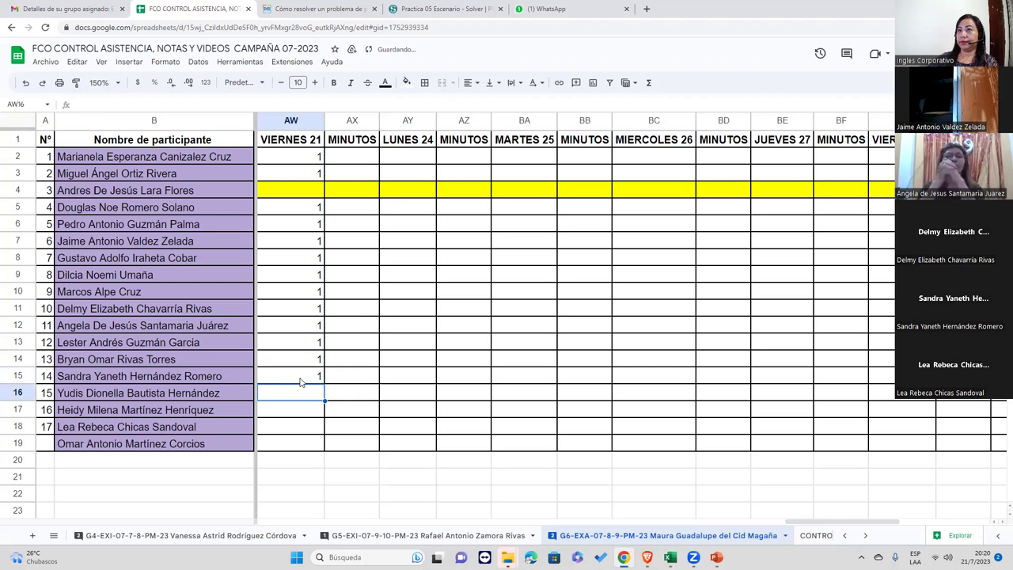
text(1)
key(Return)
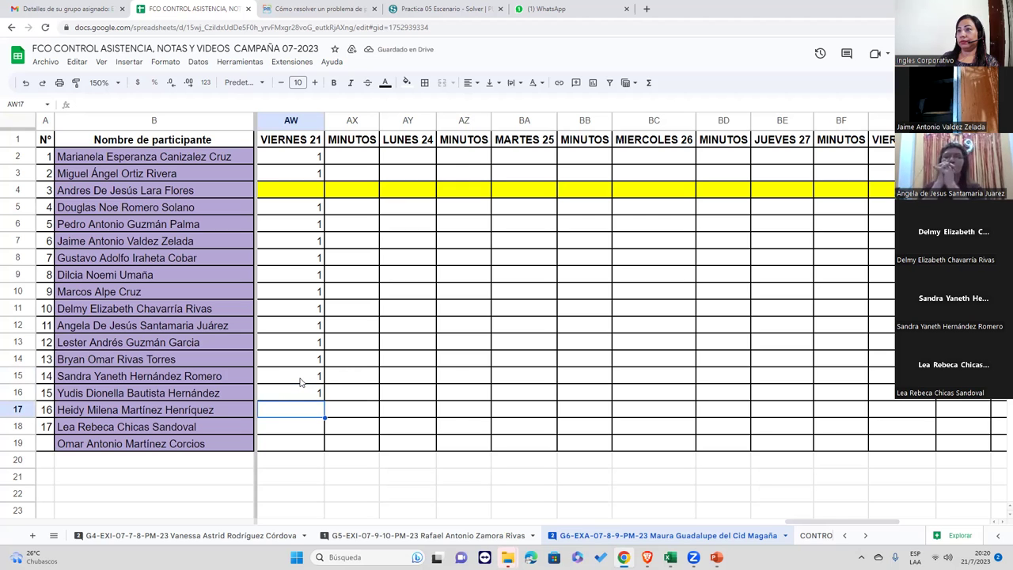
text(1)
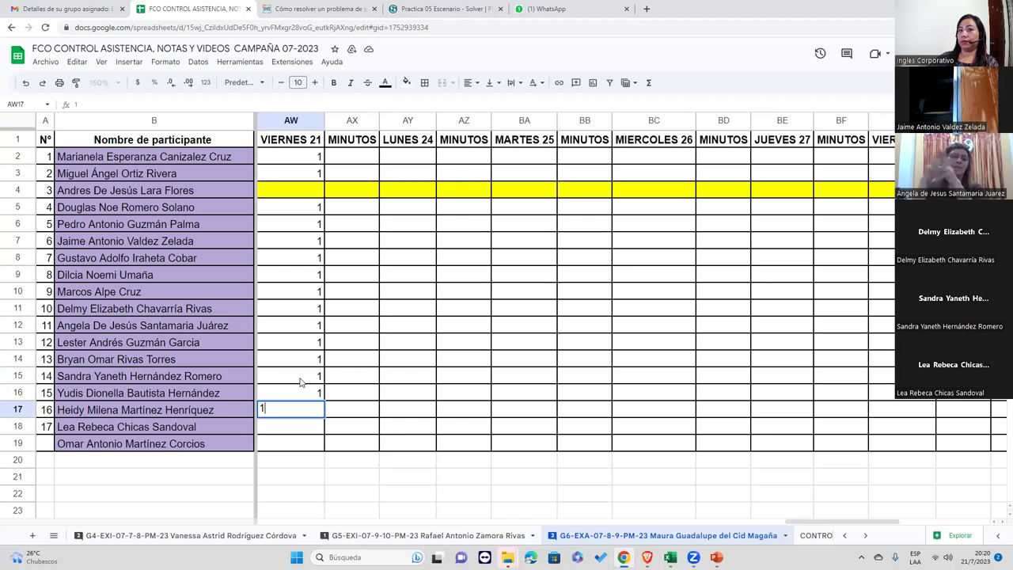
key(Return)
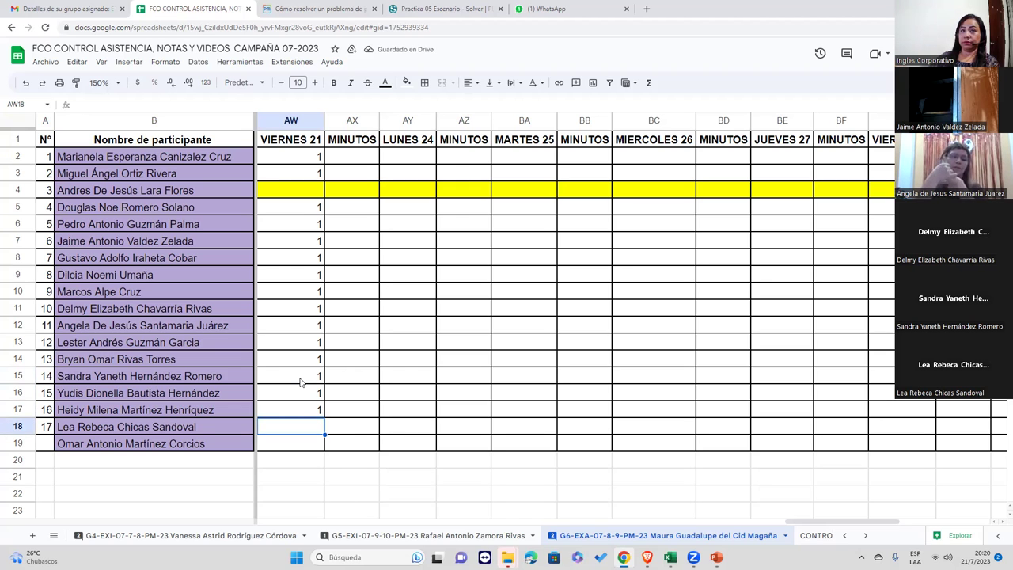
text(1)
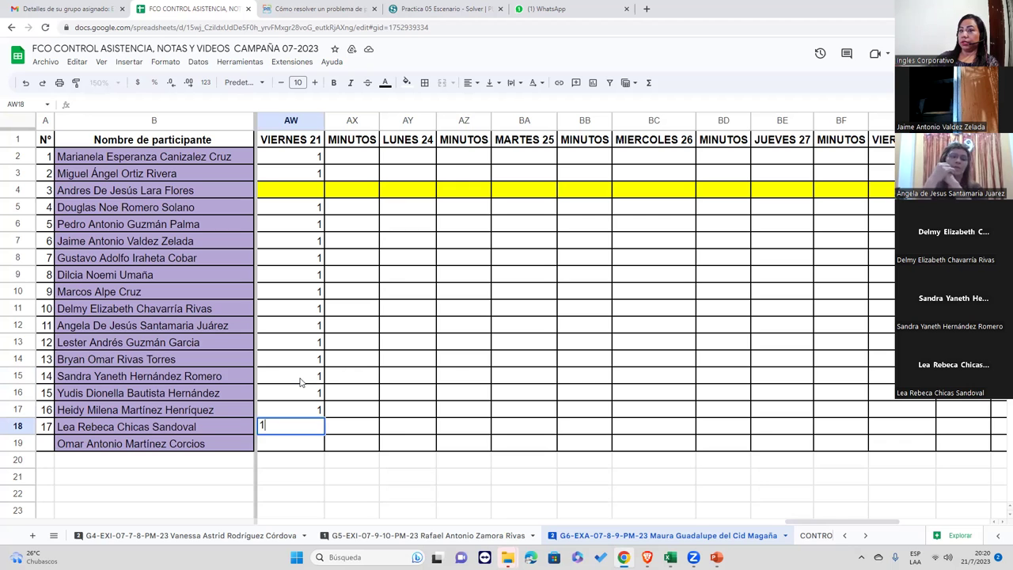
key(Return)
Step: Copy the full name of the unnumbered participant in cell B19 of the attendance sheet
click(210, 441)
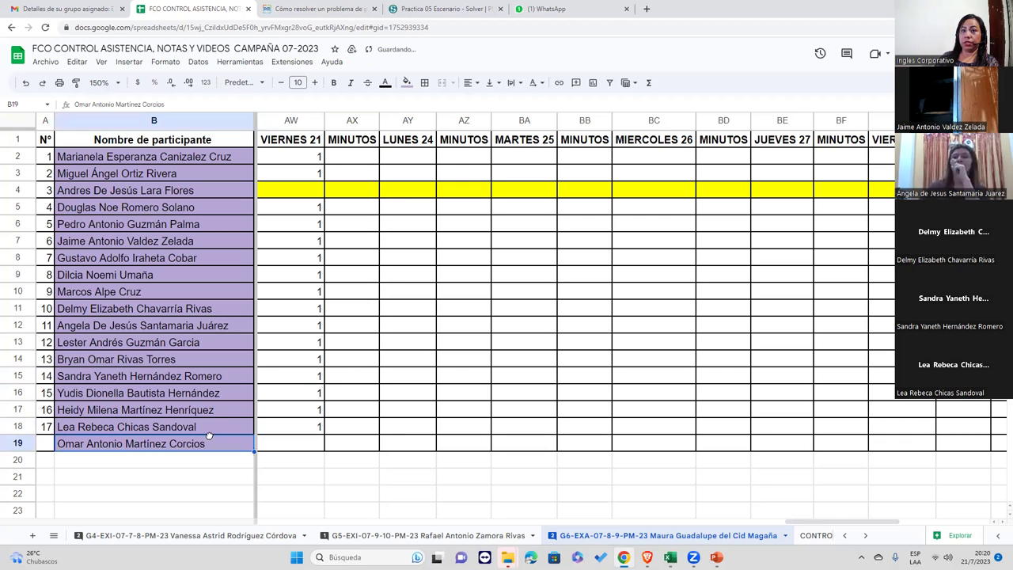
triple_click(208, 442)
right_click(208, 442)
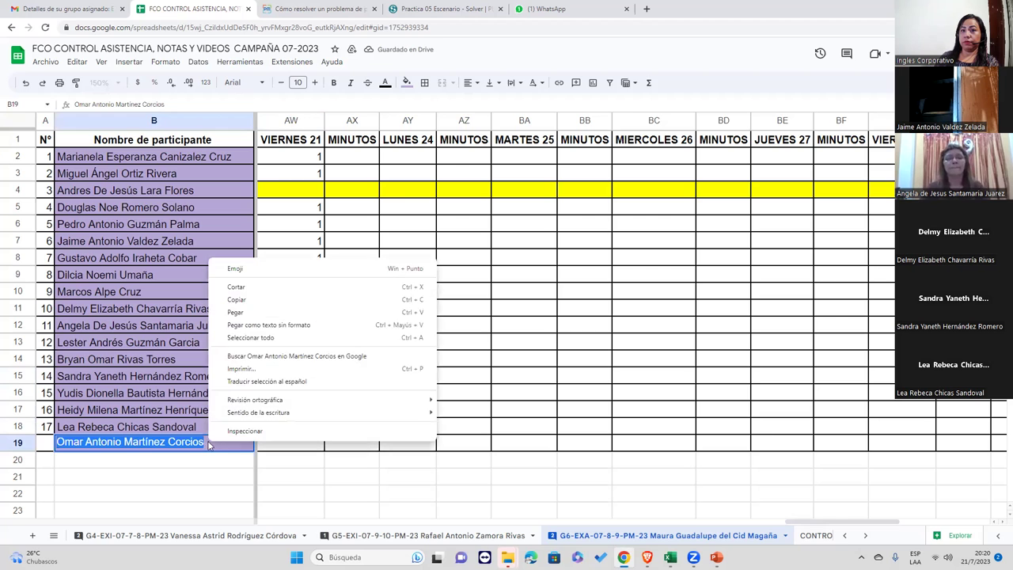
click(250, 300)
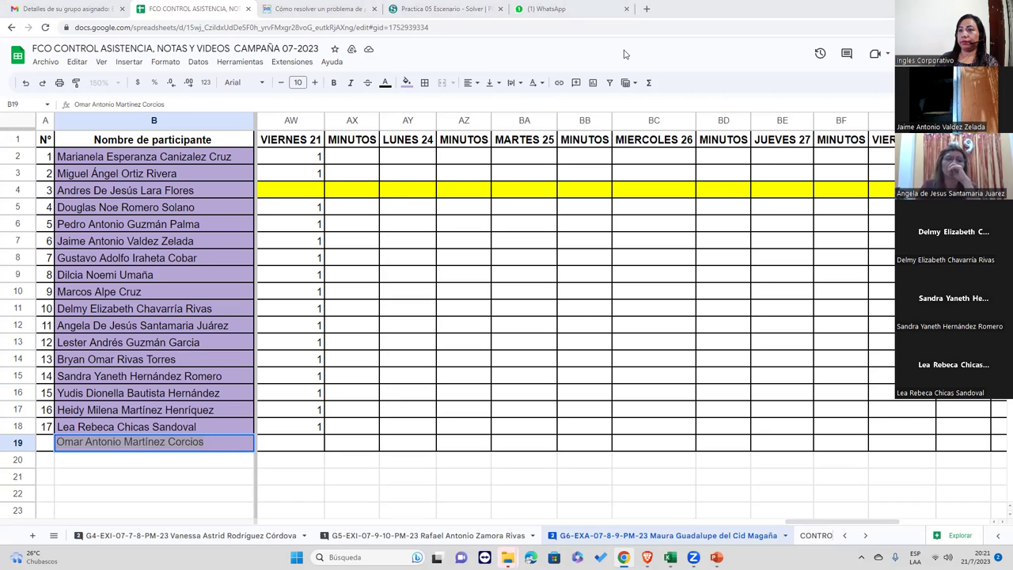
Step: Switch to the blank Excel workbook Libro1 and enlarge the sheet view to 200%
click(670, 558)
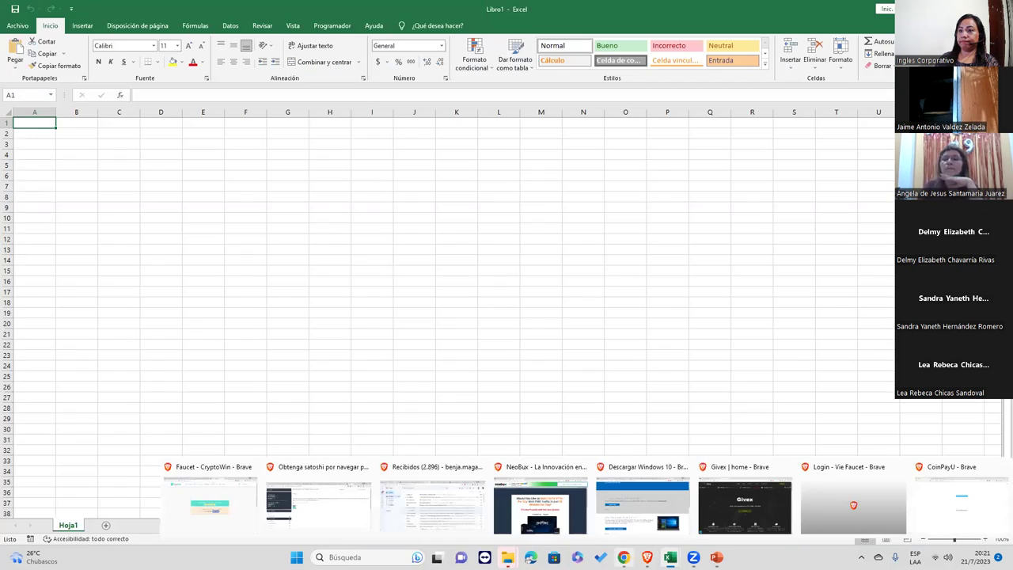
click(624, 557)
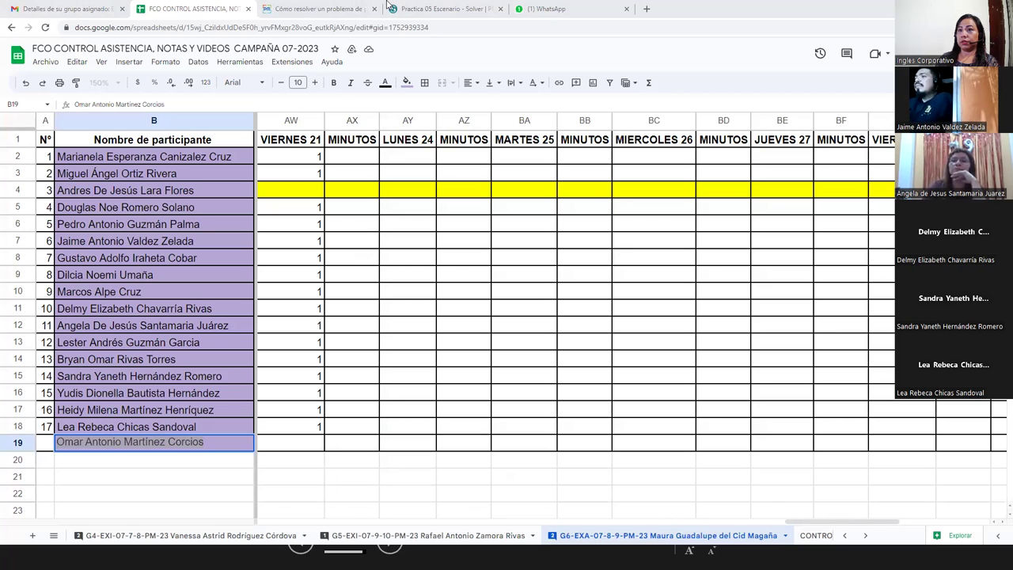
key(alt+Tab)
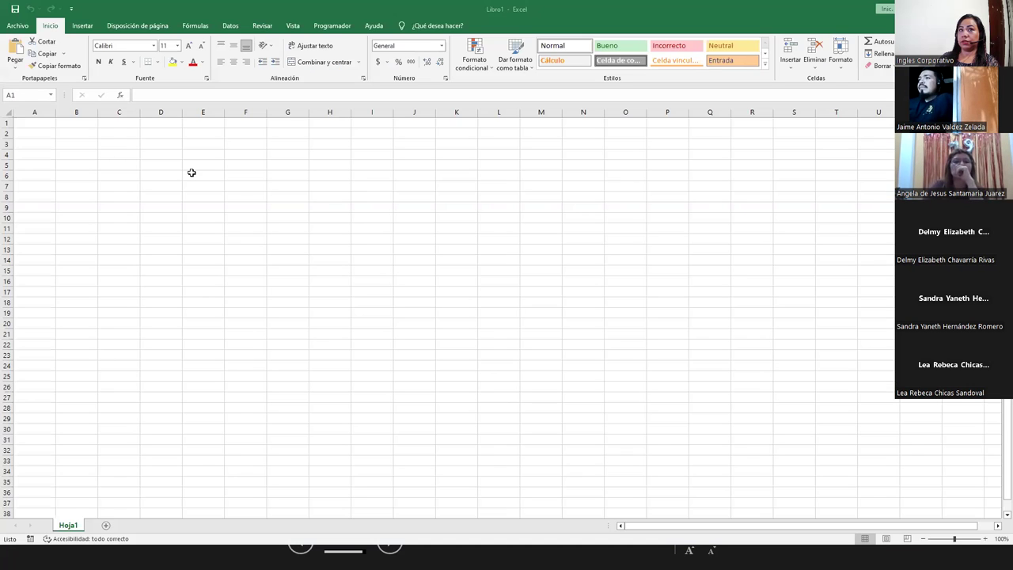
click(45, 125)
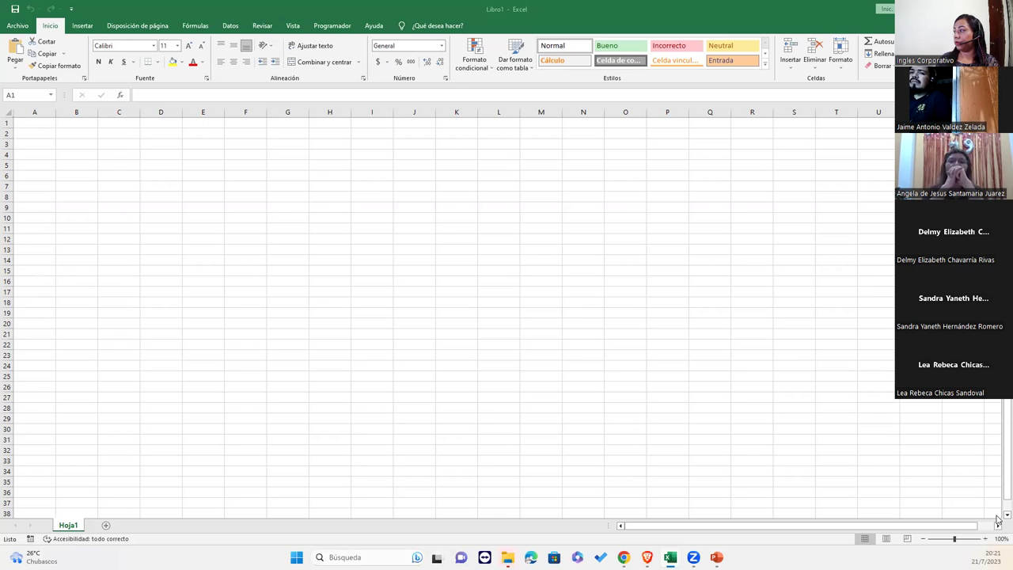
click(988, 542)
click(988, 539)
click(988, 539)
click(988, 539)
click(988, 539)
click(988, 539)
click(988, 539)
click(988, 540)
click(988, 539)
click(988, 539)
click(989, 539)
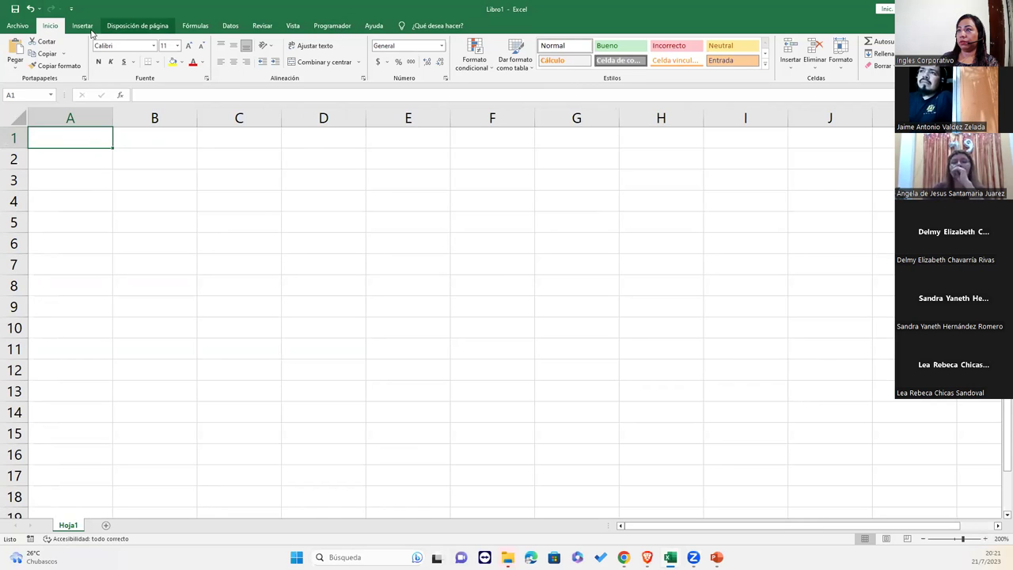
click(16, 26)
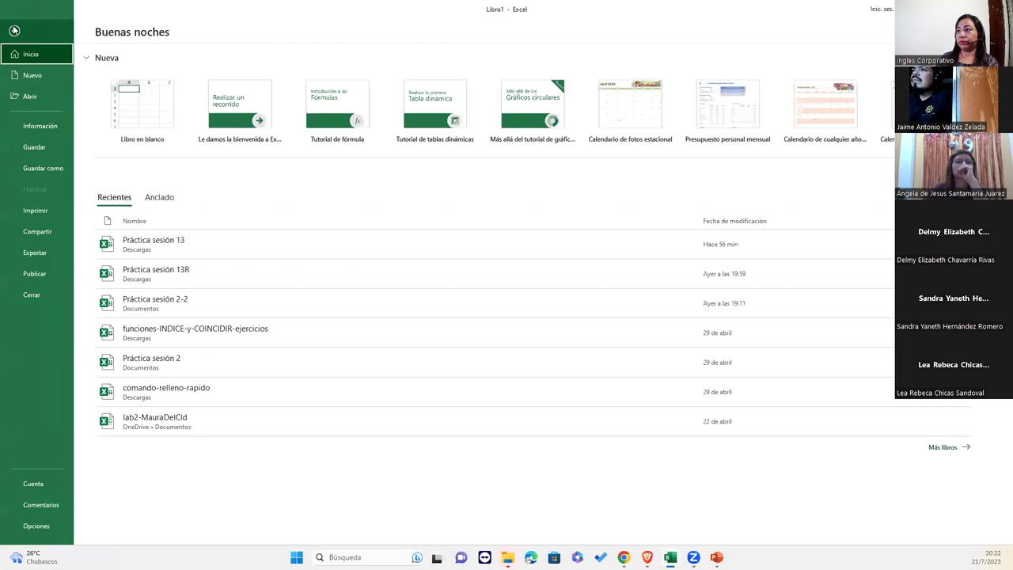
click(35, 528)
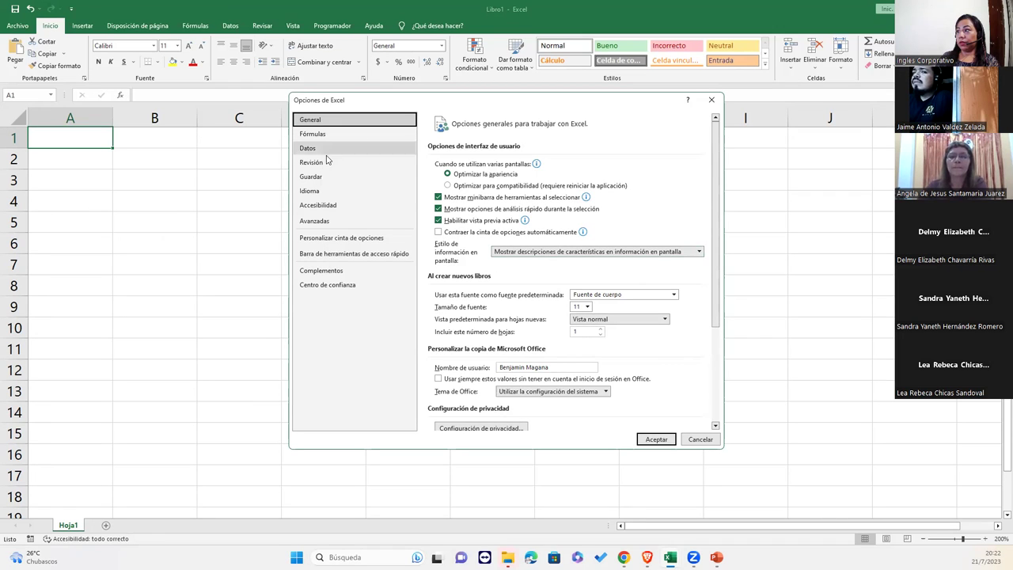
click(358, 238)
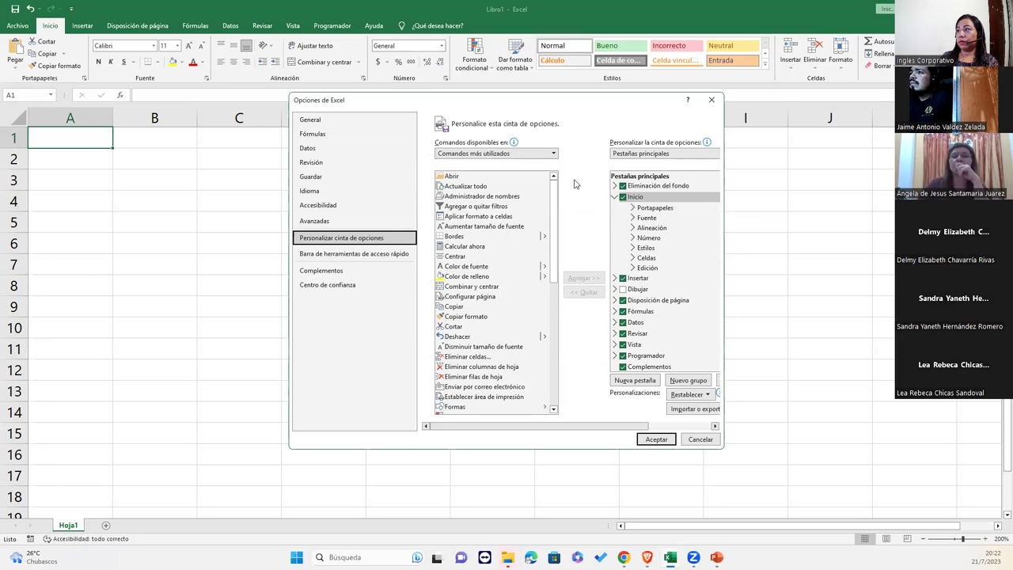
click(711, 100)
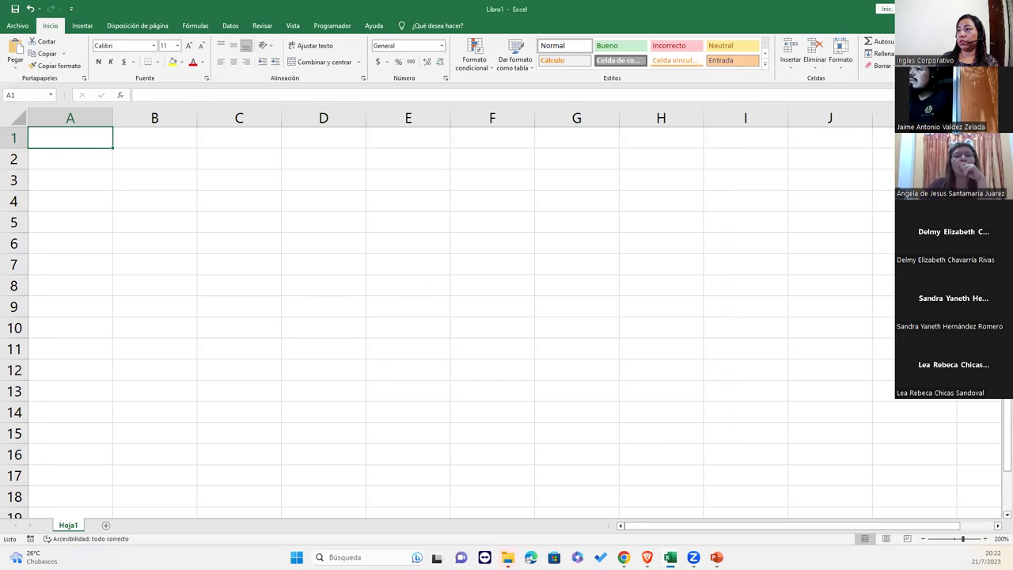
Step: Examine in Excel's ribbon customization options whether the Programador main tab is enabled, and accept the dialog
click(18, 29)
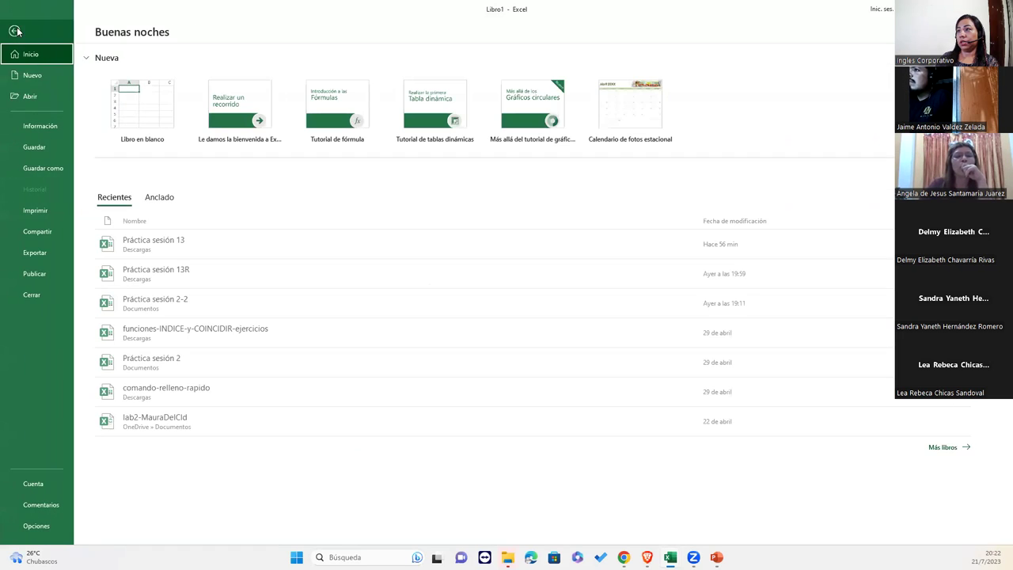
click(50, 536)
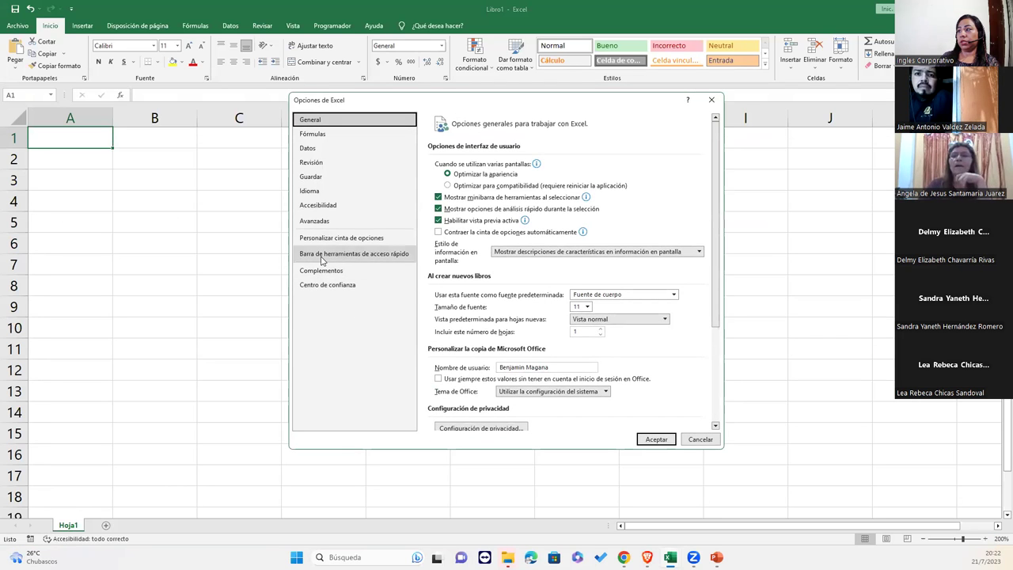
click(340, 239)
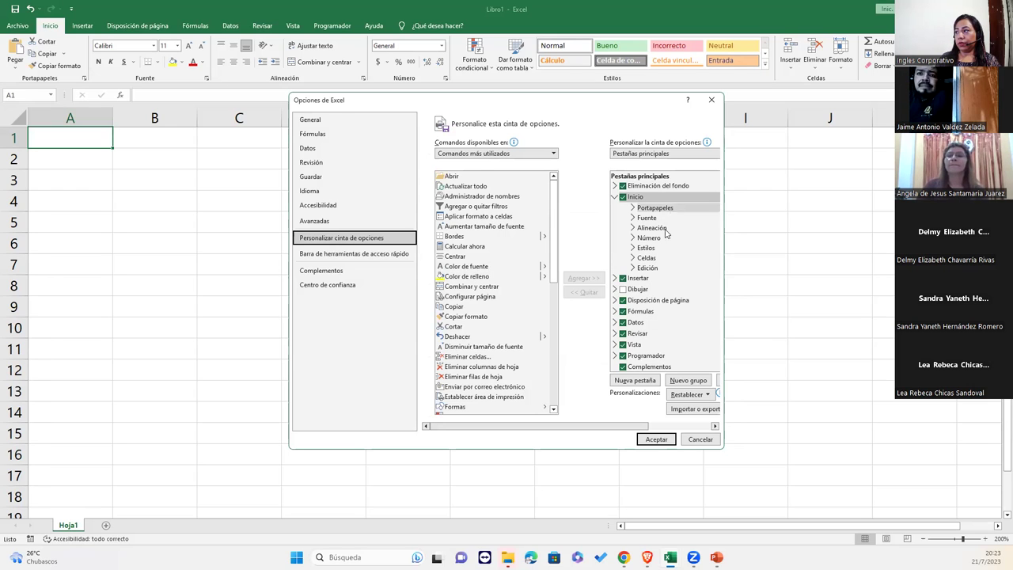
scroll(669, 341, down, 1)
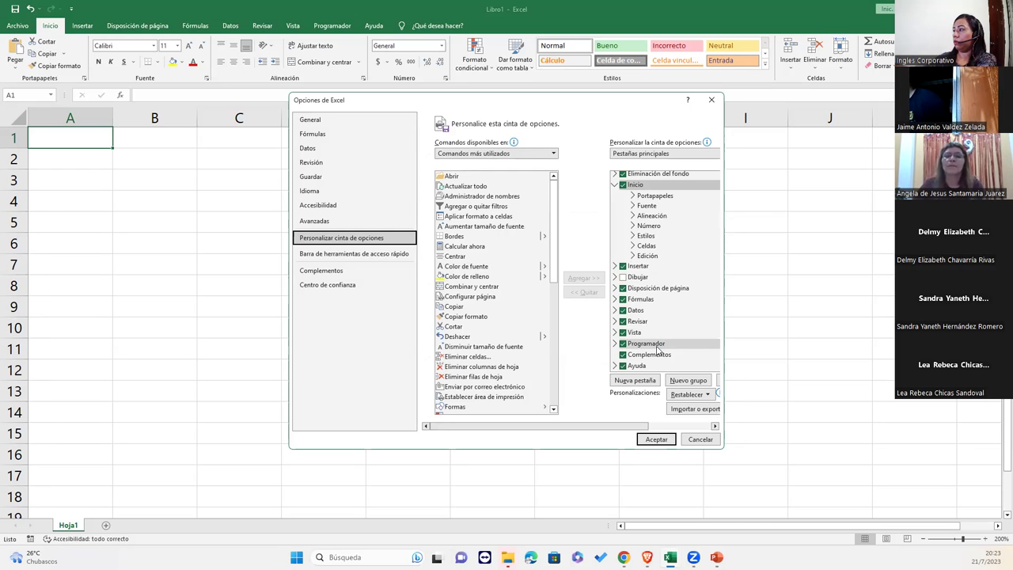
key(super+plus)
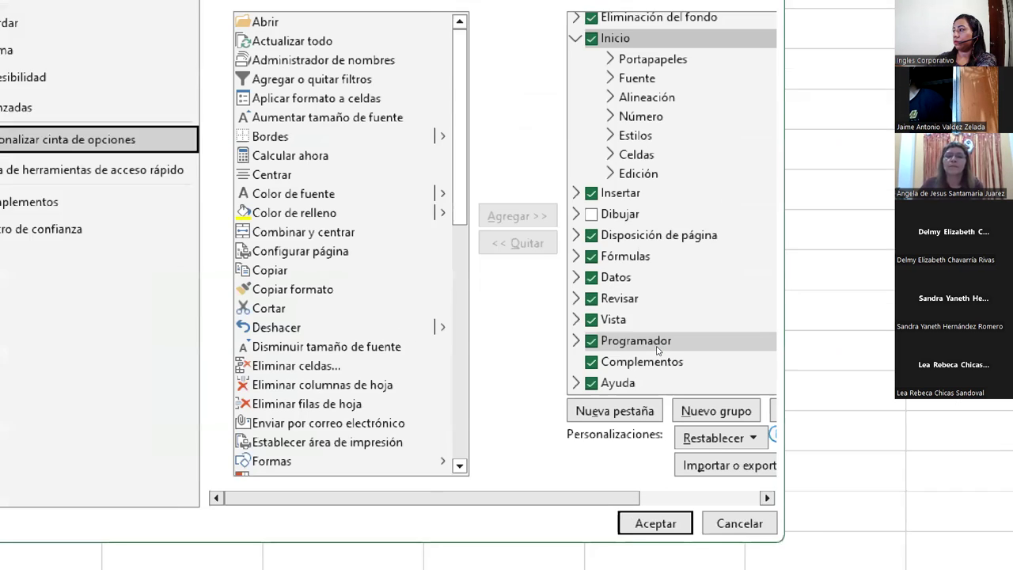
key(super+plus)
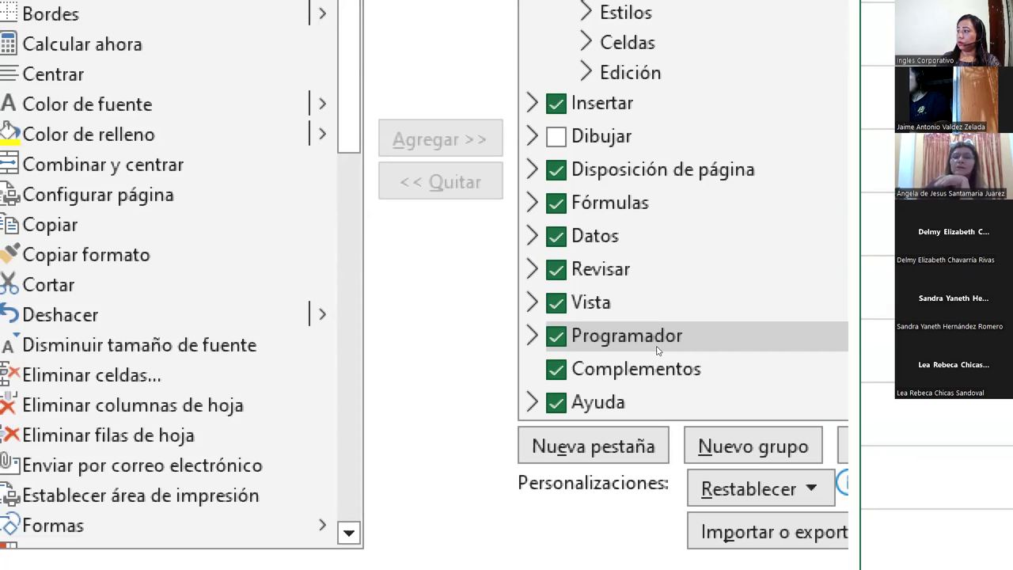
click(649, 169)
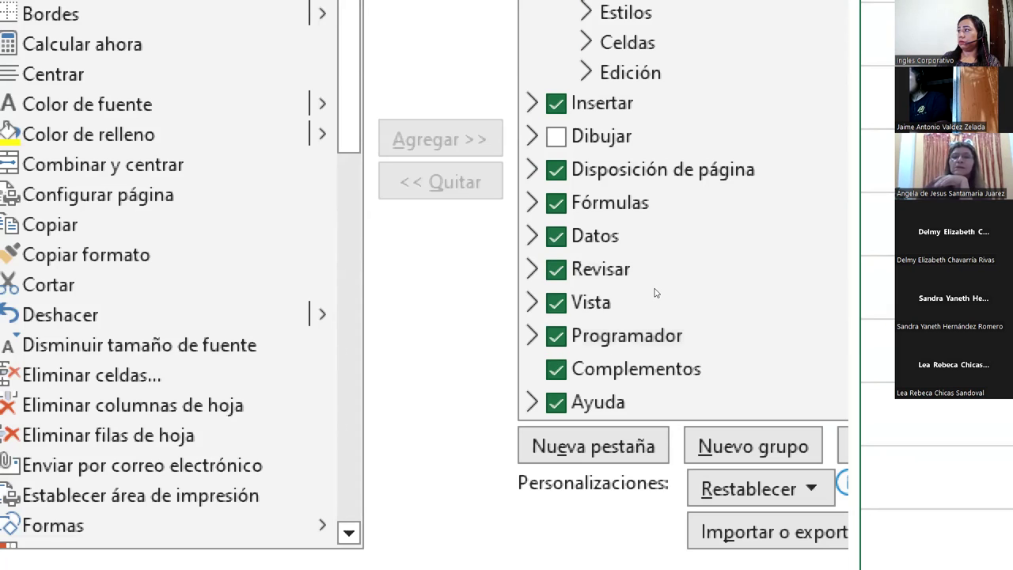
click(653, 272)
click(649, 369)
click(647, 347)
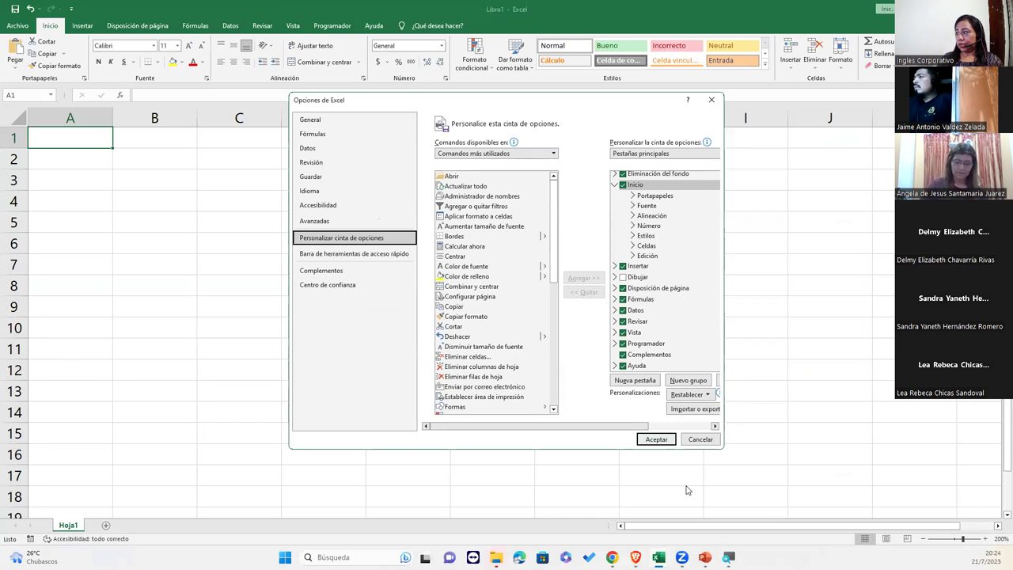
click(658, 440)
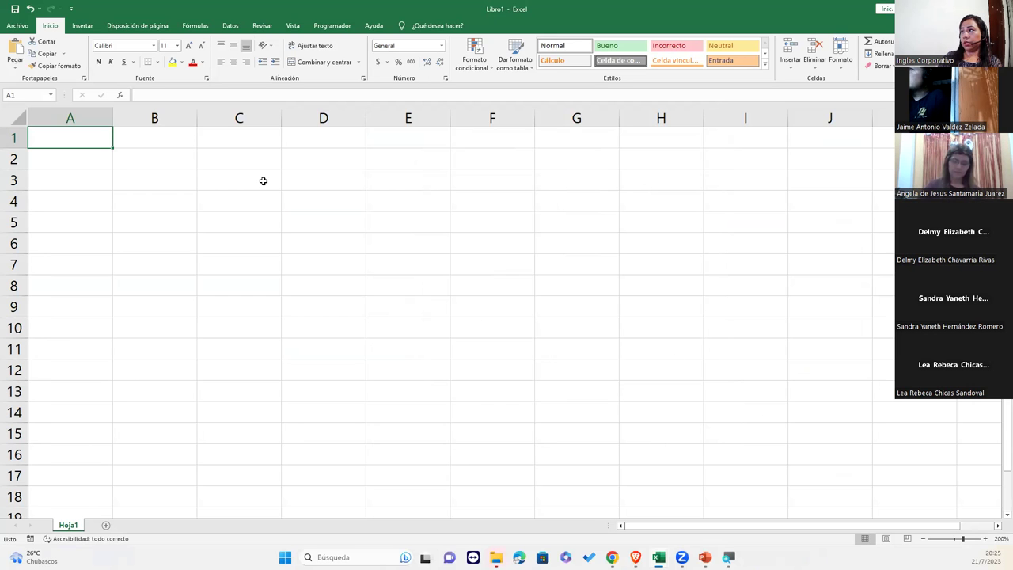
Step: Set the Trust Center's macro settings to enable all macros (Habilitar todas las macros) and accept the Excel options
click(18, 26)
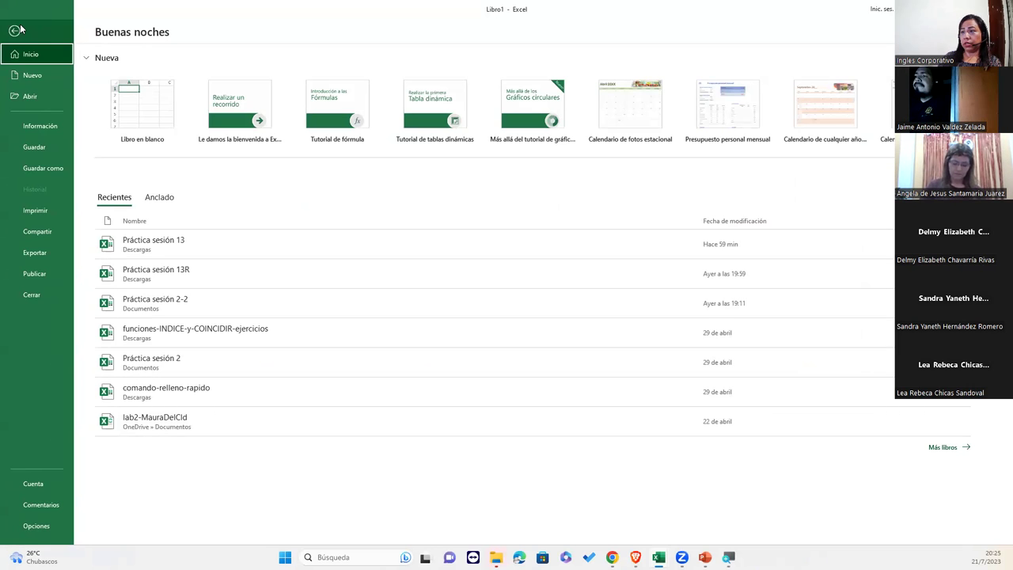
key(Escape)
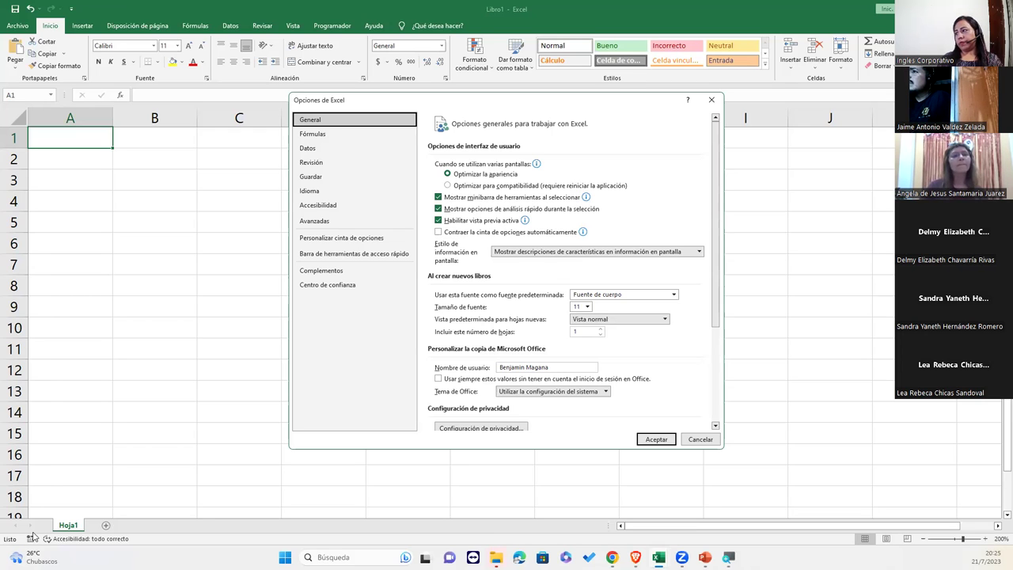
click(344, 287)
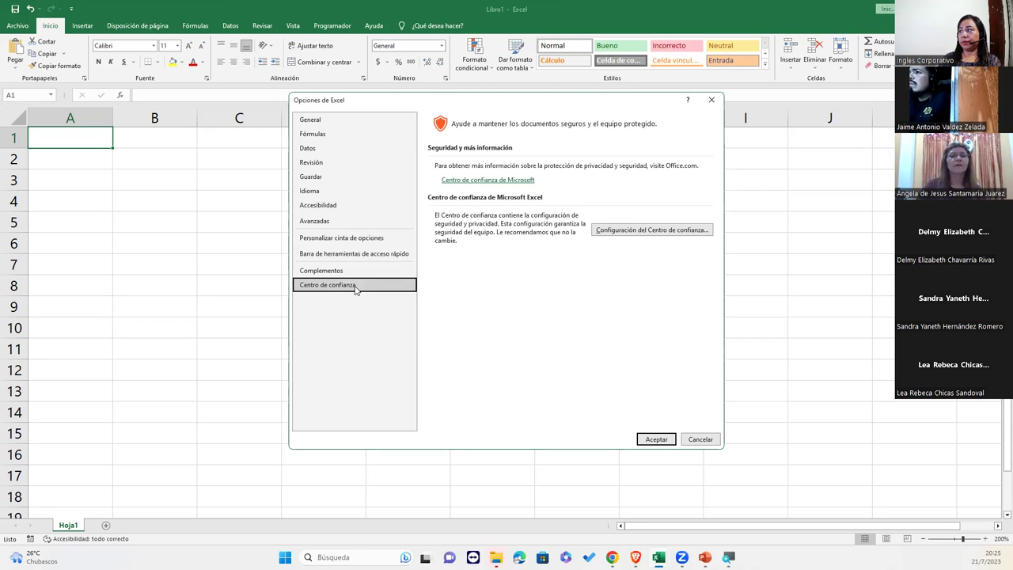
click(643, 232)
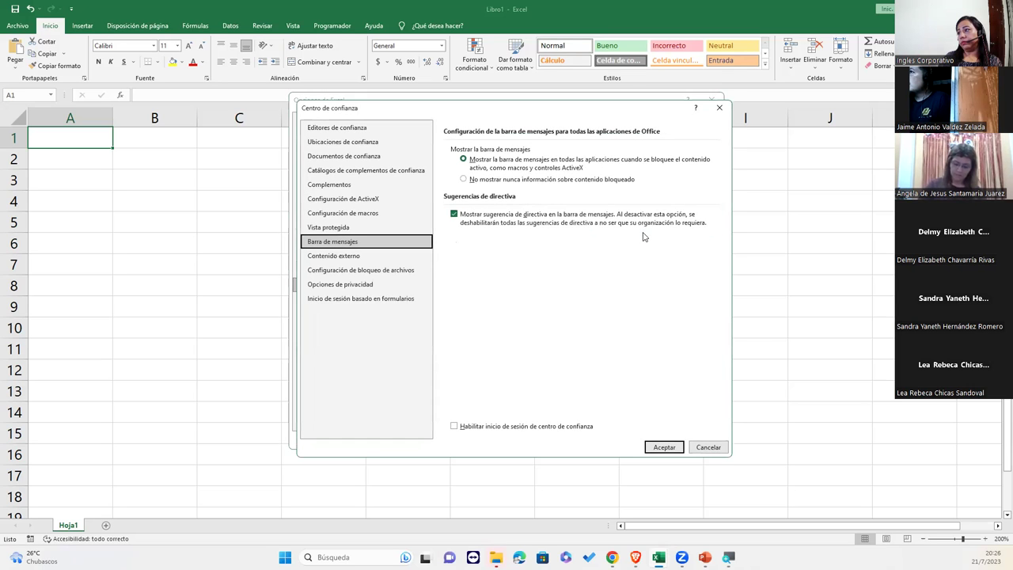
click(392, 214)
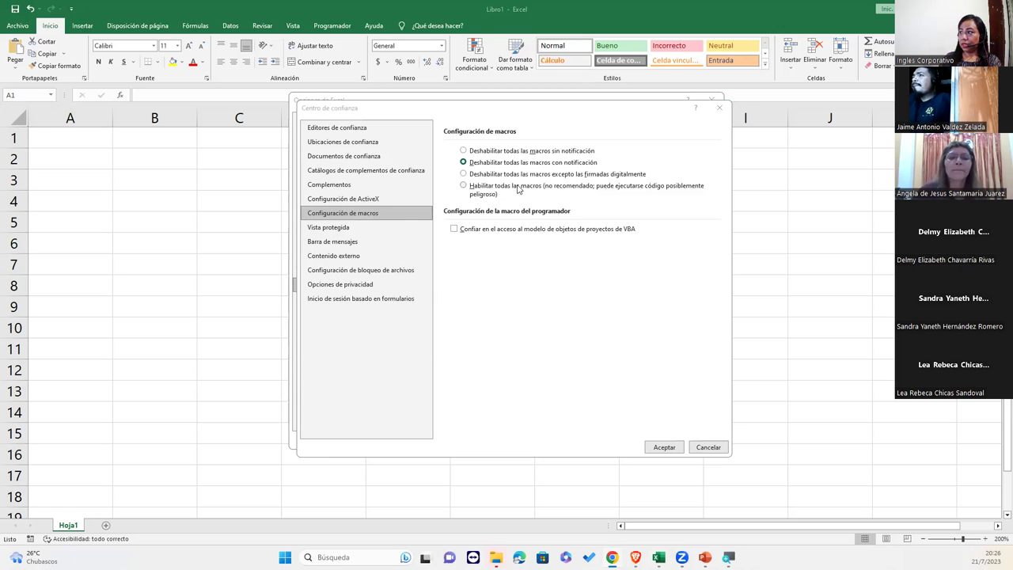
click(464, 185)
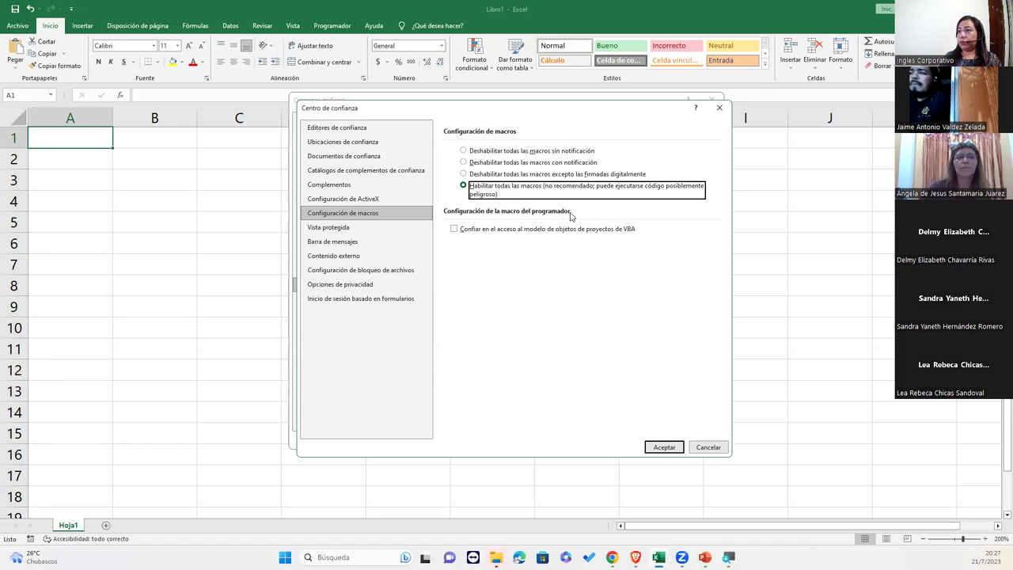
click(673, 447)
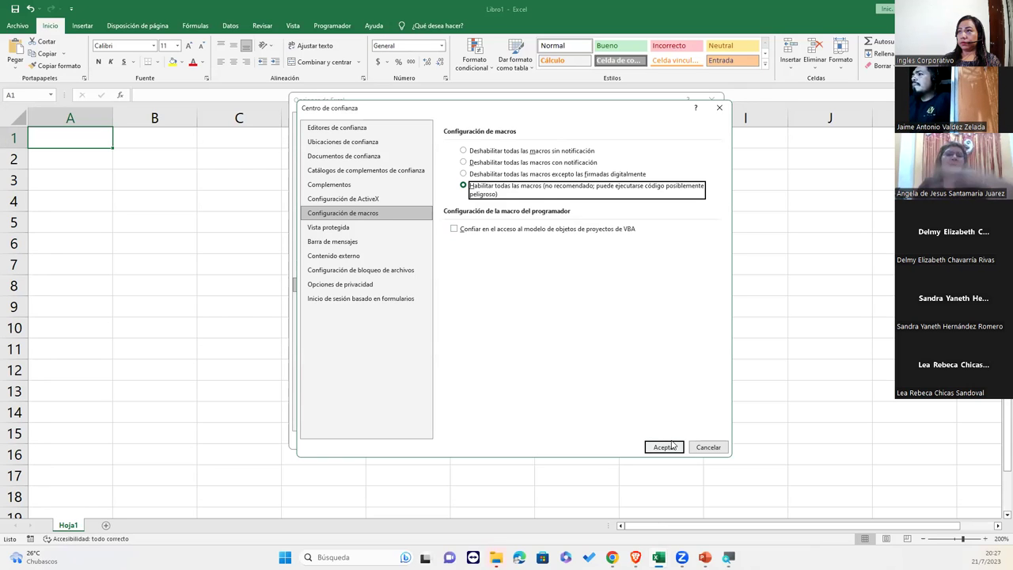
click(672, 447)
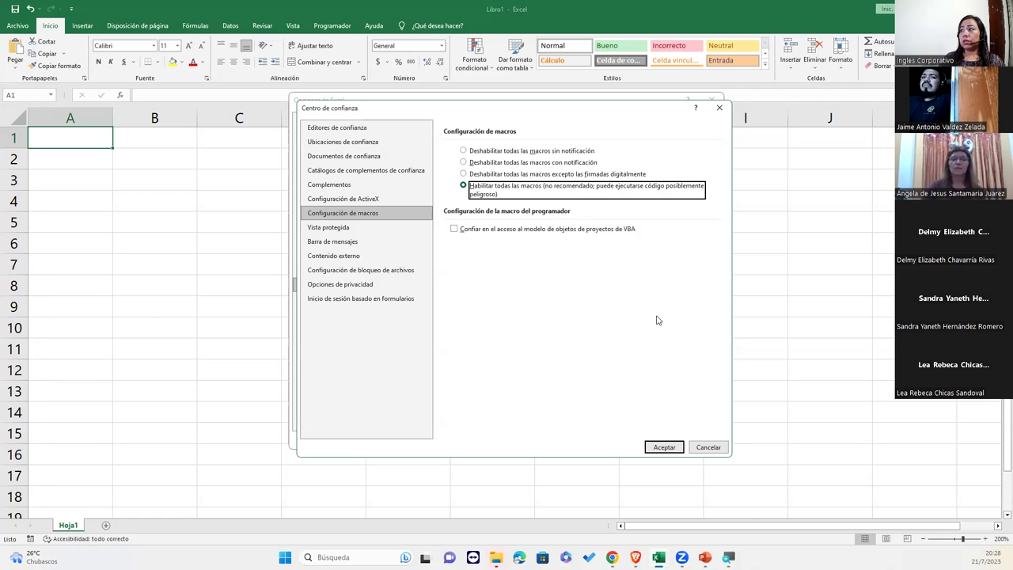
click(463, 162)
click(464, 185)
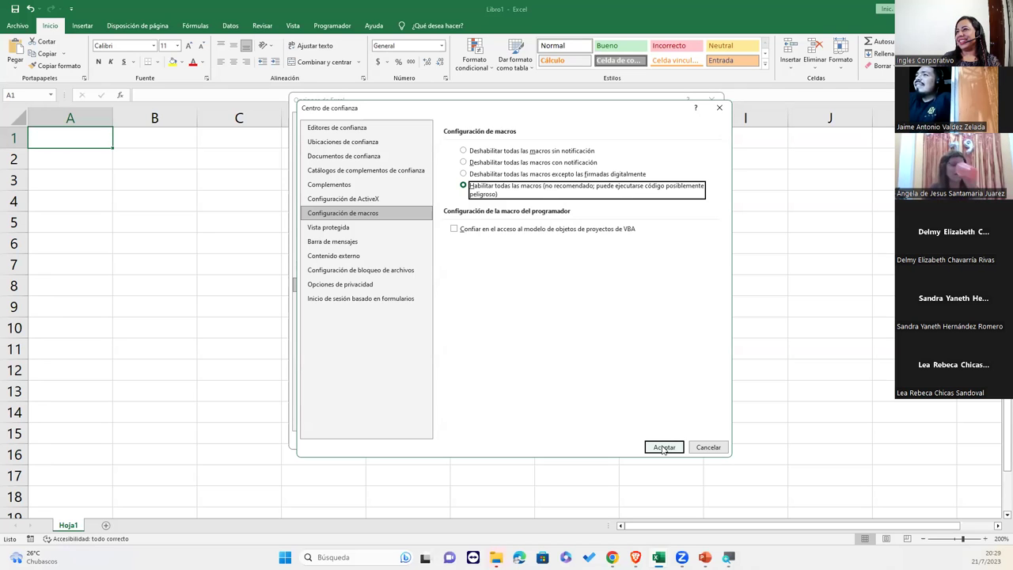
click(663, 448)
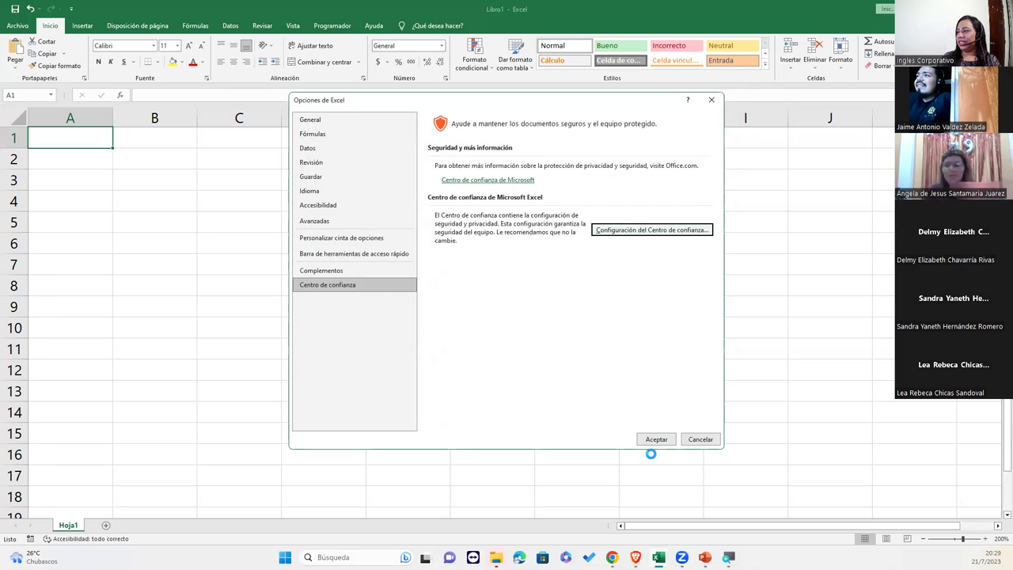
click(656, 442)
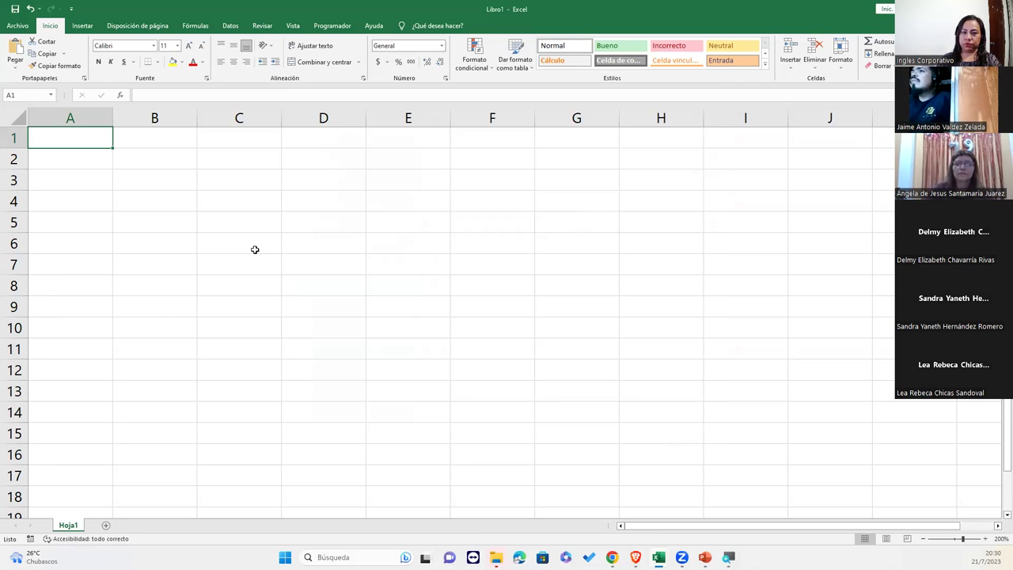
click(85, 159)
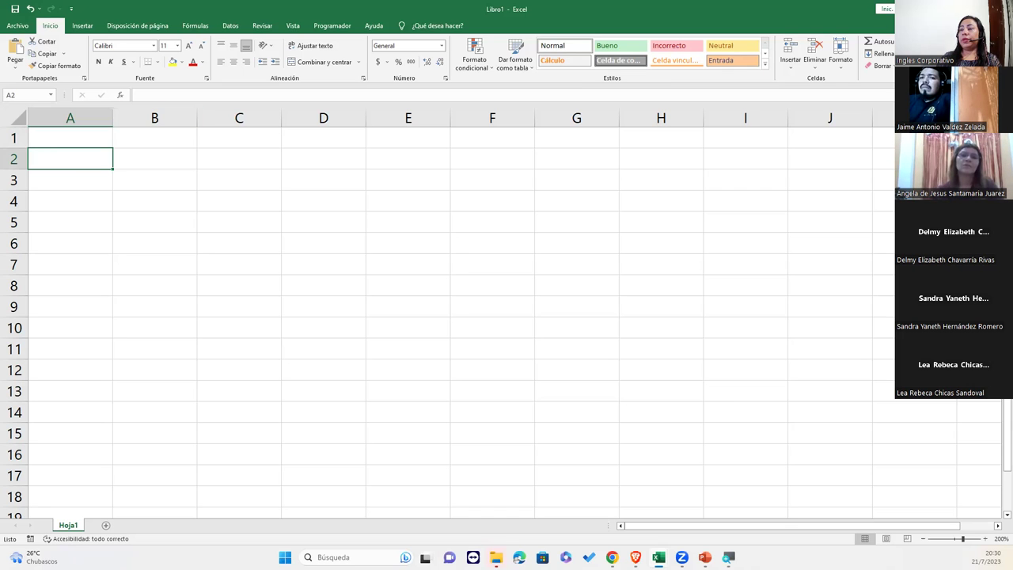
click(21, 26)
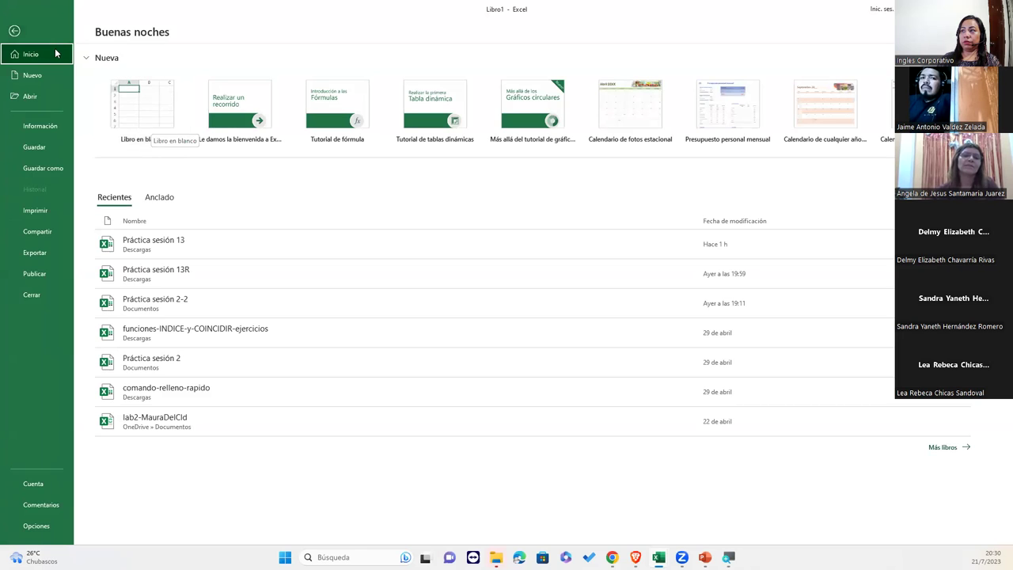
click(113, 124)
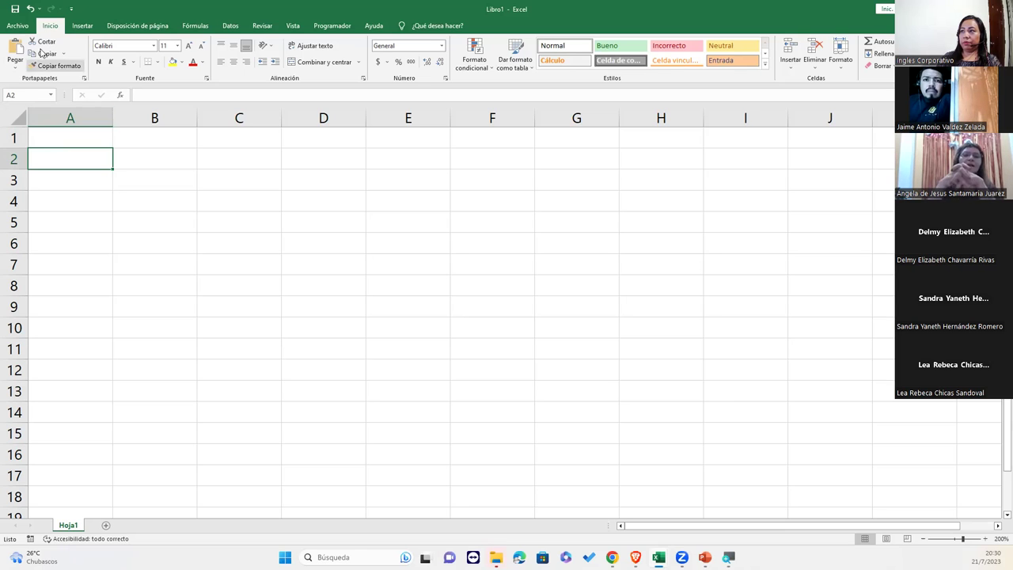
Step: Start saving the workbook under a new name and choose the Descargas folder as its location
click(20, 26)
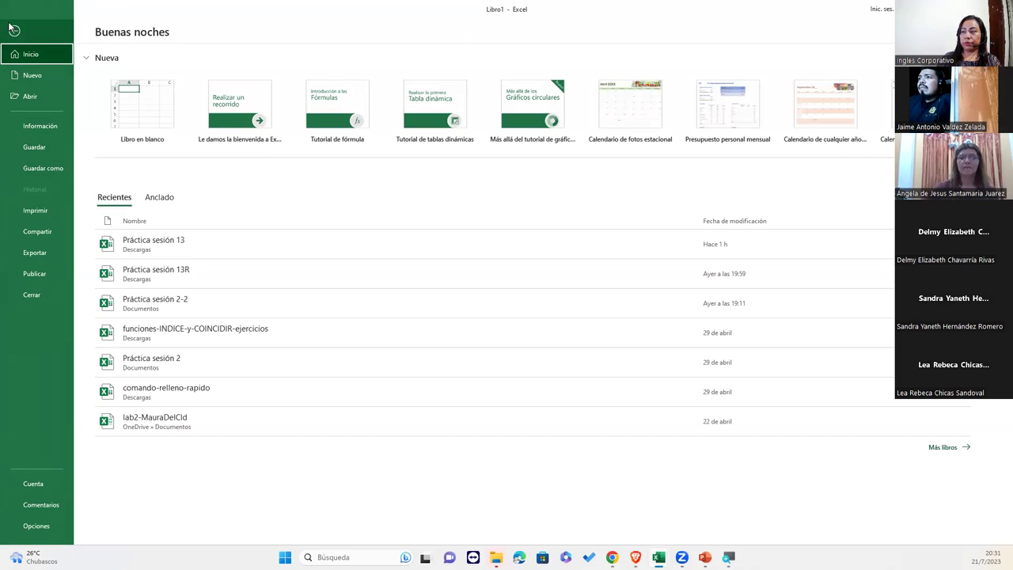
click(52, 168)
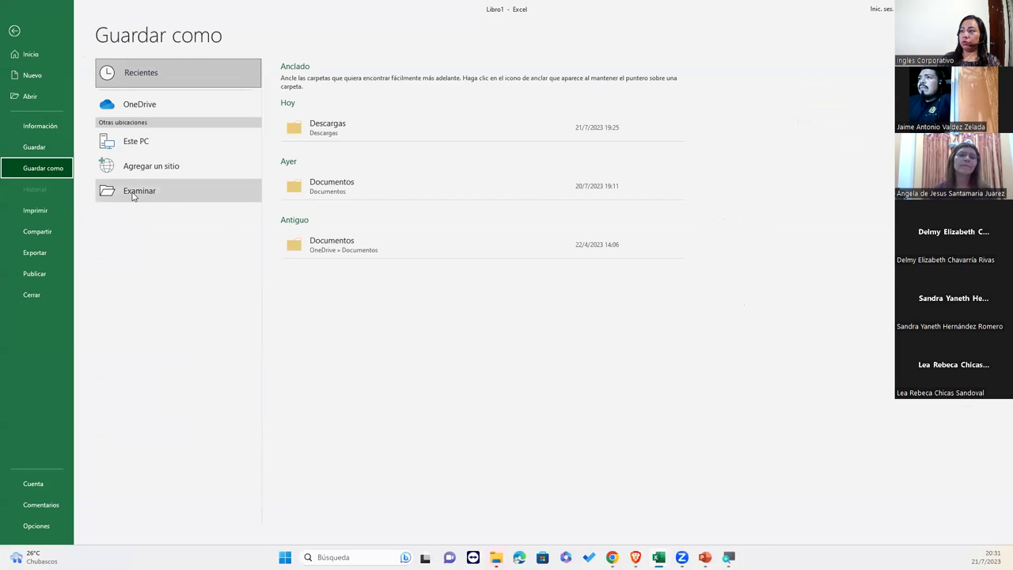
click(133, 196)
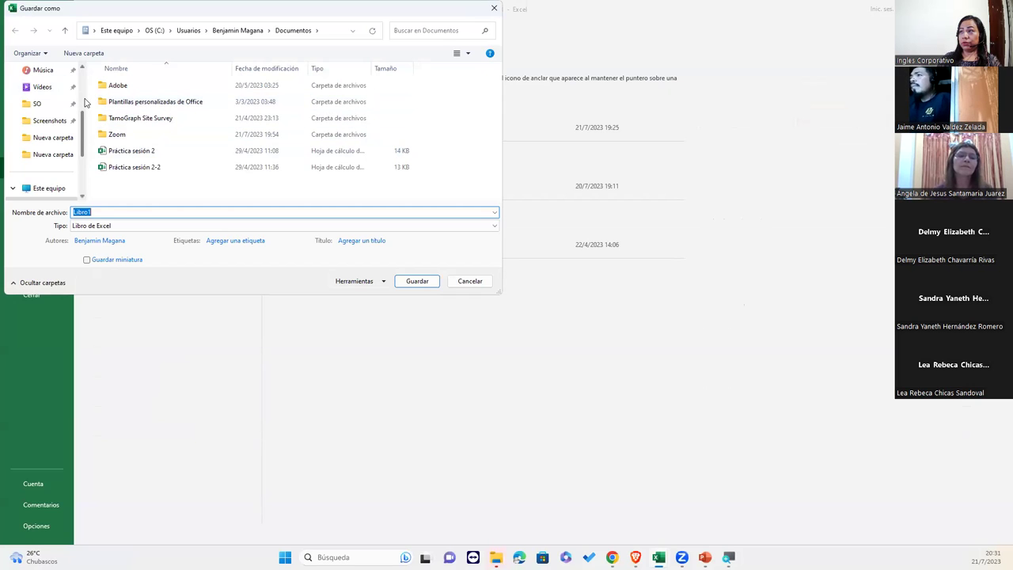
scroll(52, 115, up, 2)
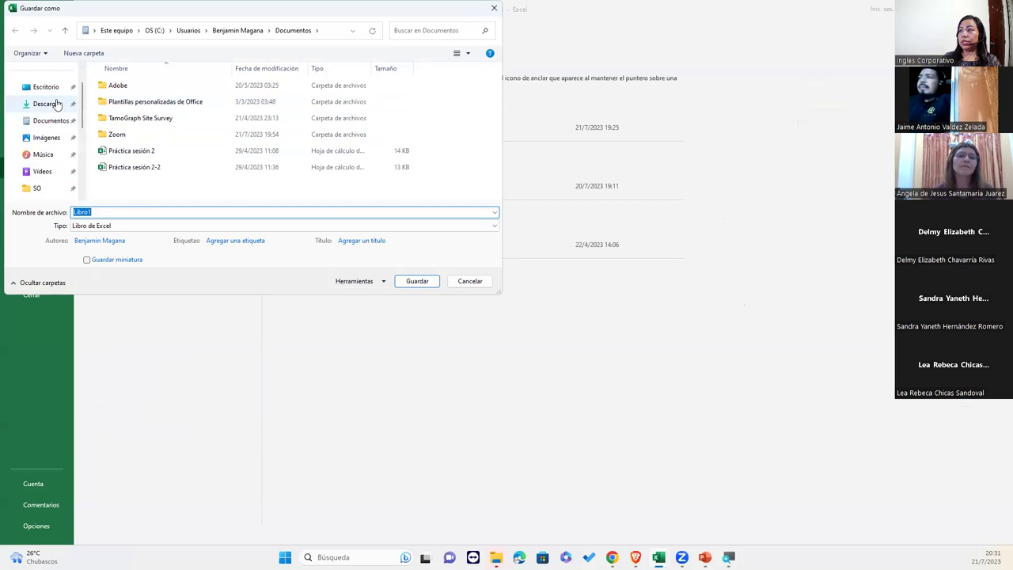
click(48, 104)
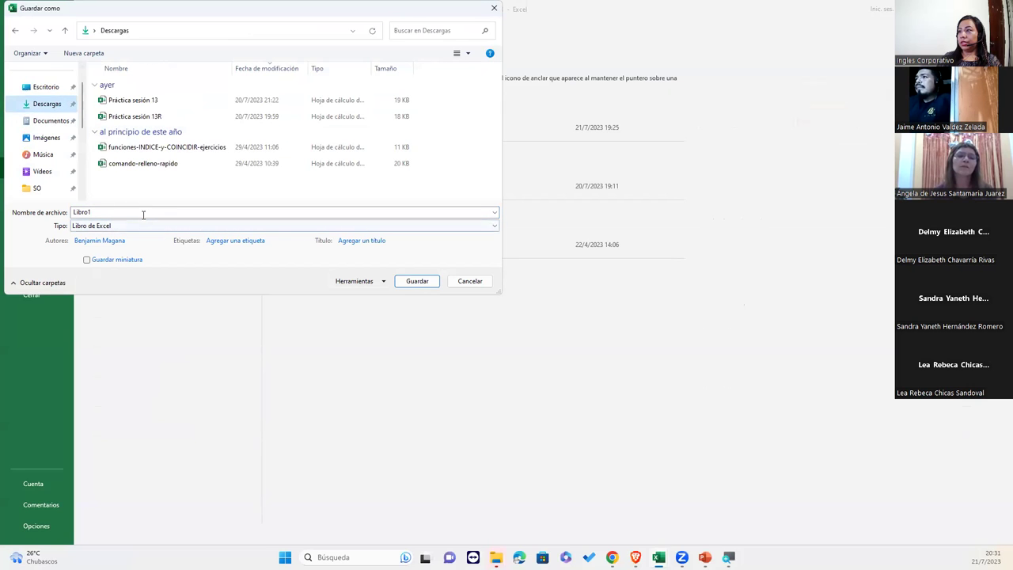
Step: Name the file Práctica sesión 14 Macros, reusing the name of the existing Práctica sesión 13 file
click(145, 103)
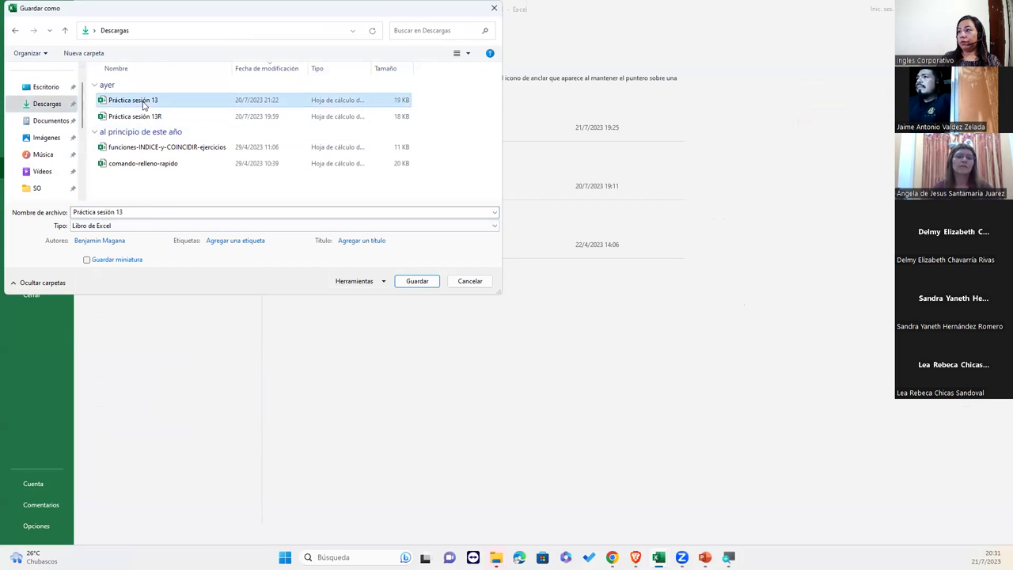
click(146, 210)
click(146, 211)
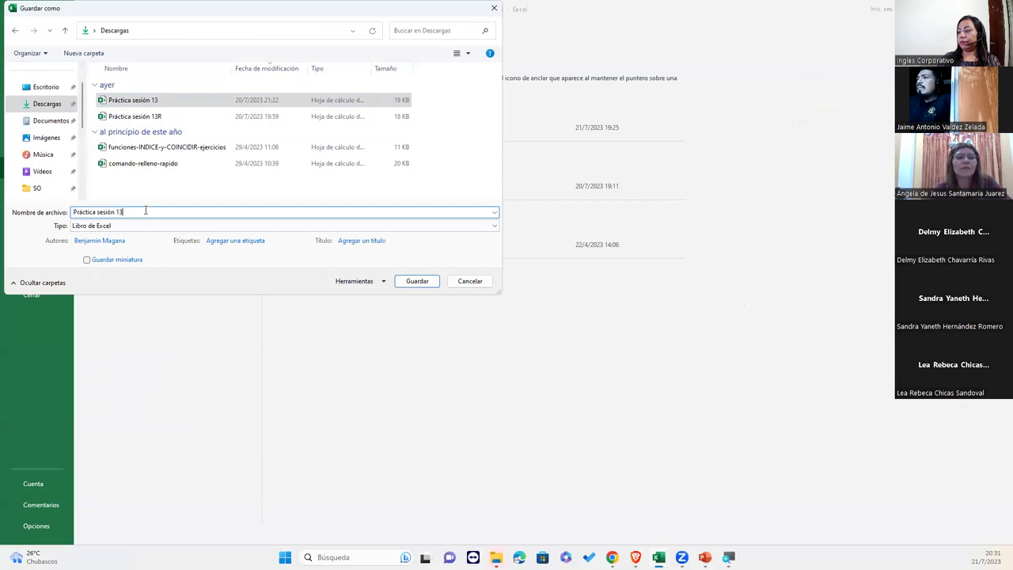
key(BackSpace)
text(4)
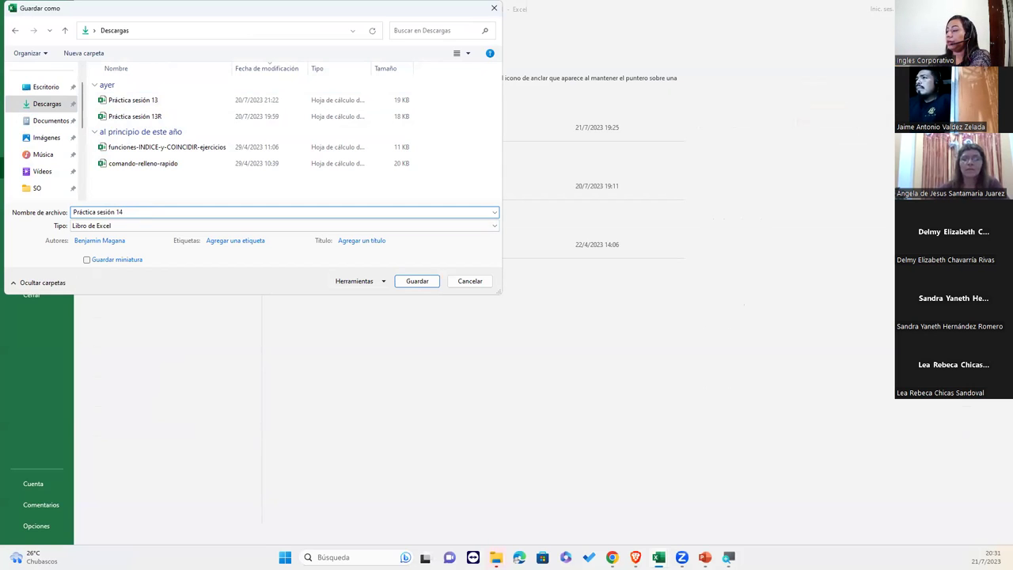
text( Macros)
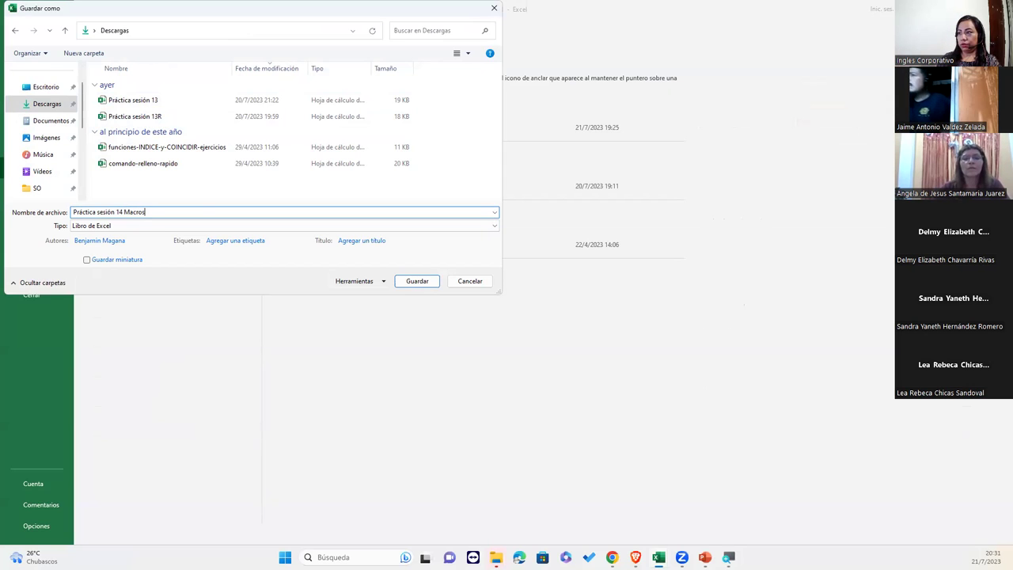
Step: Set the file type to Libro de Excel habilitado para macros and save the workbook
click(91, 227)
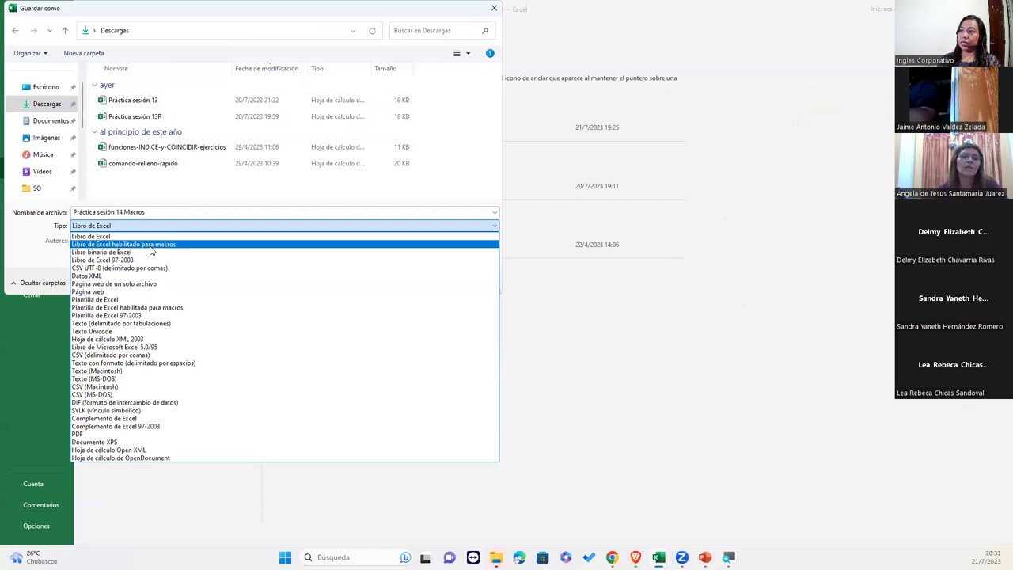
click(150, 245)
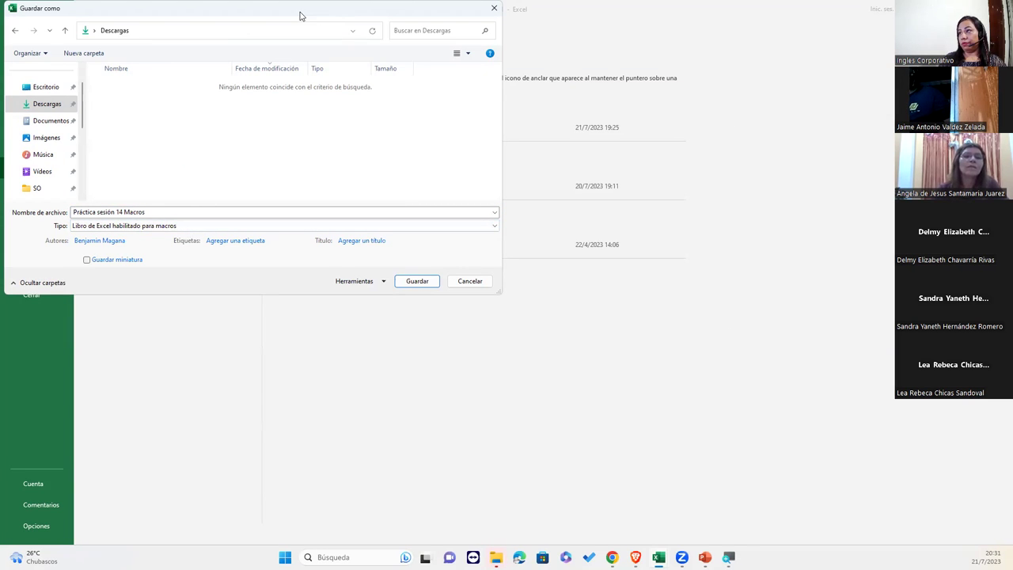
drag(312, 18, 563, 123)
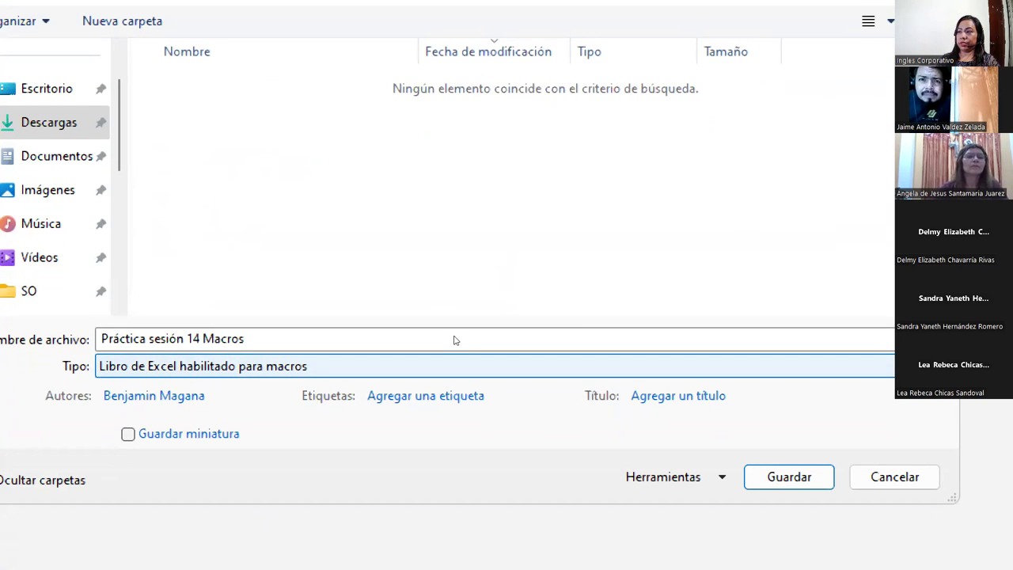
key(alt+Down)
key(Return)
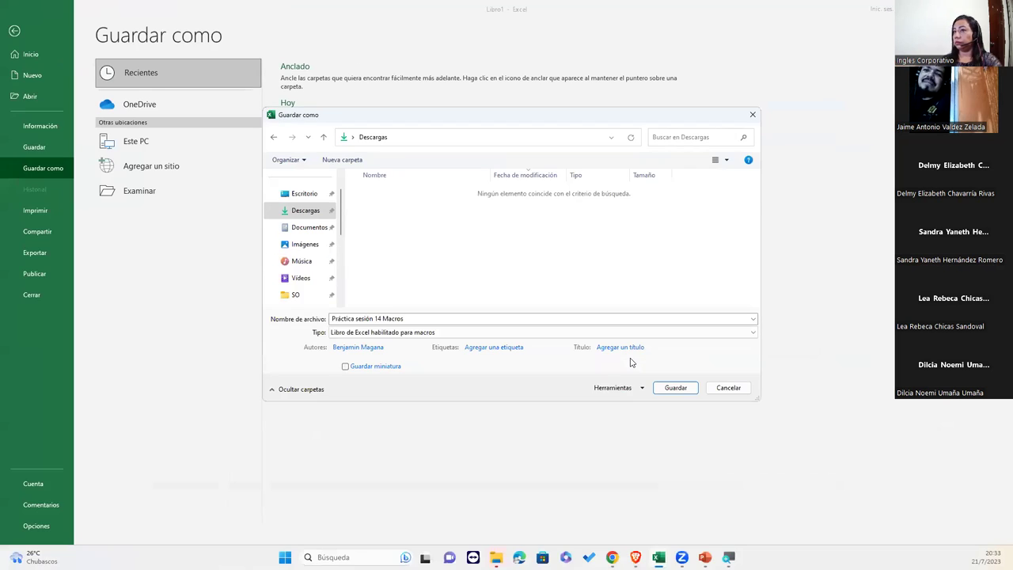
click(678, 392)
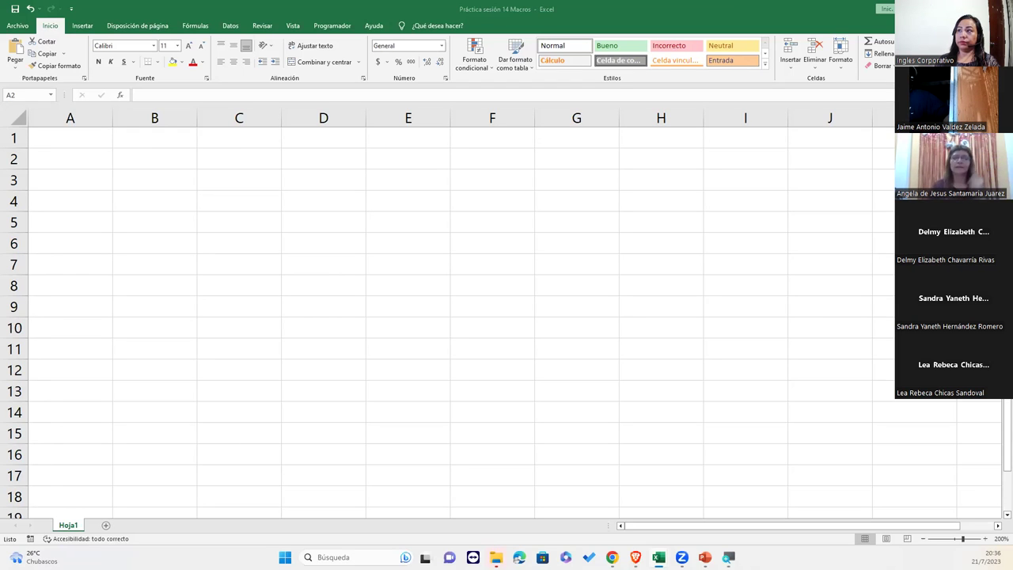
Step: Select cell C2 and open the Grabar macro dialog for a new macro
click(332, 27)
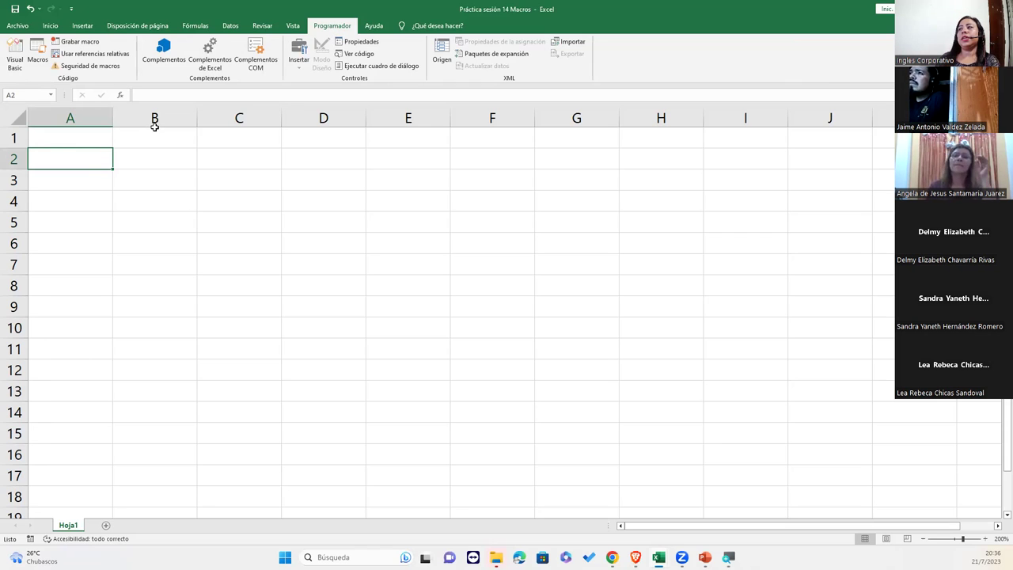
click(220, 165)
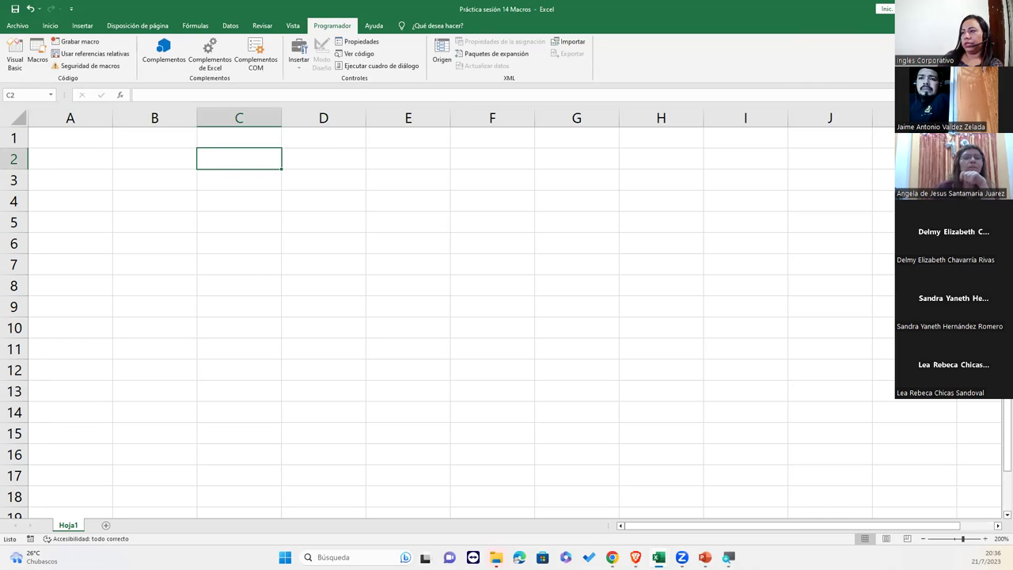
mouse_move(38, 557)
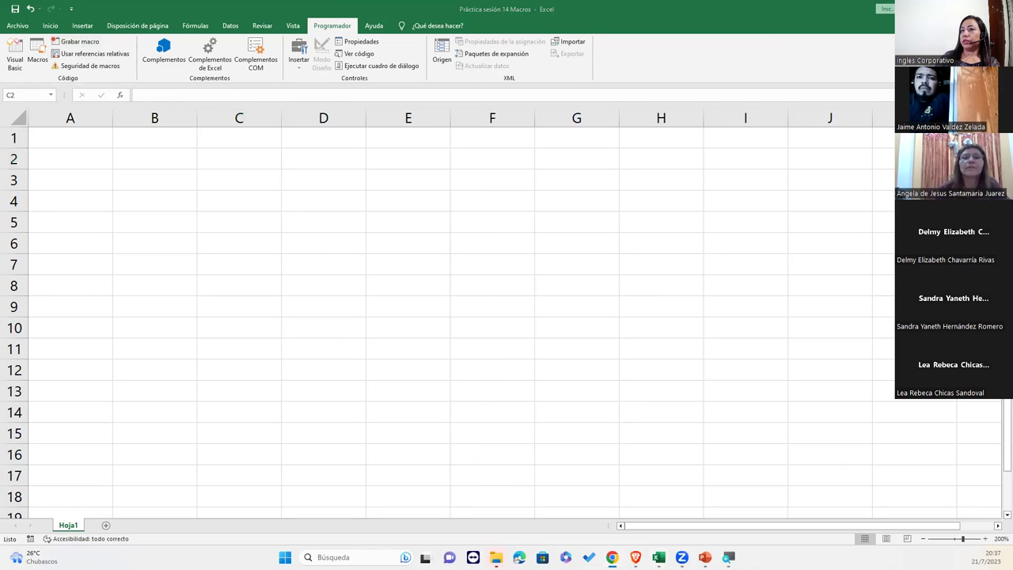
click(238, 153)
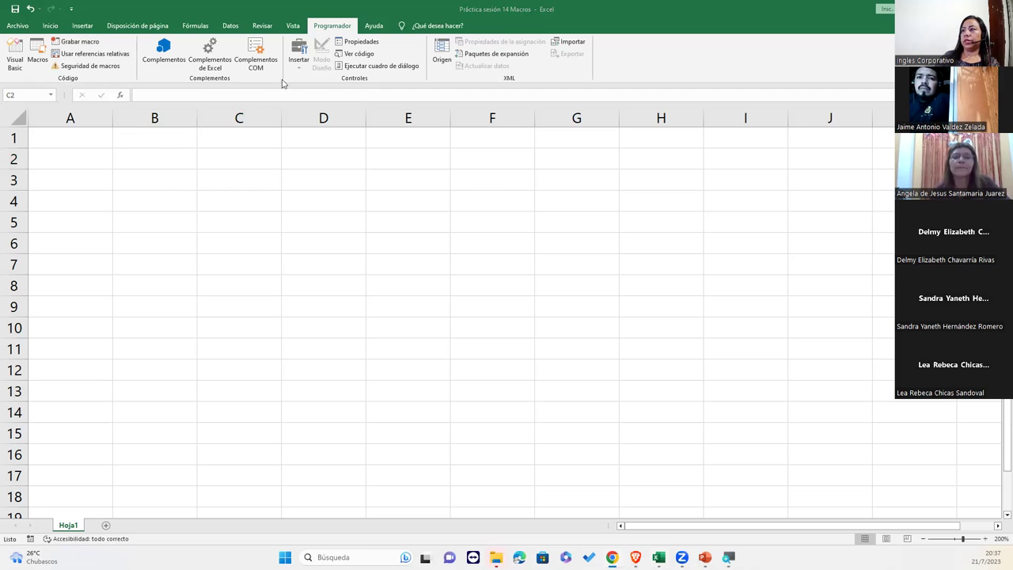
click(82, 42)
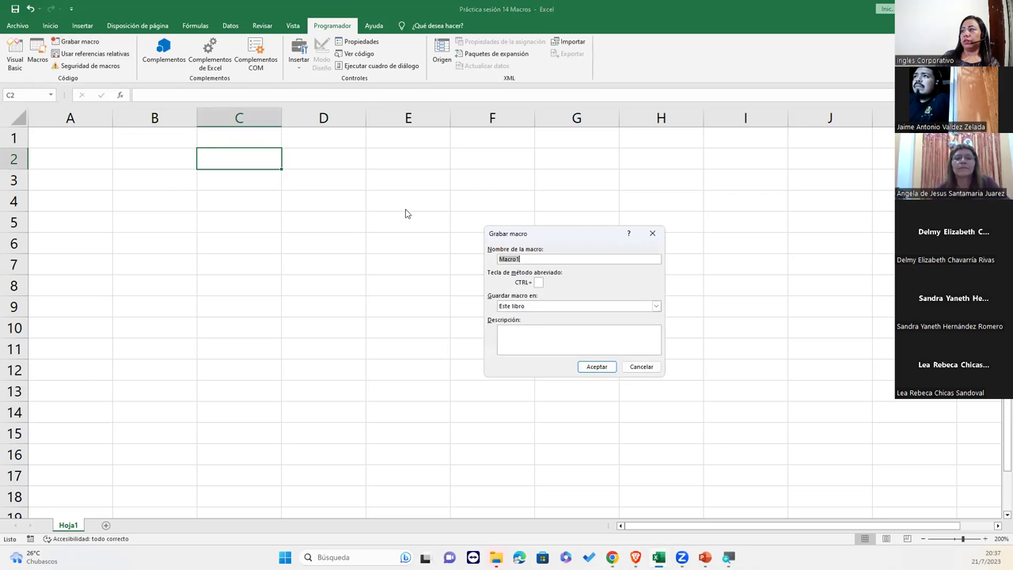
drag(576, 238, 404, 186)
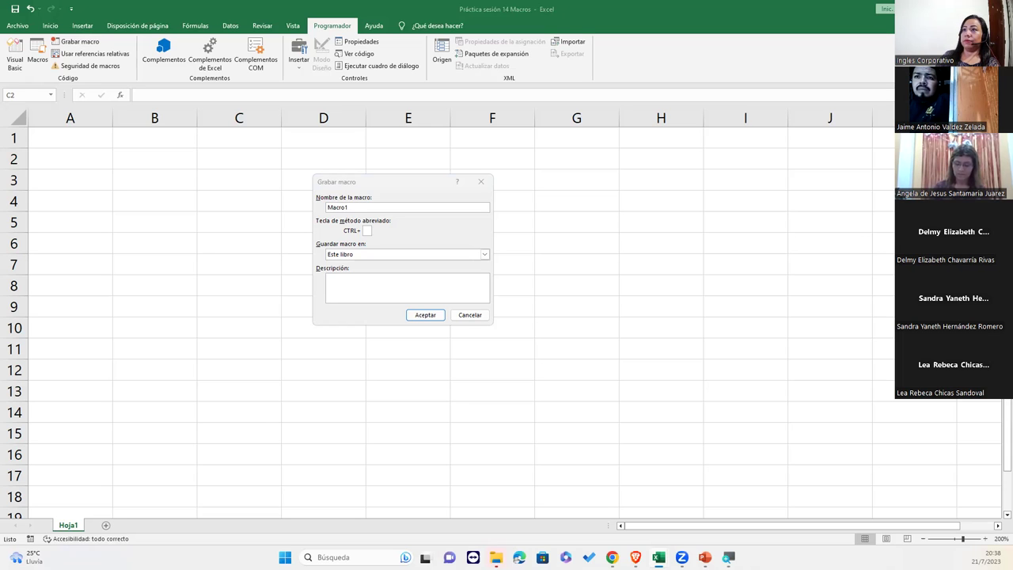
Step: Name the new macro MiFirma
click(384, 206)
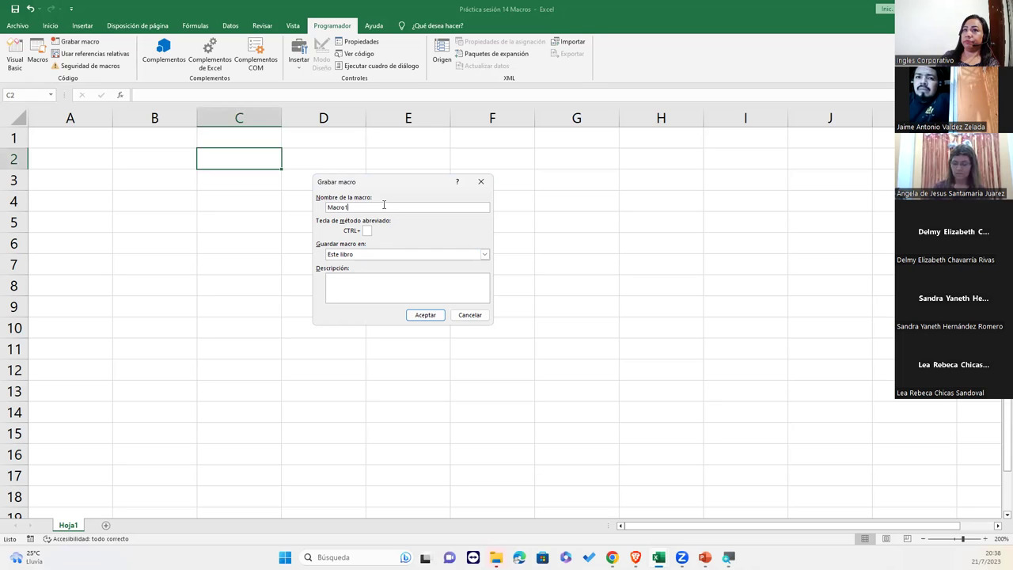
double_click(384, 205)
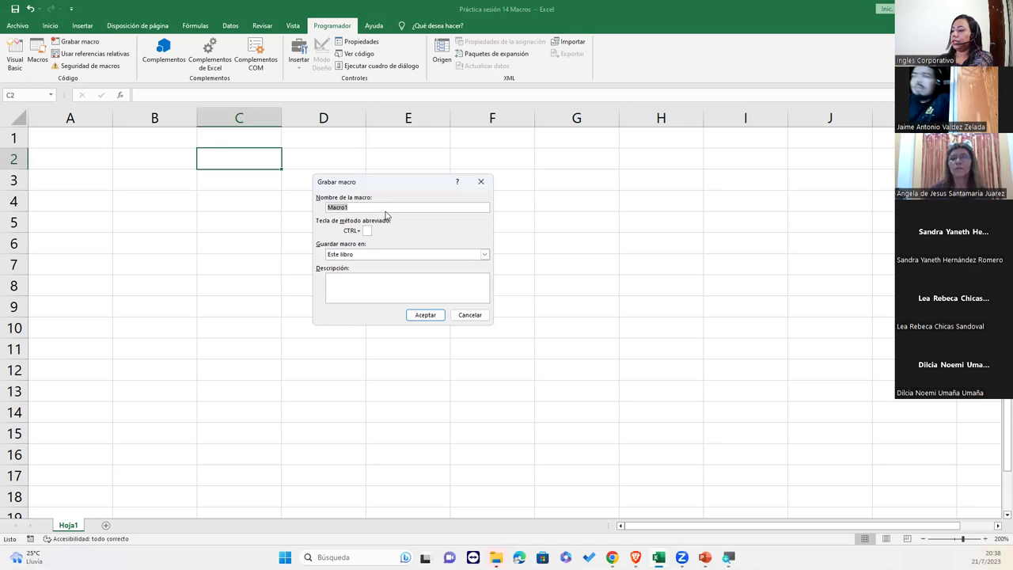
text(Mi)
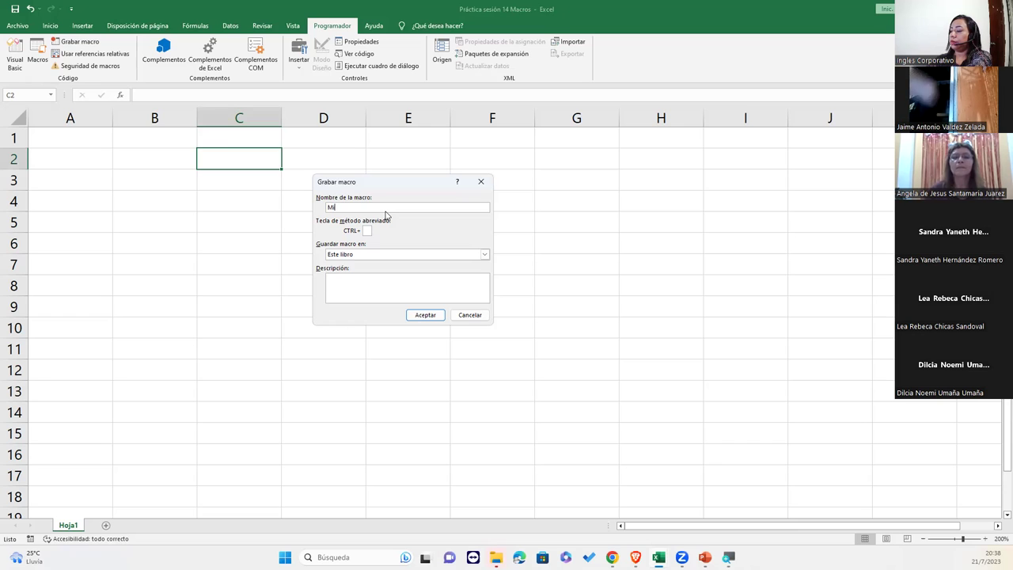
text(Fir)
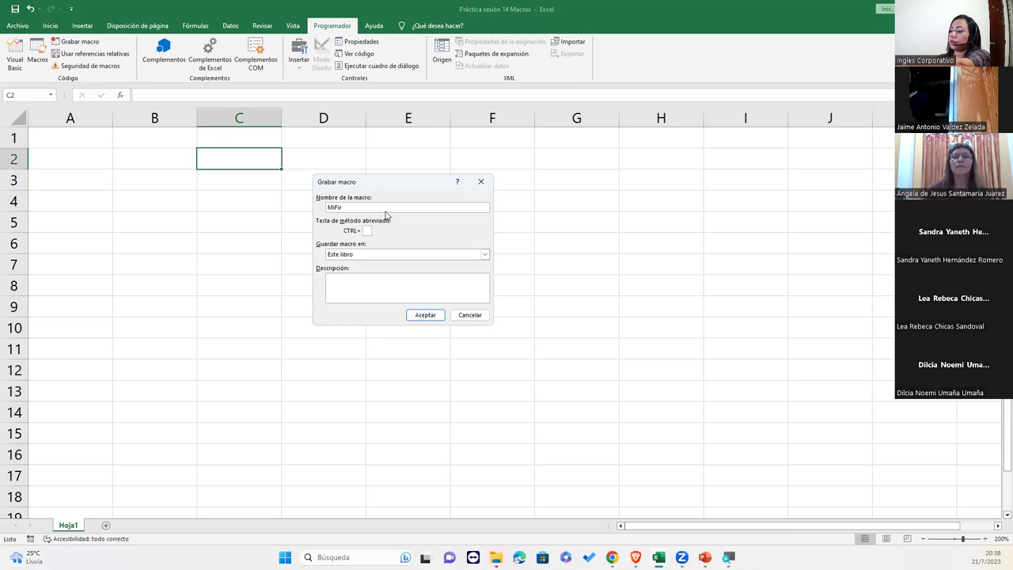
text(ma)
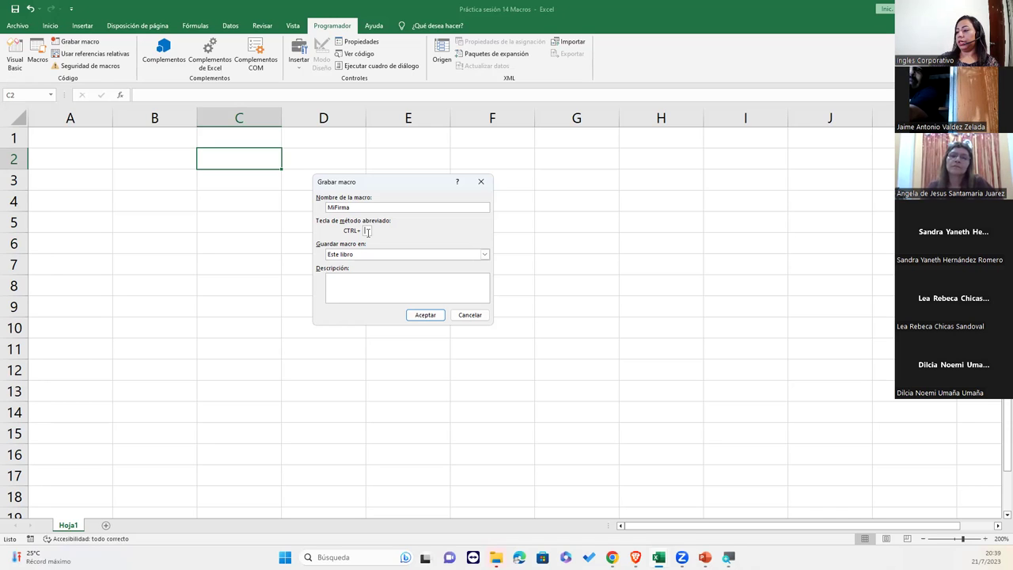
Step: Assign Ctrl+Mayús+F as the macro's shortcut and keep Este libro as its storage location
text(P)
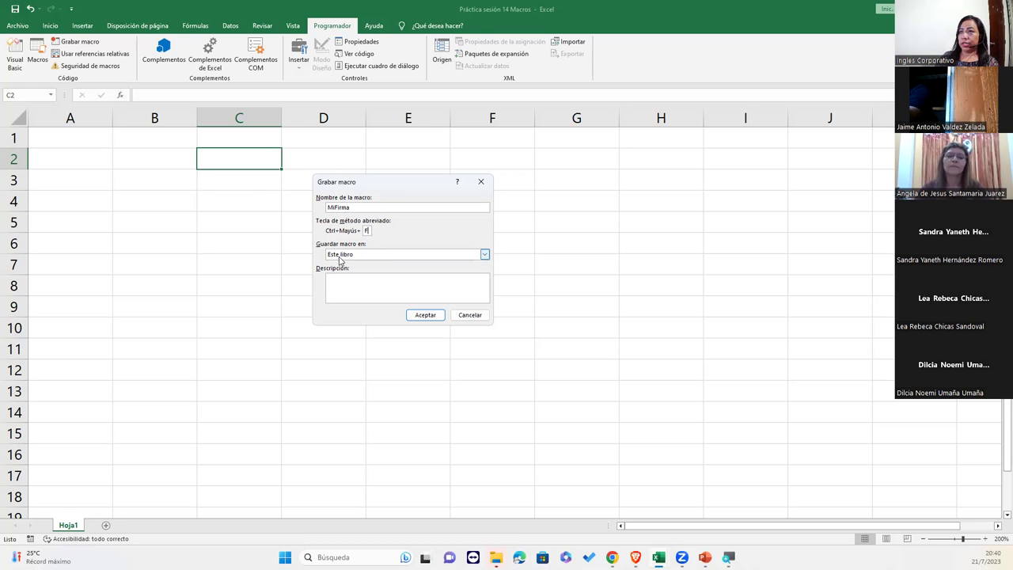
click(339, 256)
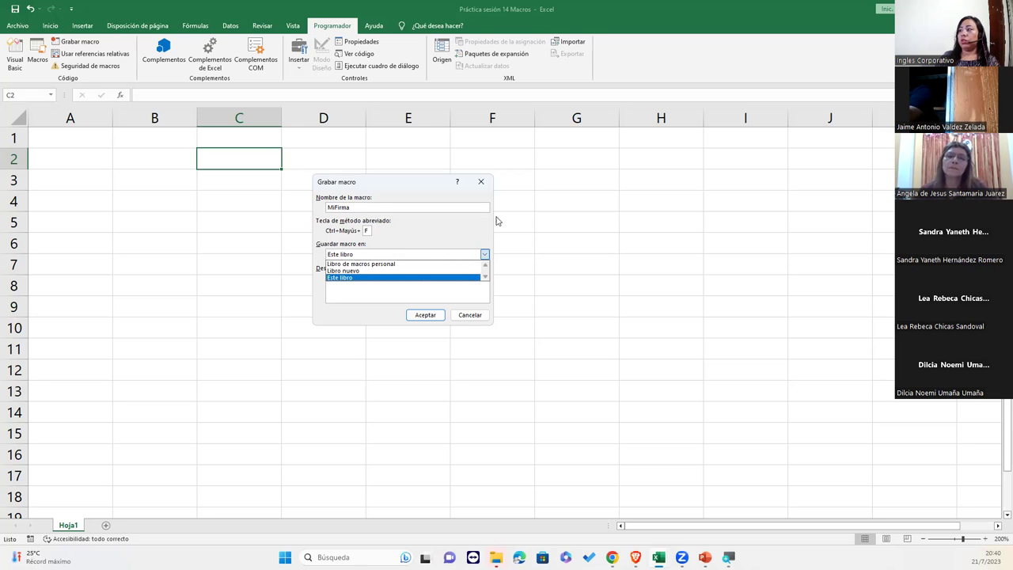
click(452, 224)
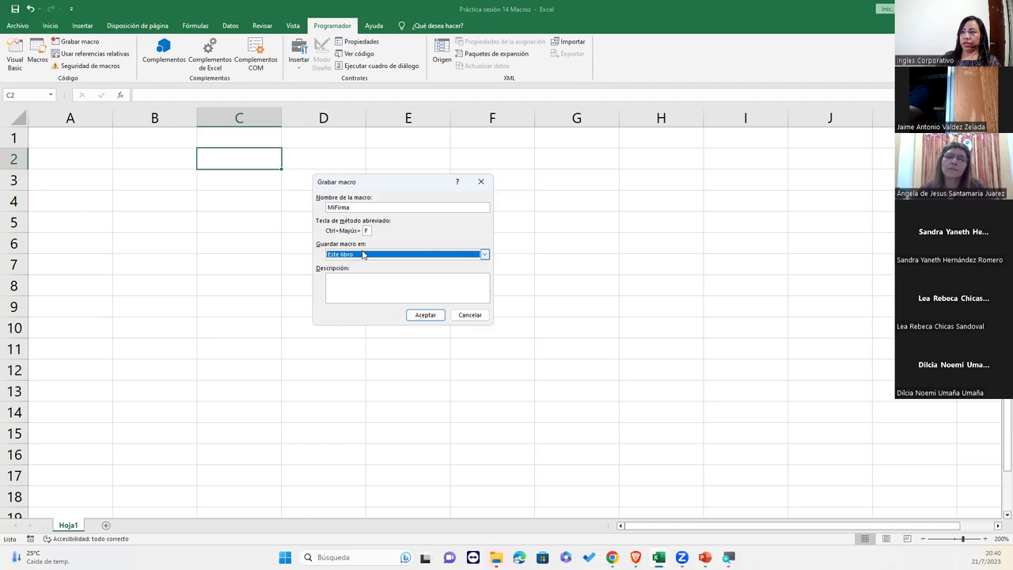
click(358, 283)
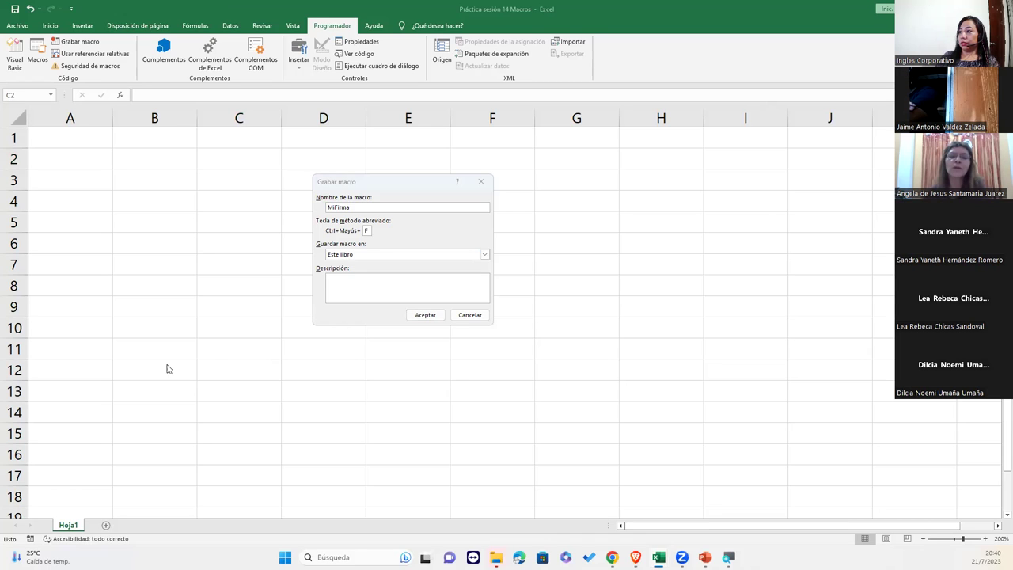
Step: Enter "Agrega mi Firma a la celda activa" as the macro's description
click(373, 294)
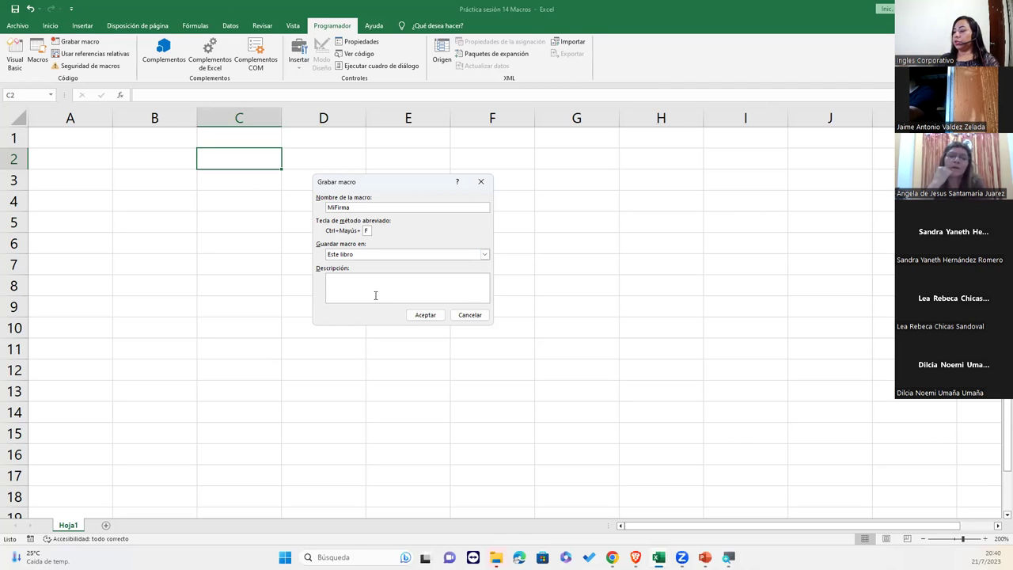
text(Age)
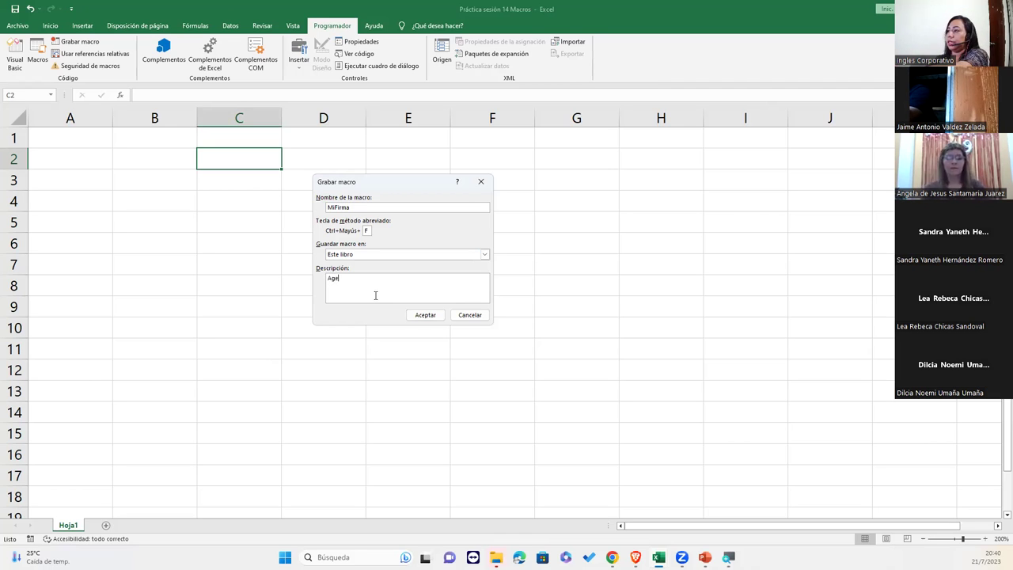
text(ega m)
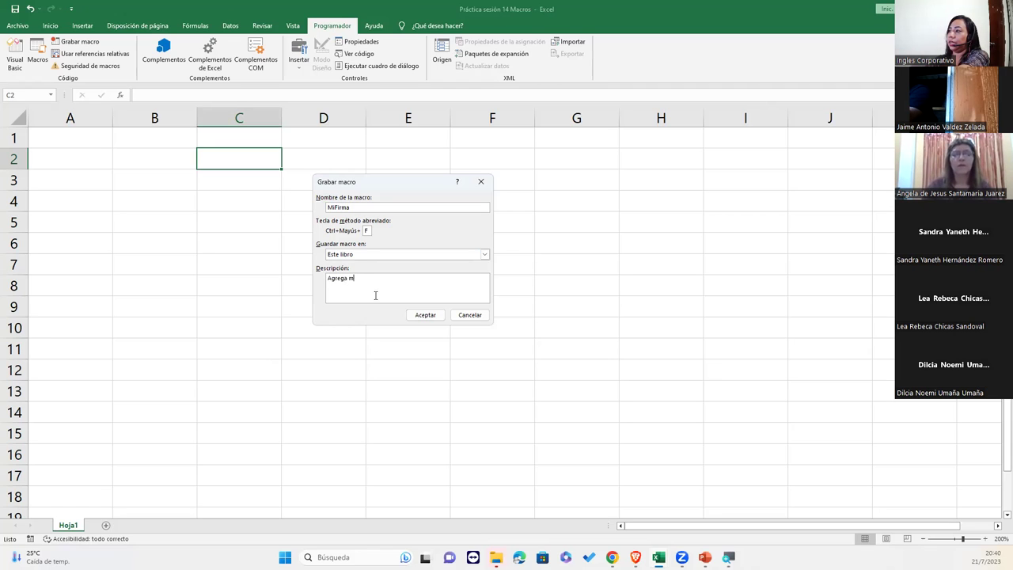
text(i Firm)
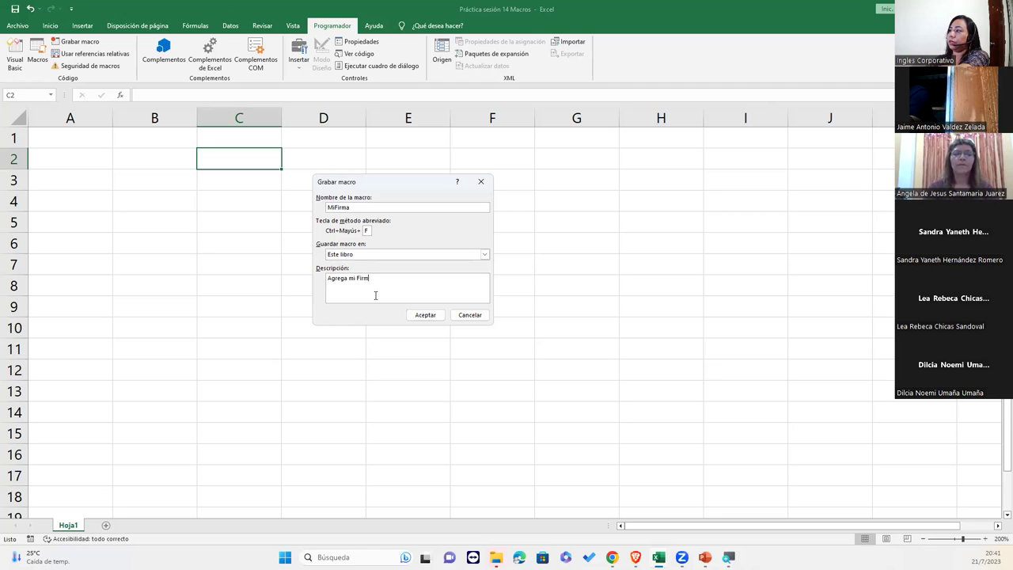
text(a a la celda act)
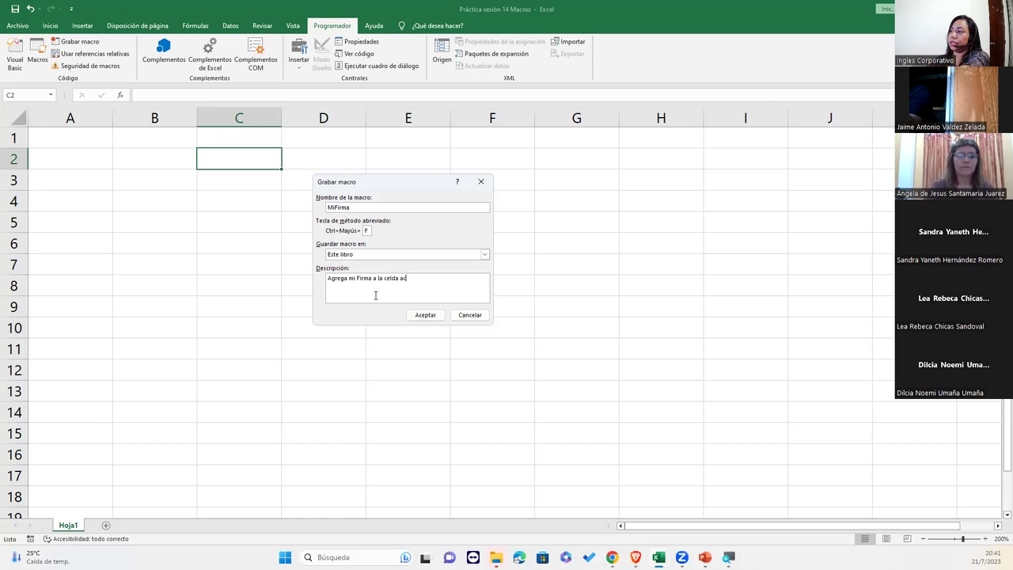
text(iva)
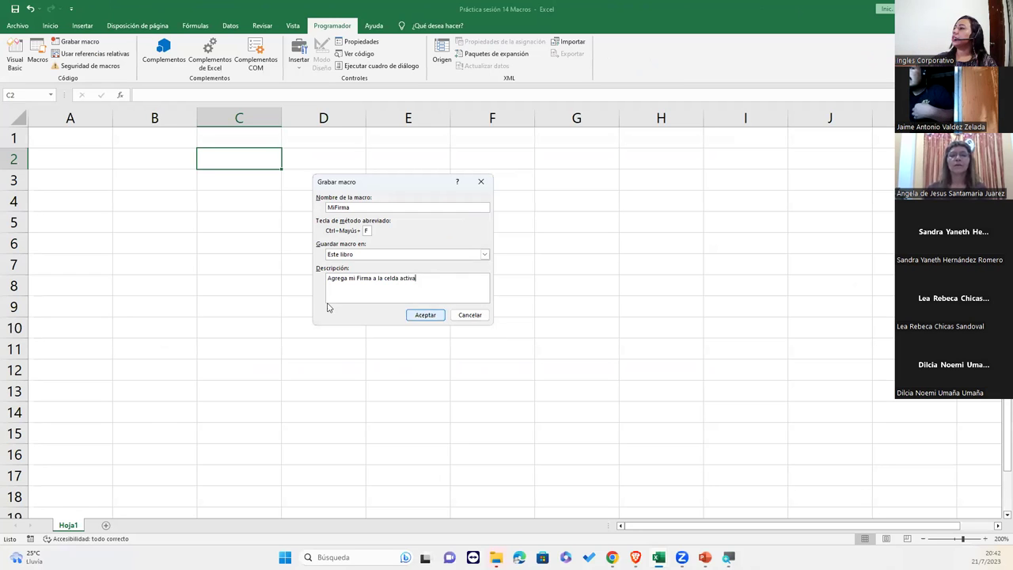
Step: Start recording MiFirma, enter the signer's title and full name in cell C2, and stop the recording
click(426, 315)
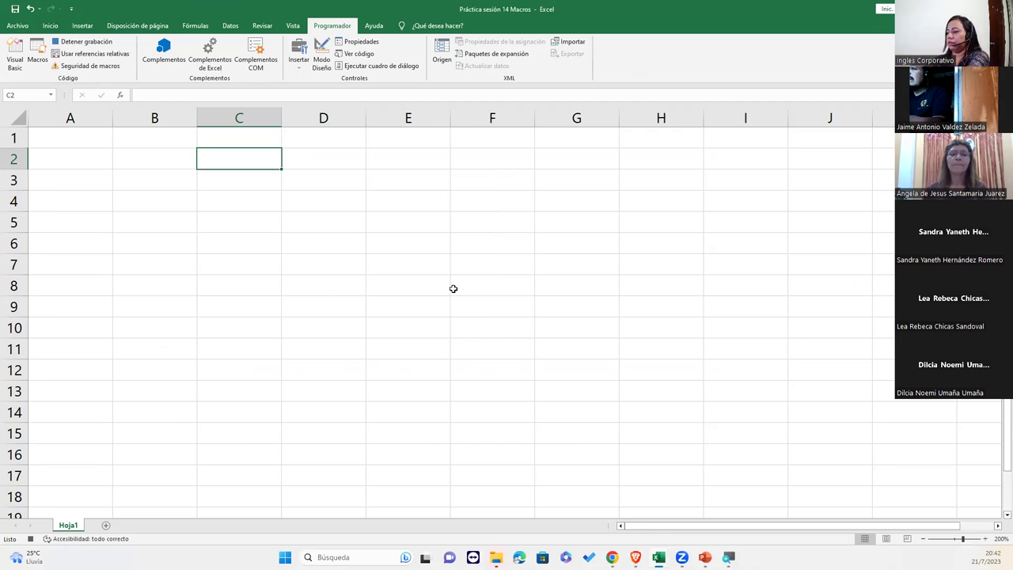
text(Lice )
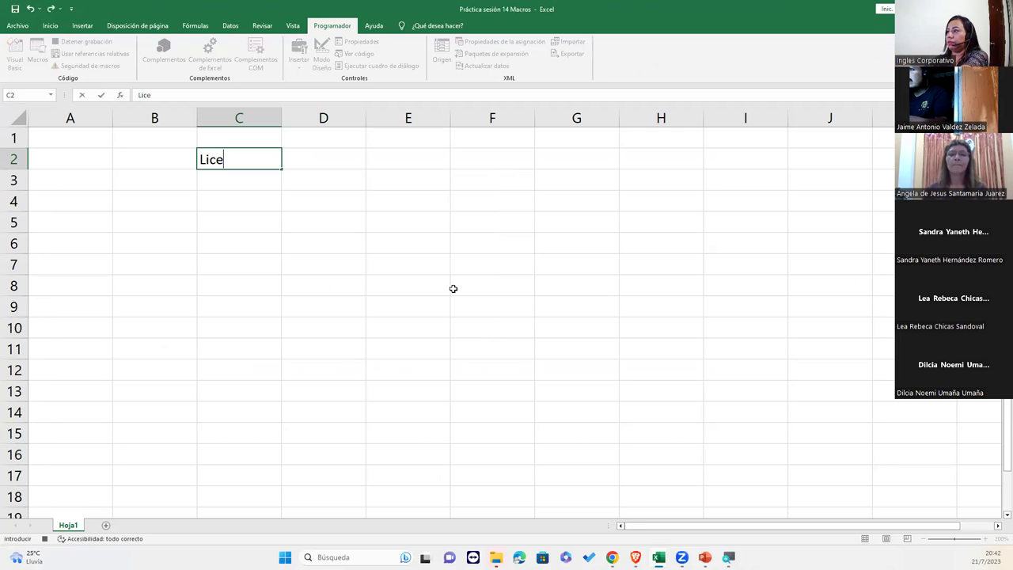
text(nciada )
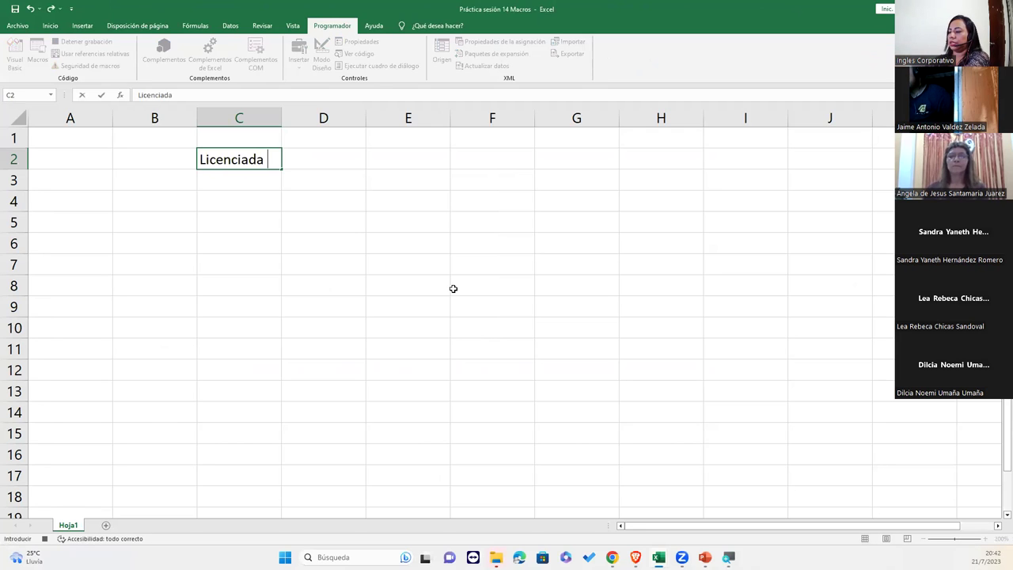
text(Maura Del Cid)
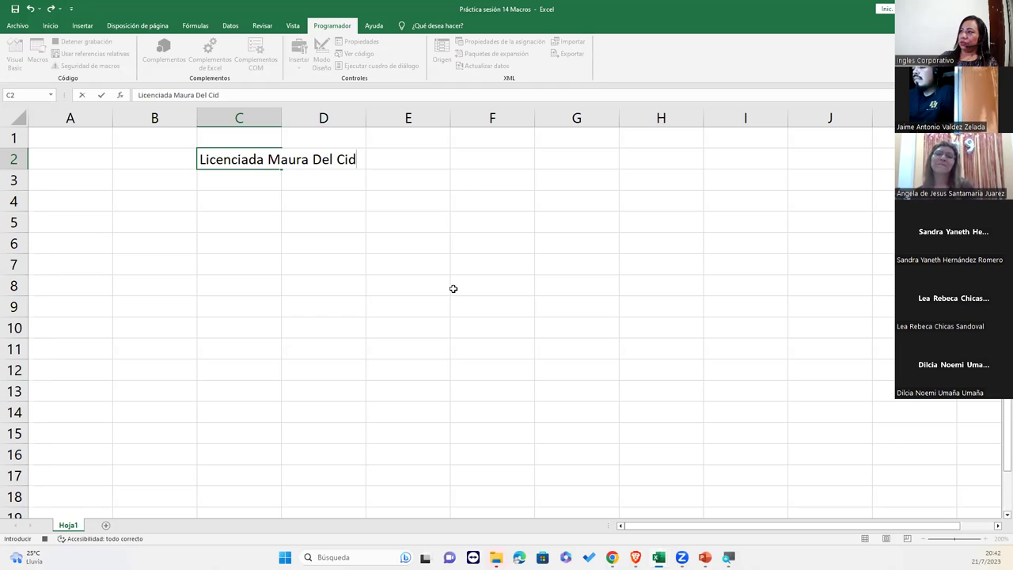
key(Return)
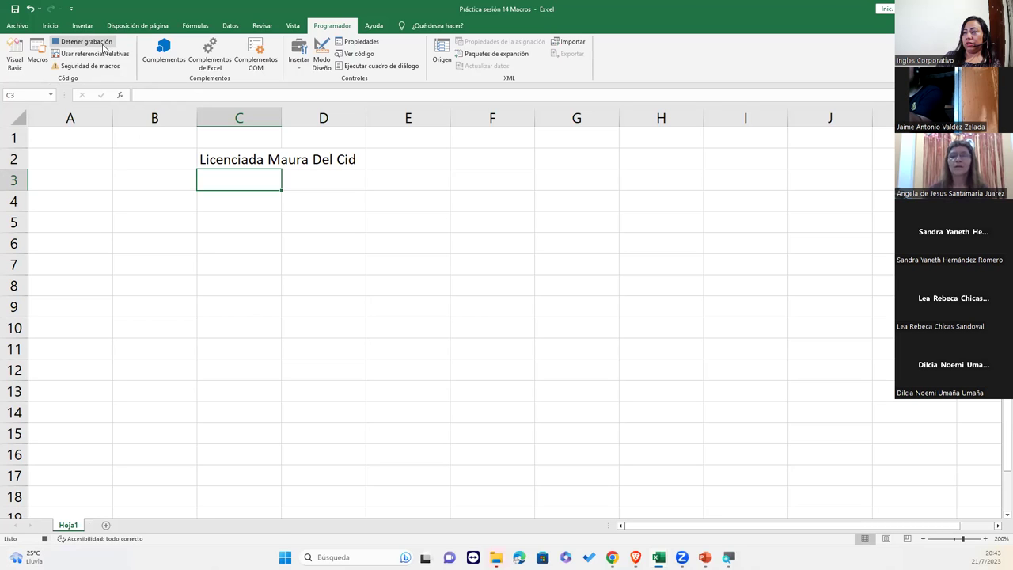
click(84, 42)
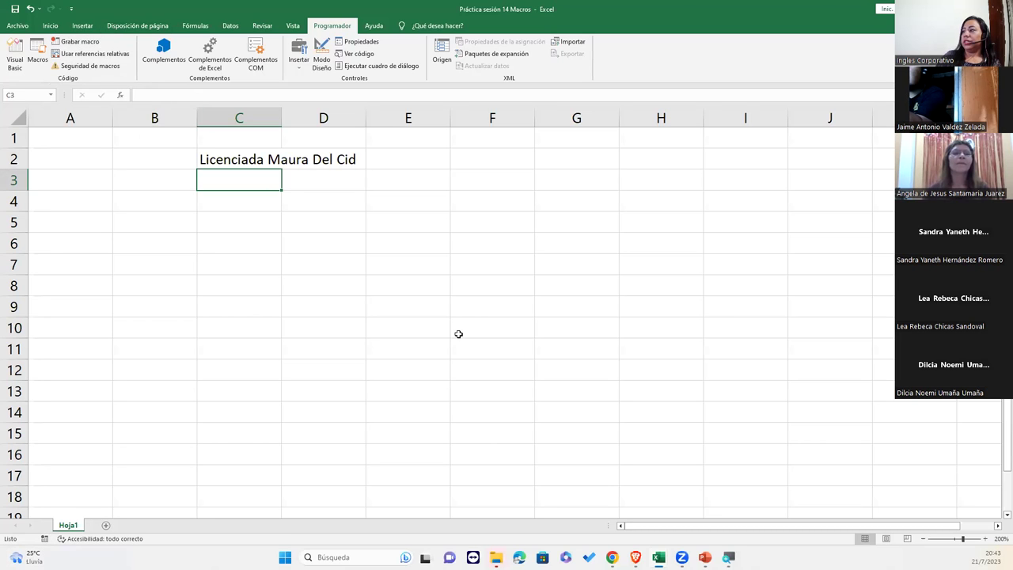
Step: Test the MiFirma macro by running it in cells A4, A10 and A7
click(458, 334)
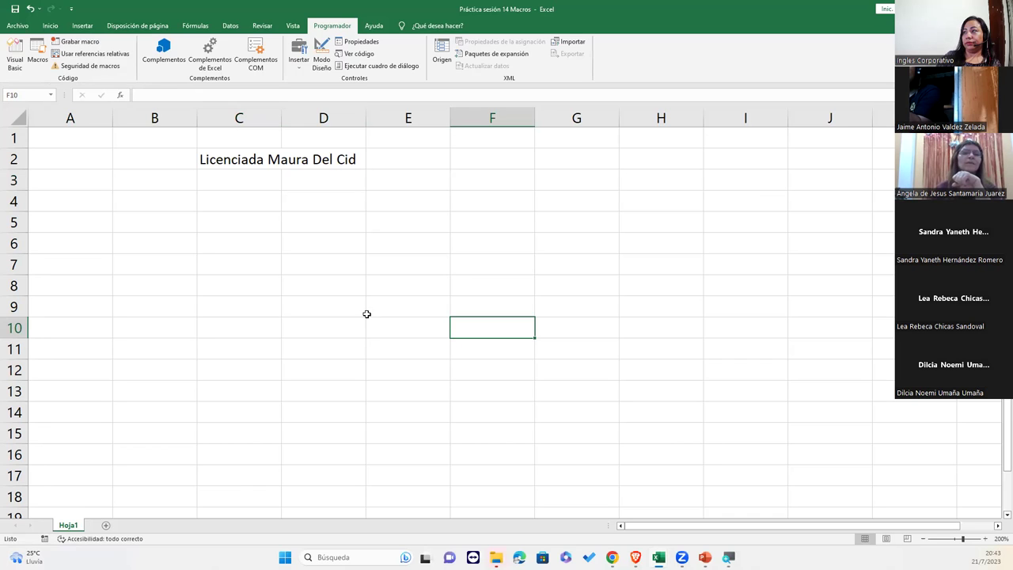
click(77, 285)
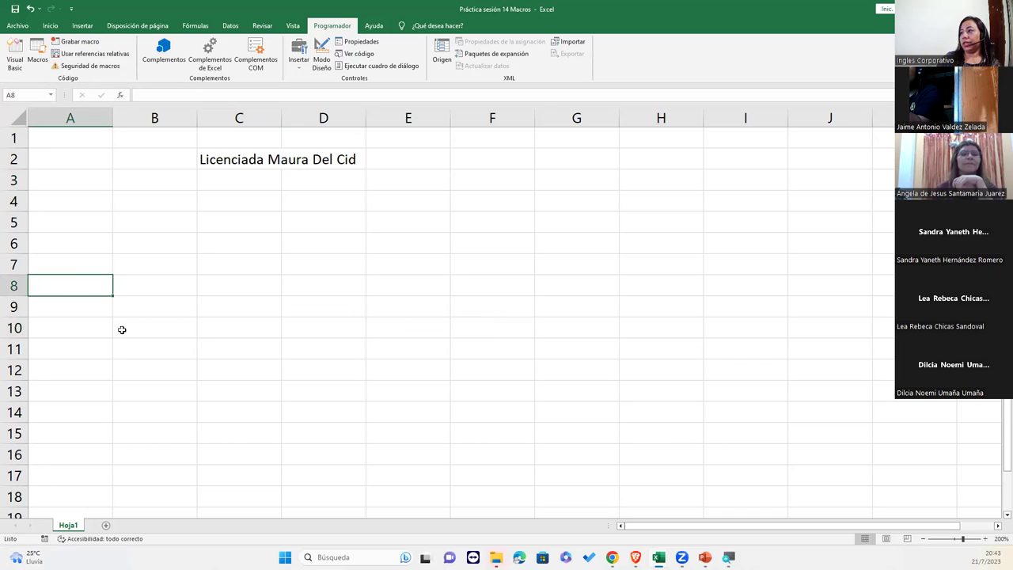
click(65, 207)
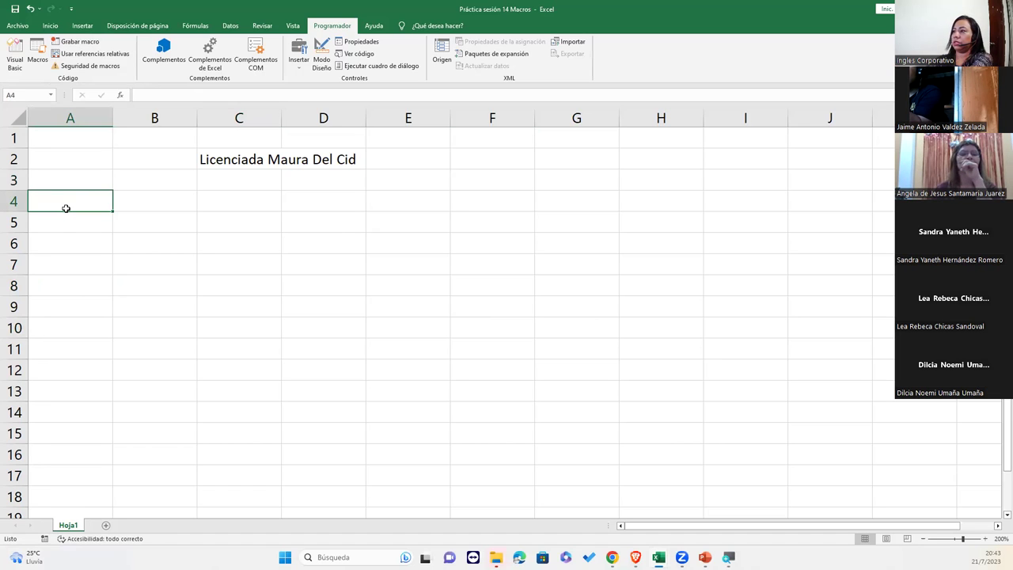
key(ctrl+m)
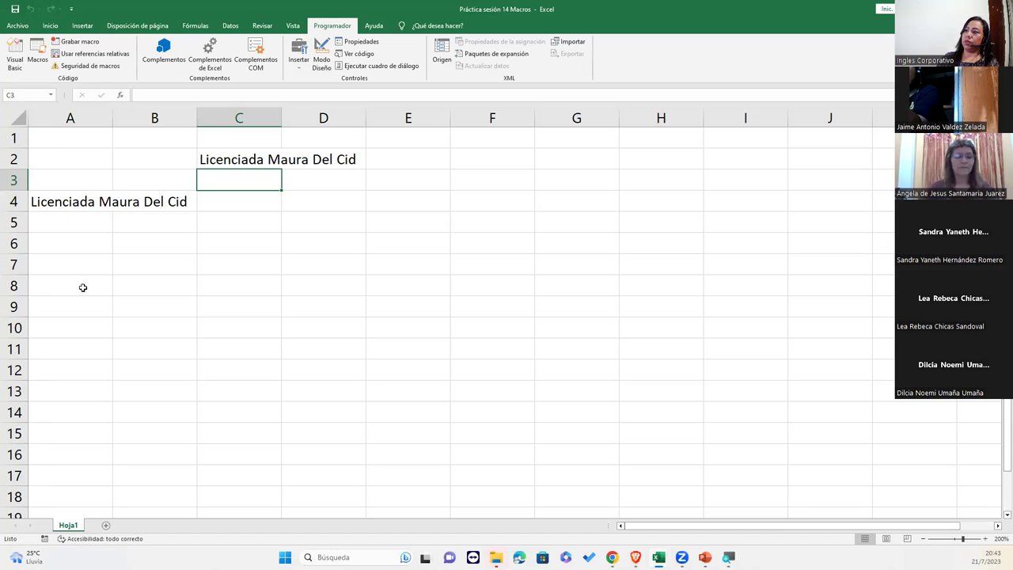
click(87, 324)
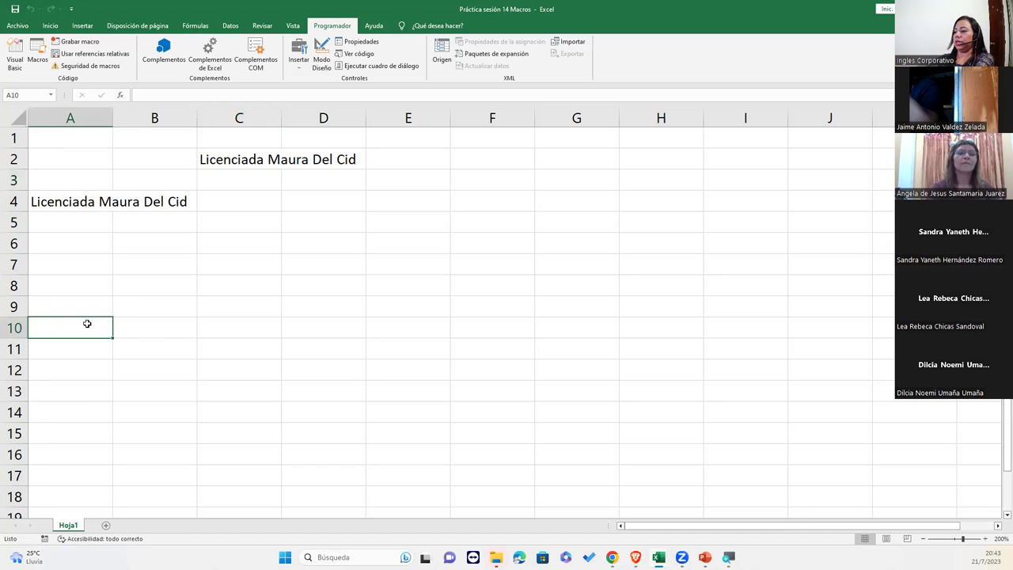
key(ctrl+m)
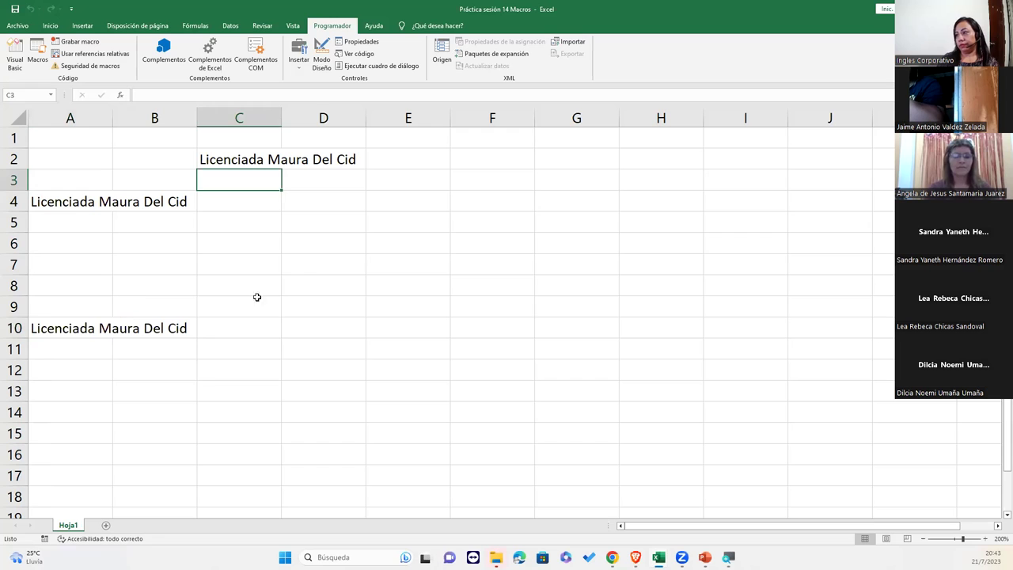
click(313, 272)
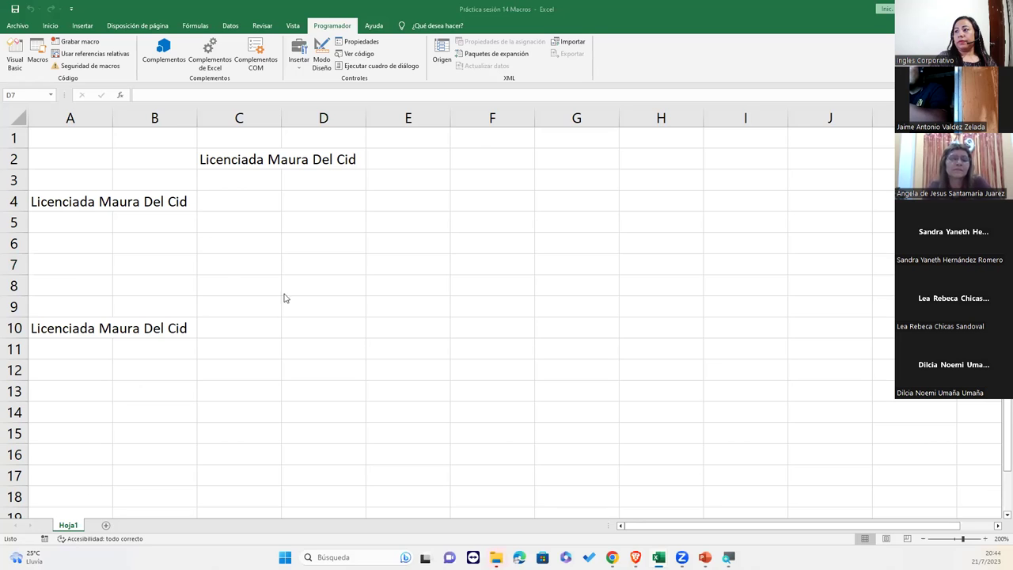
click(95, 257)
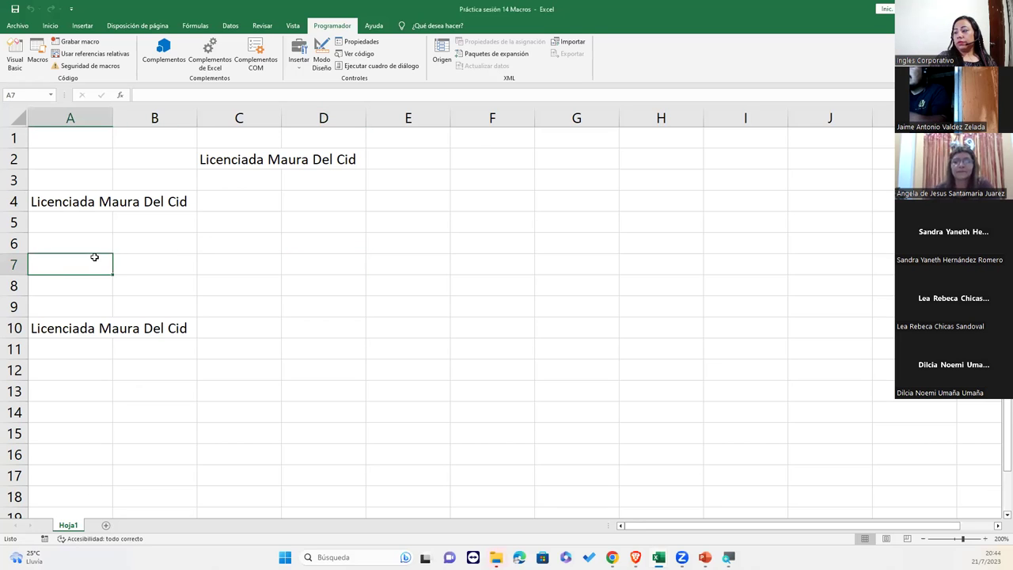
key(ctrl+m)
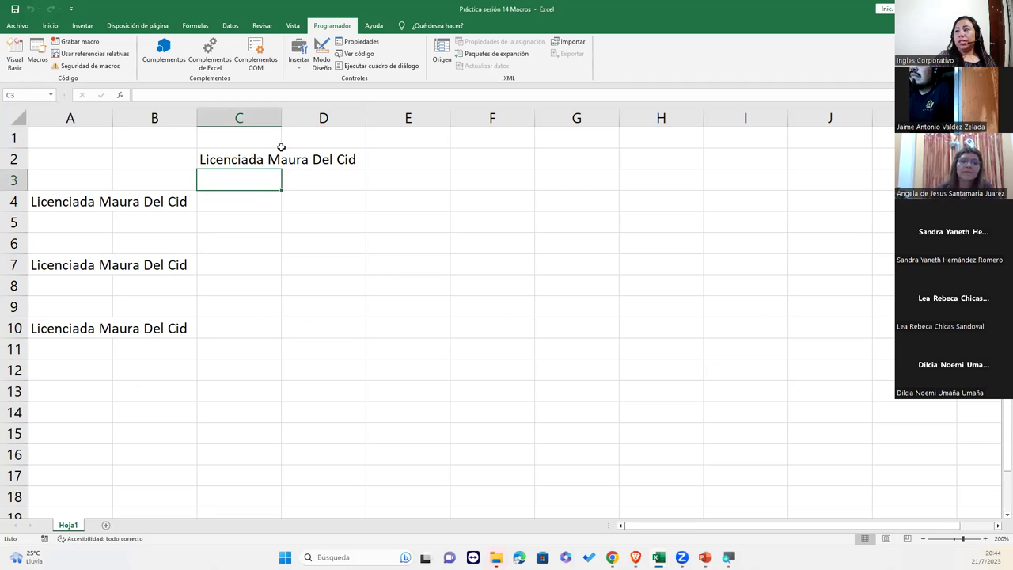
Step: Clear the signature from cell C2 and reinsert it by running the MiFirma macro there
click(250, 159)
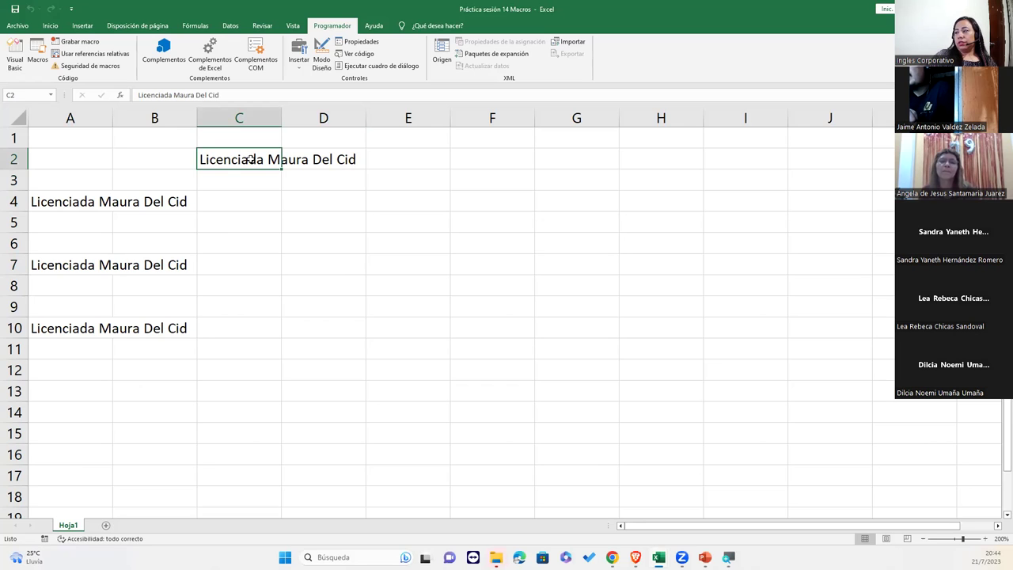
key(Delete)
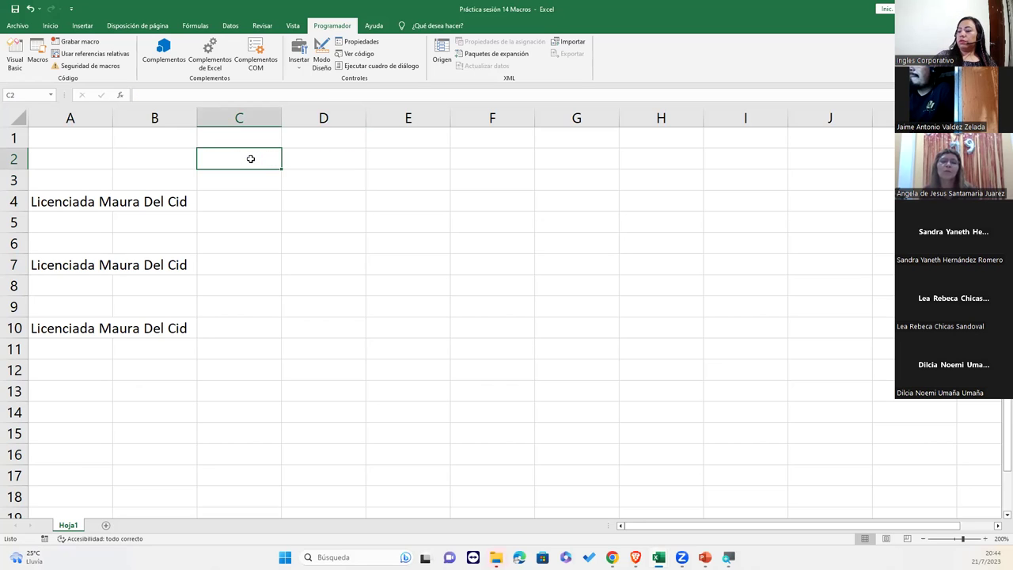
key(ctrl+m)
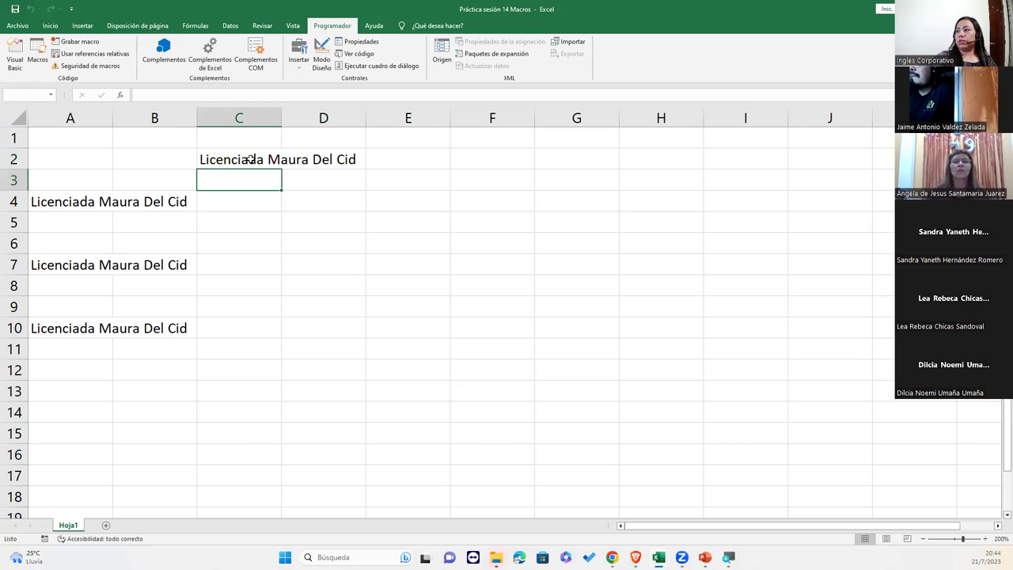
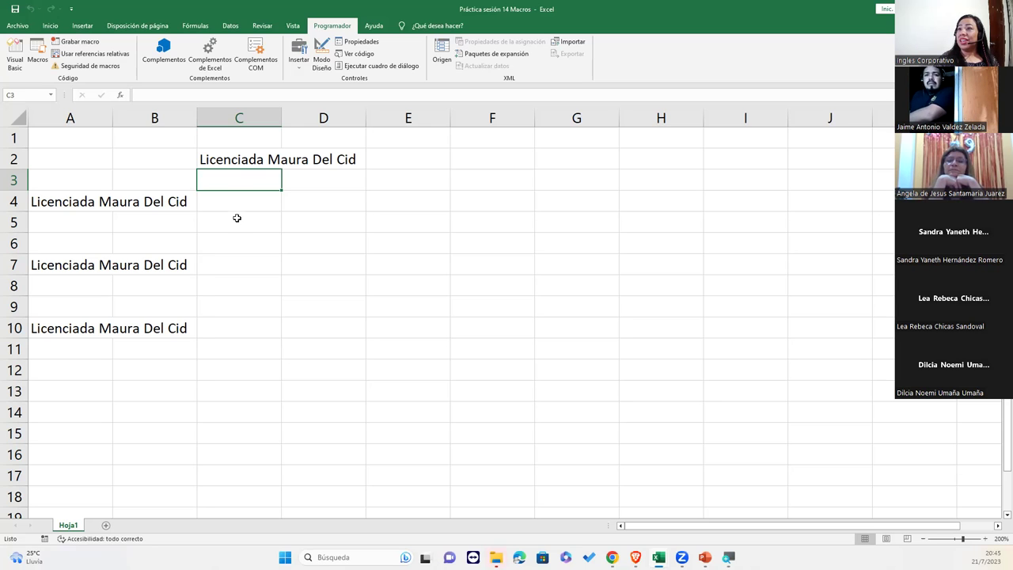
Step: Run the MiFirma macro in cell C13 to add the signature there
click(244, 161)
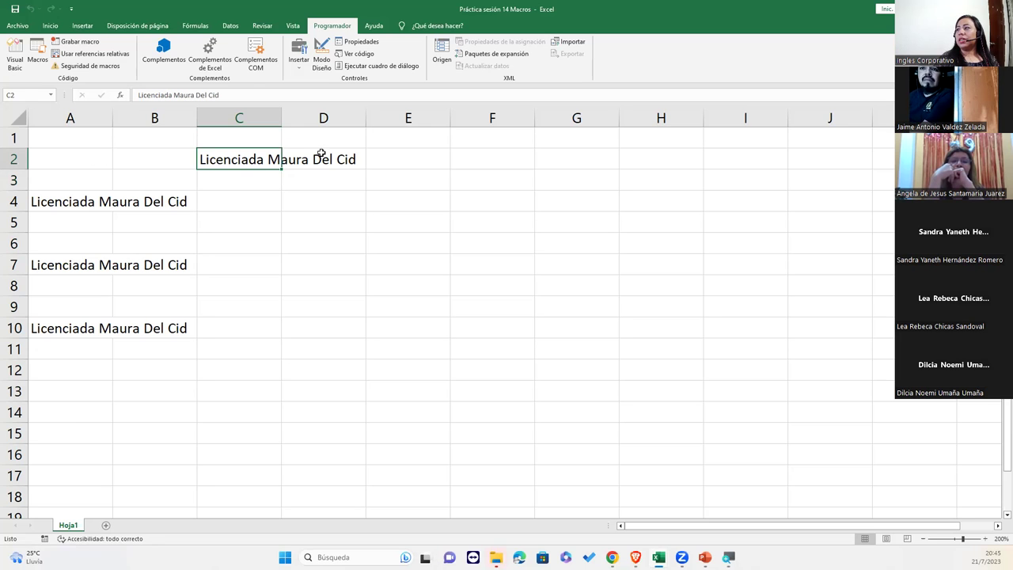
click(208, 383)
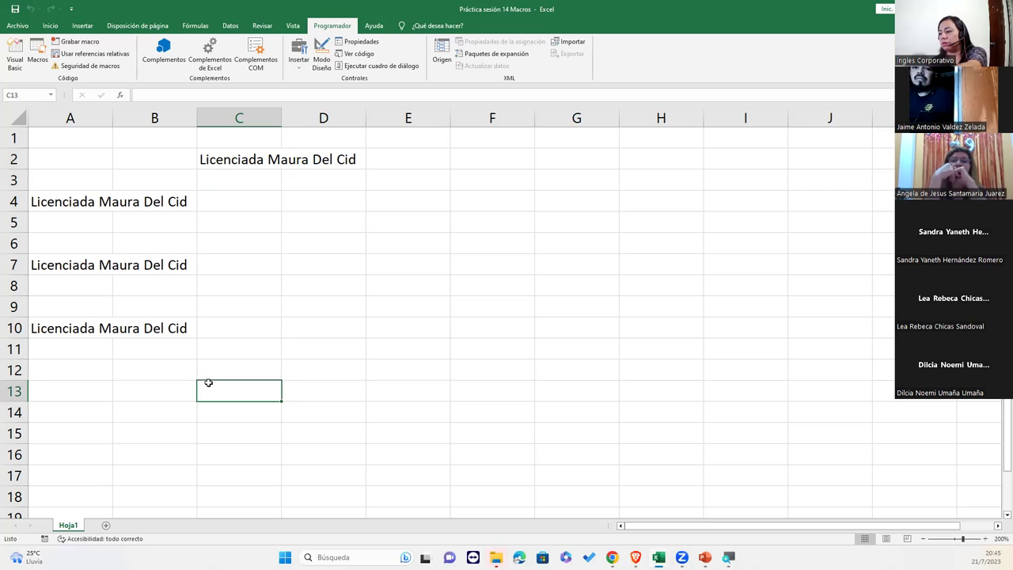
key(ctrl+shift+m)
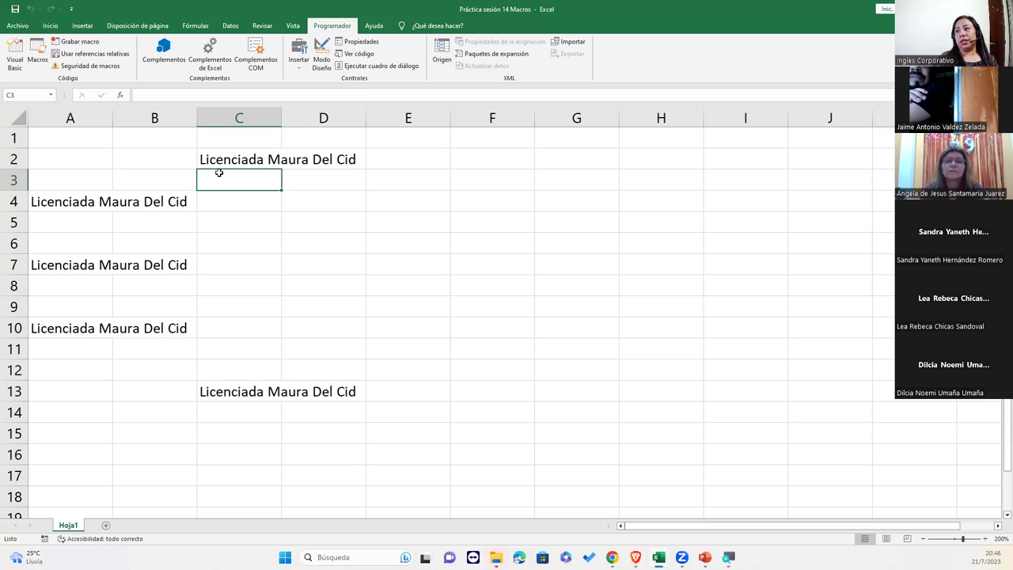
Step: Select MiFirma in the list of available macros and open its code for editing in the Visual Basic editor
click(36, 52)
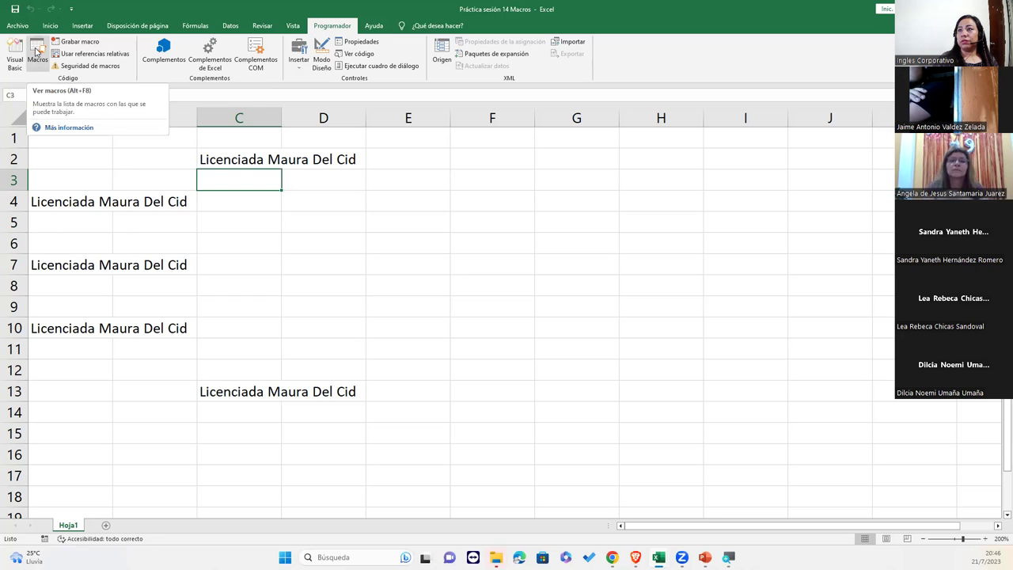
click(35, 51)
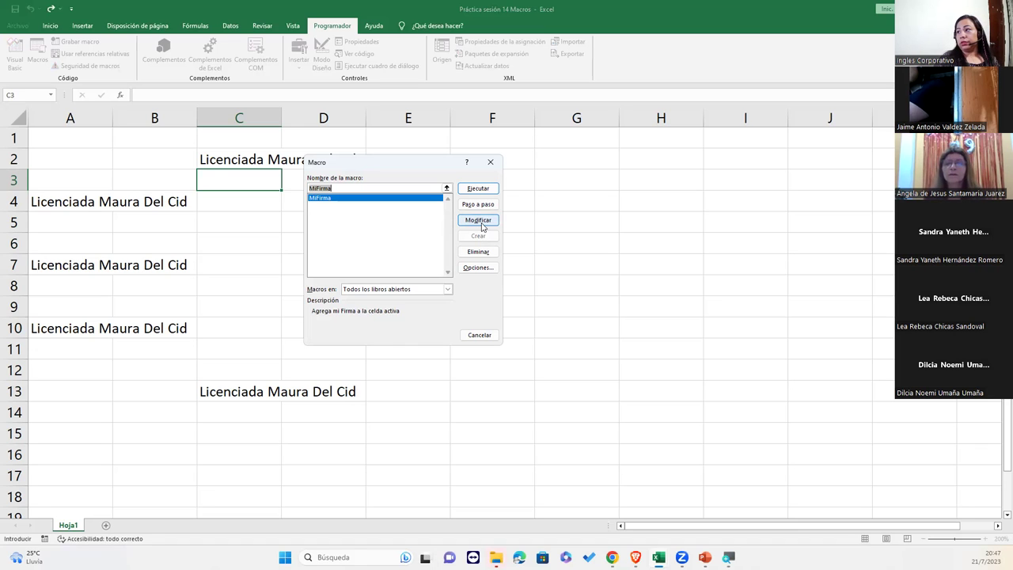
click(340, 199)
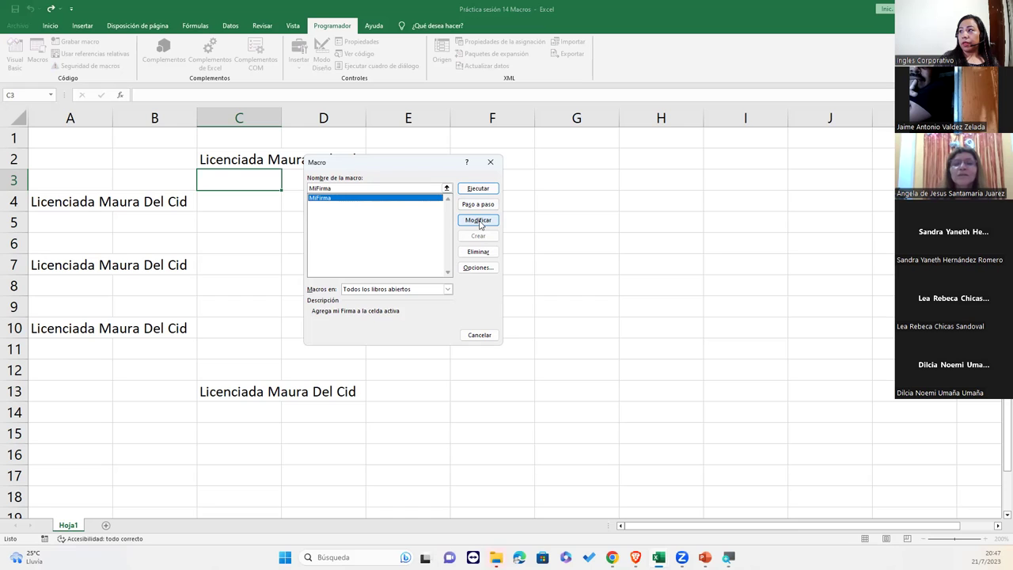
click(379, 187)
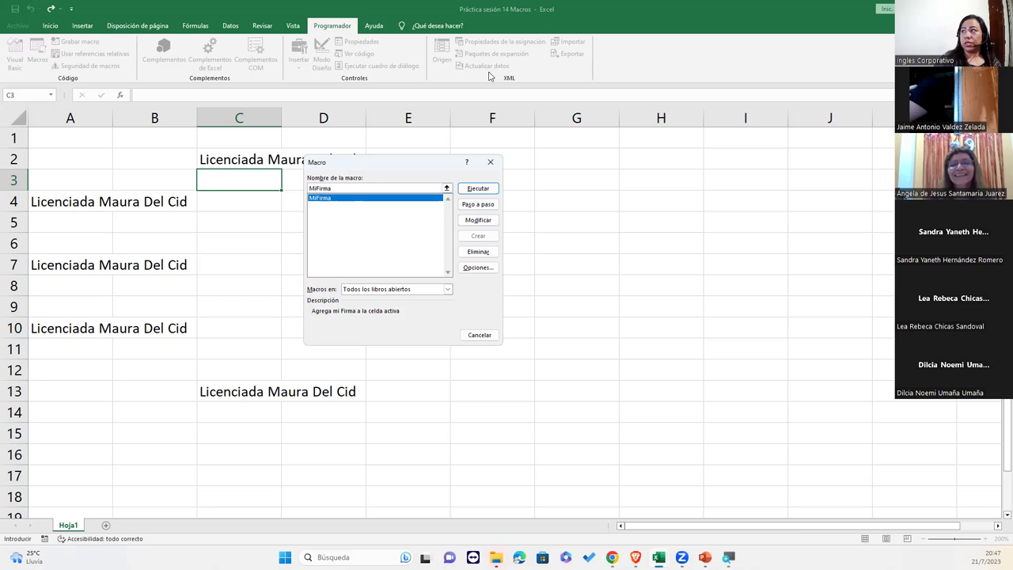
click(319, 217)
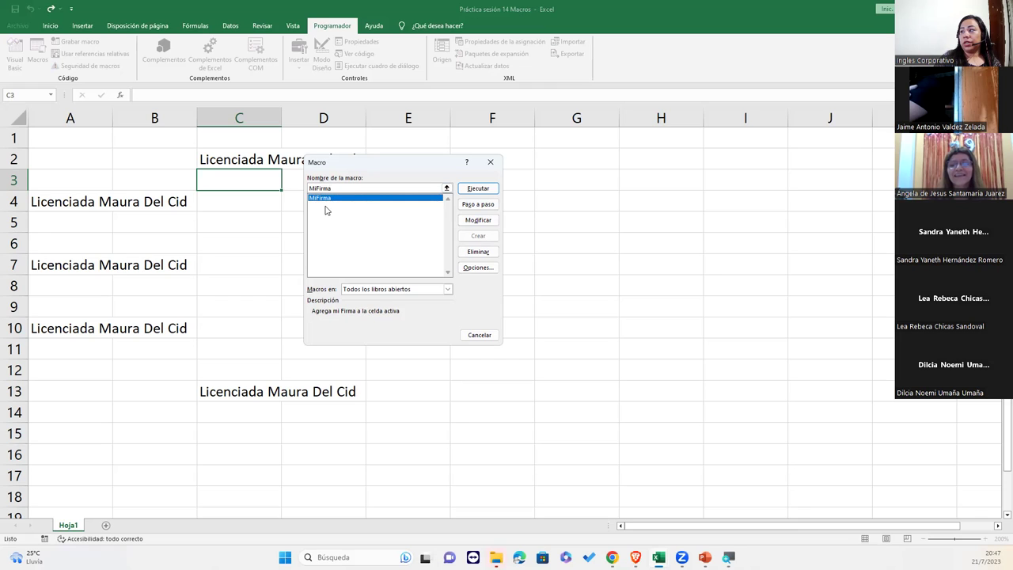
click(343, 187)
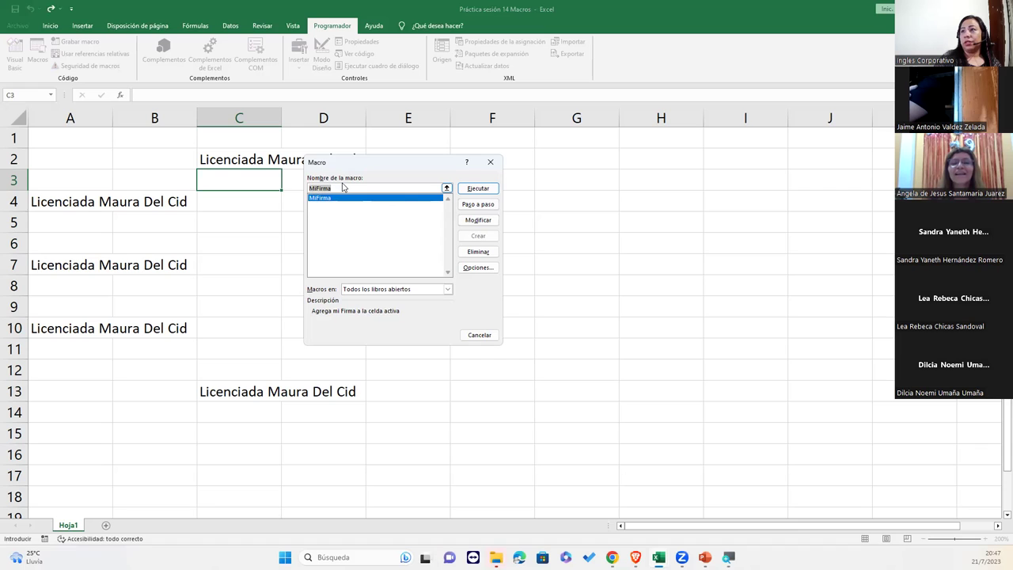
click(346, 199)
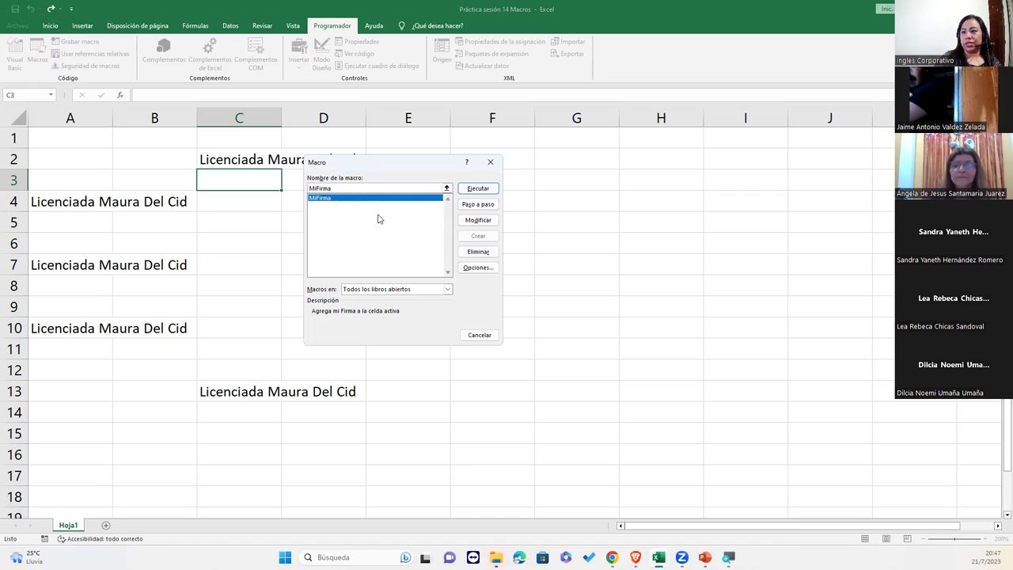
click(489, 222)
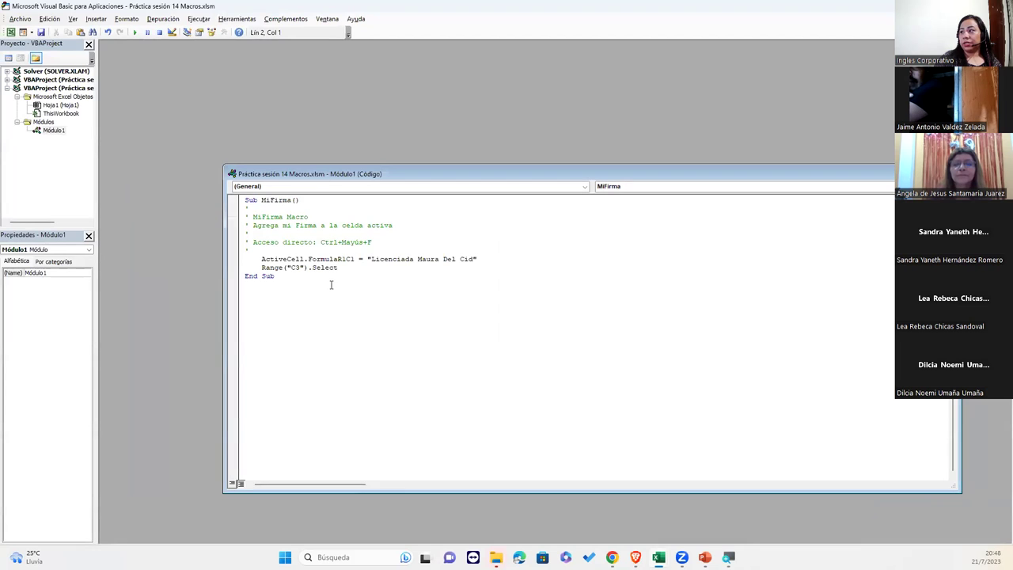
Step: Examine the MiFirma code, highlighting the ActiveCell.FormulaR1C1 signature line and the Range("C3").Select line
drag(321, 173, 270, 84)
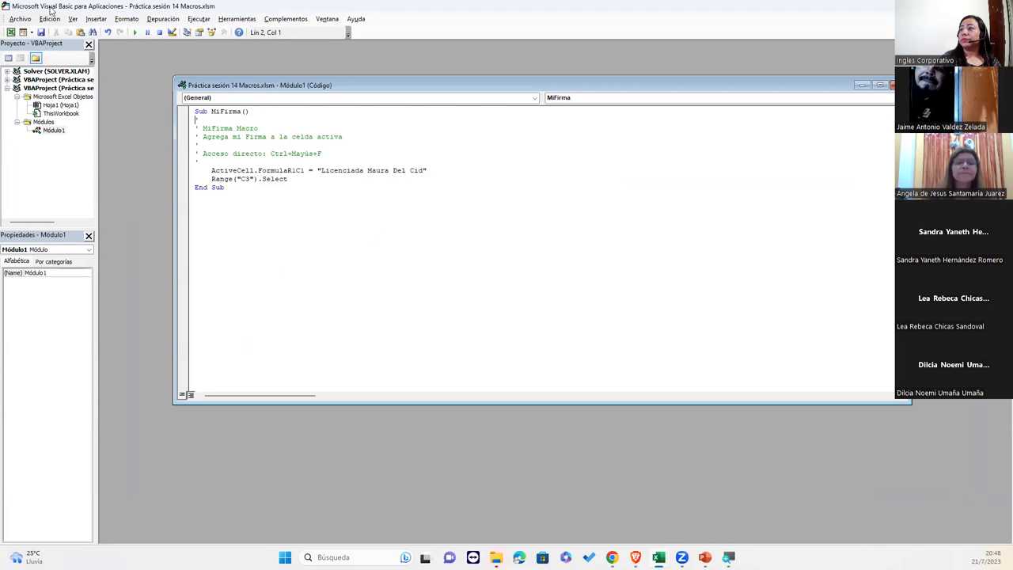
click(72, 18)
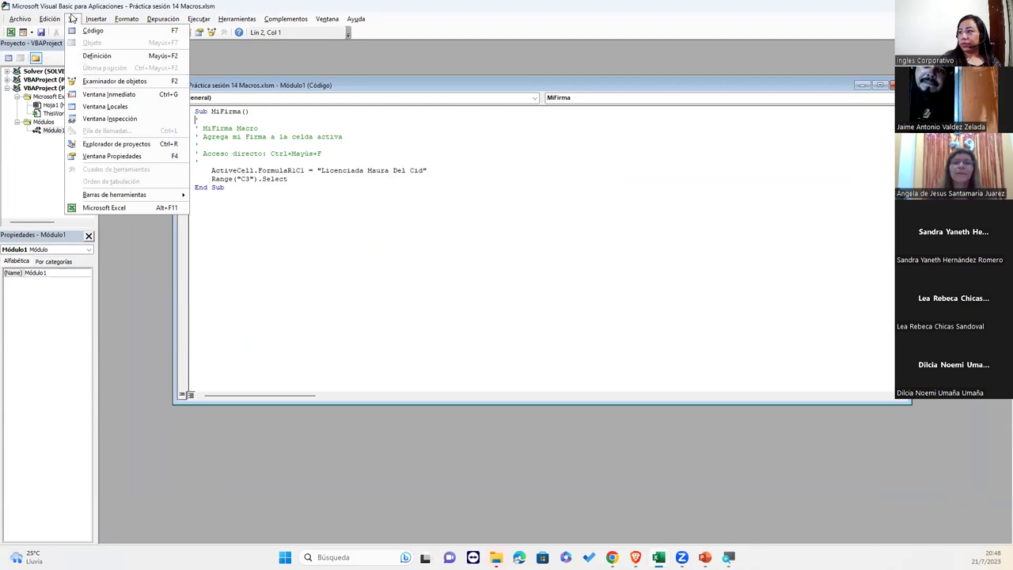
click(414, 183)
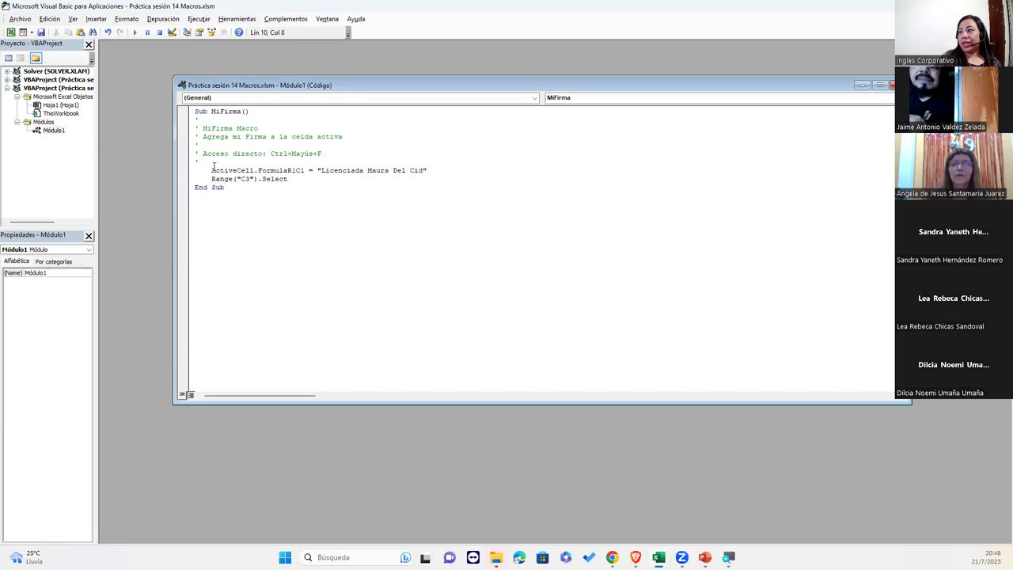
drag(211, 170, 432, 169)
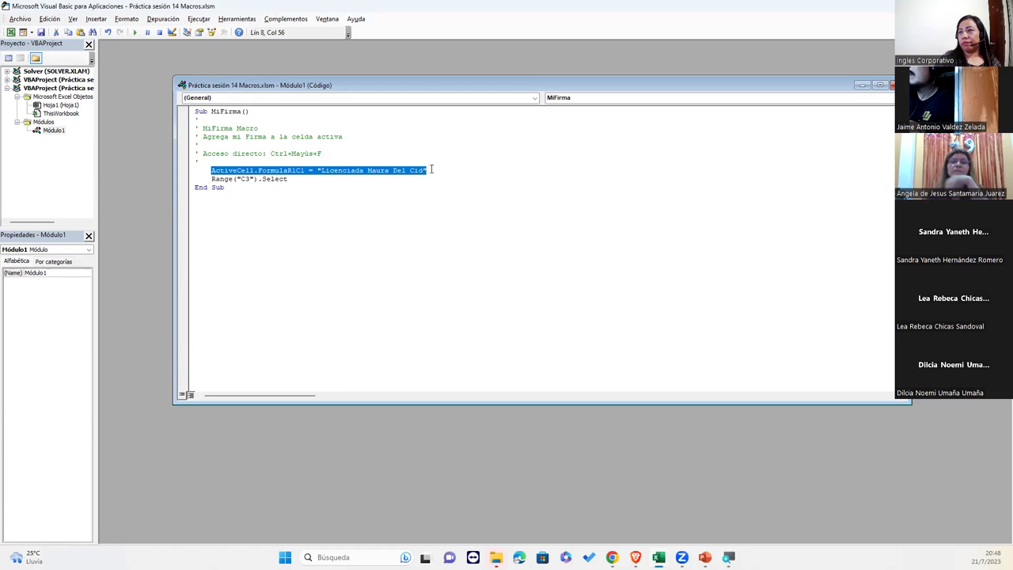
drag(297, 179, 191, 178)
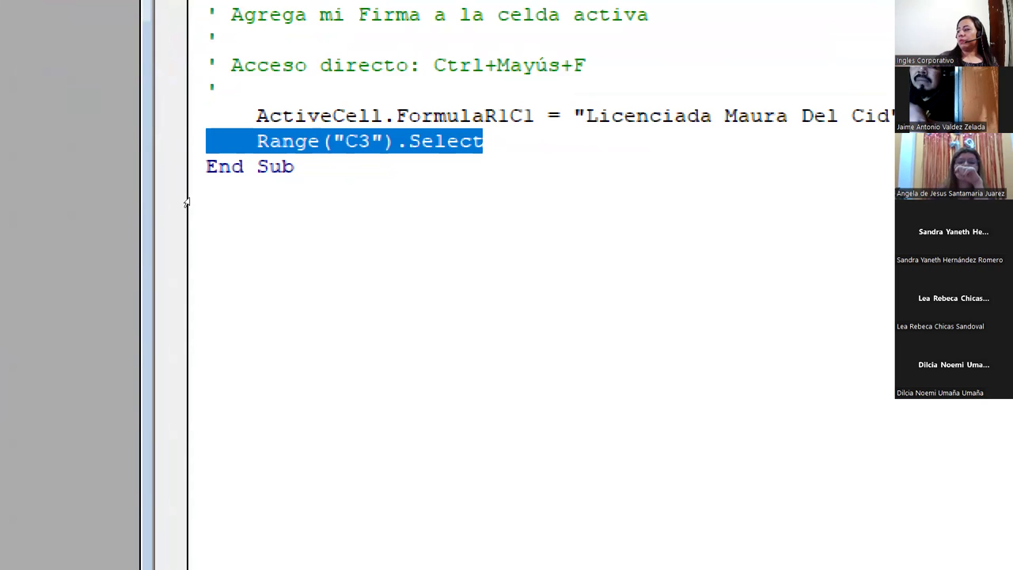
Step: Delete the Range("C3").Select line from the MiFirma macro code
key(Delete)
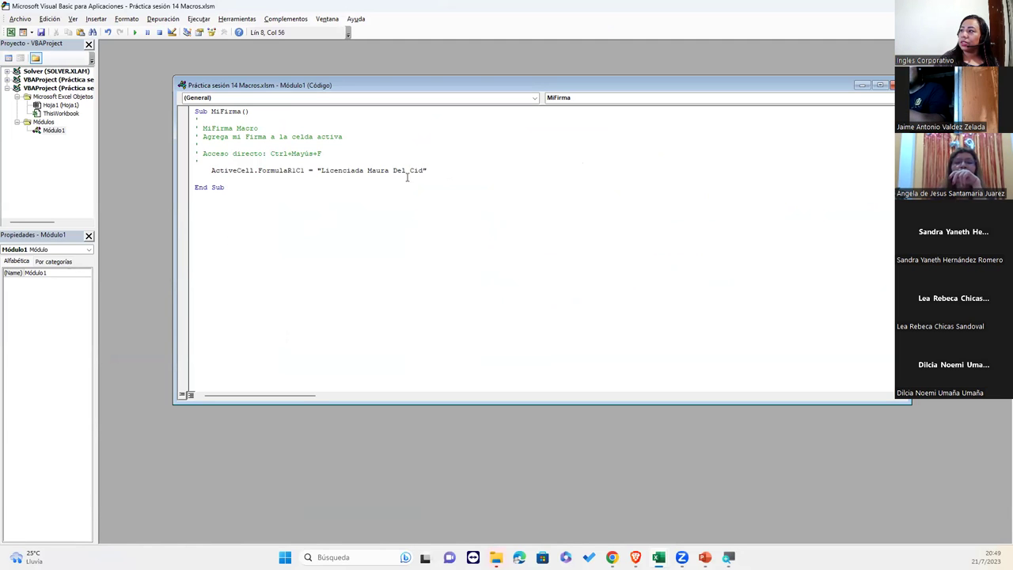
key(Down)
drag(266, 189, 192, 111)
click(239, 162)
click(228, 188)
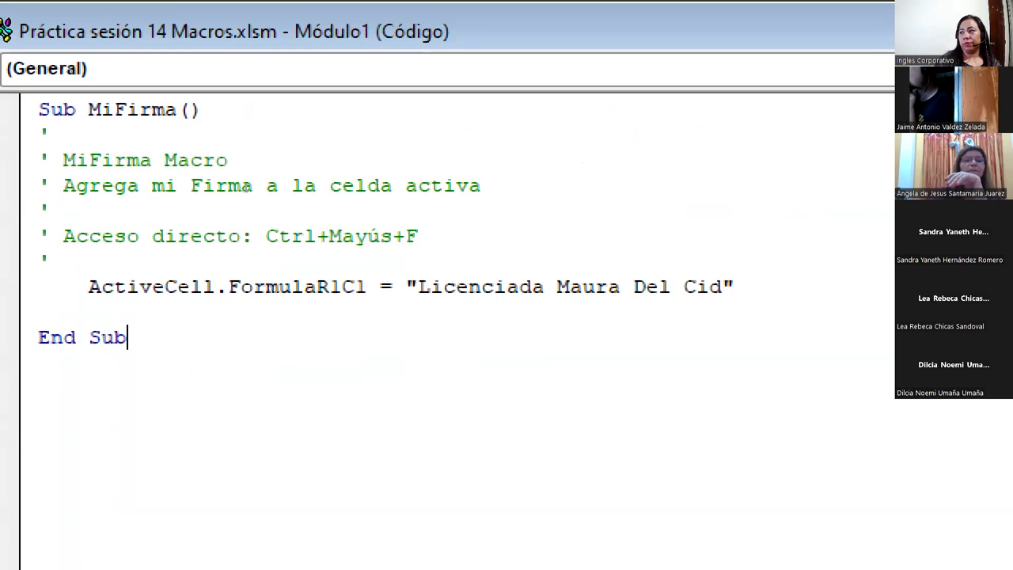
Step: Examine the signature assignment line and the Sub MiFirma() header, highlighting each one in the code
drag(76, 287, 722, 287)
key(shift+Right)
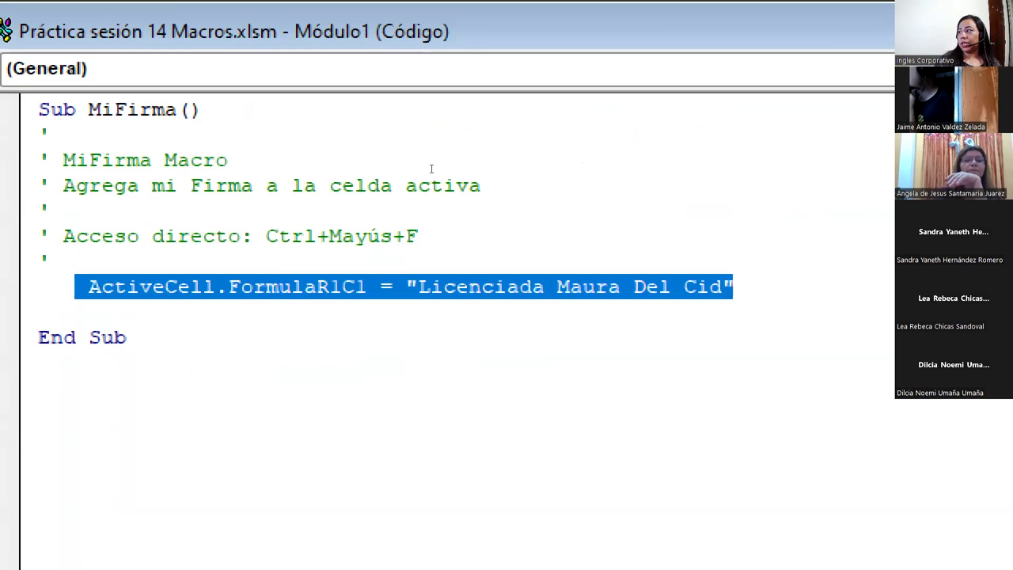
key(ctrl+End)
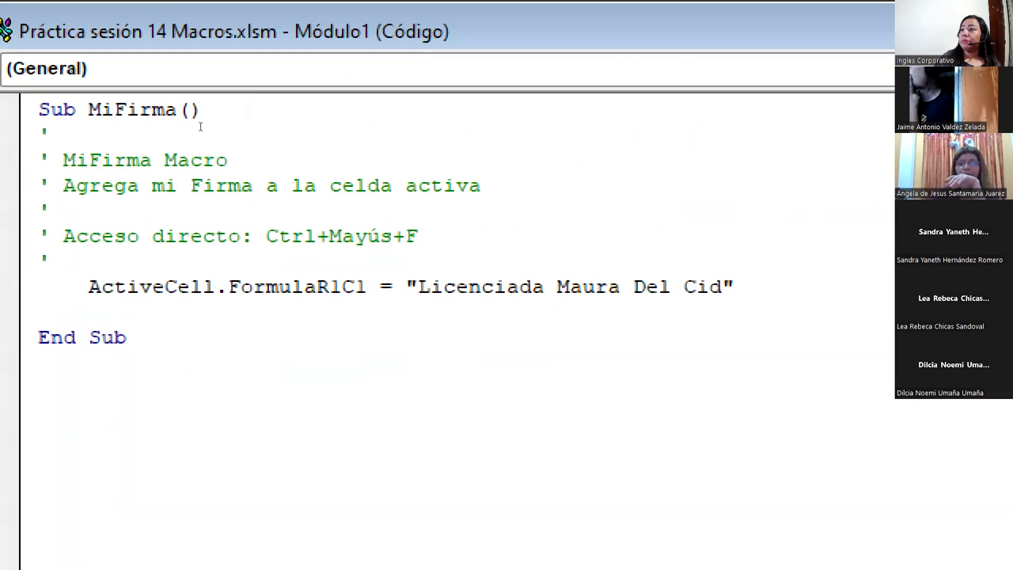
key(ctrl+Home)
key(shift+Right)
key(shift+Right)
key(shift+Right)
key(shift+Right)
key(shift+Right)
key(shift+Right)
key(shift+Right)
key(shift+Right)
key(shift+Right)
key(shift+Right)
key(shift+Right)
key(shift+Right)
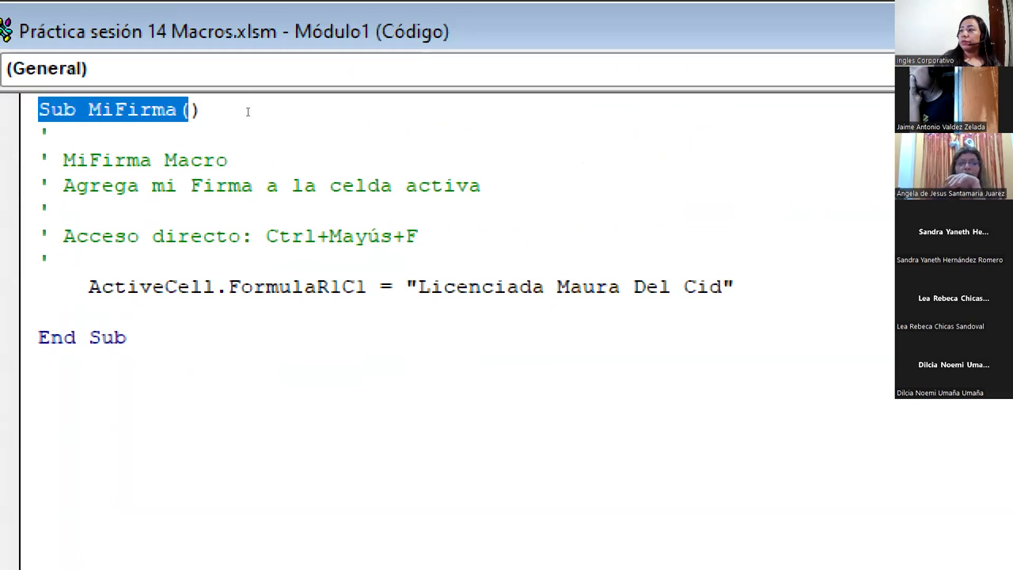
key(shift+Right)
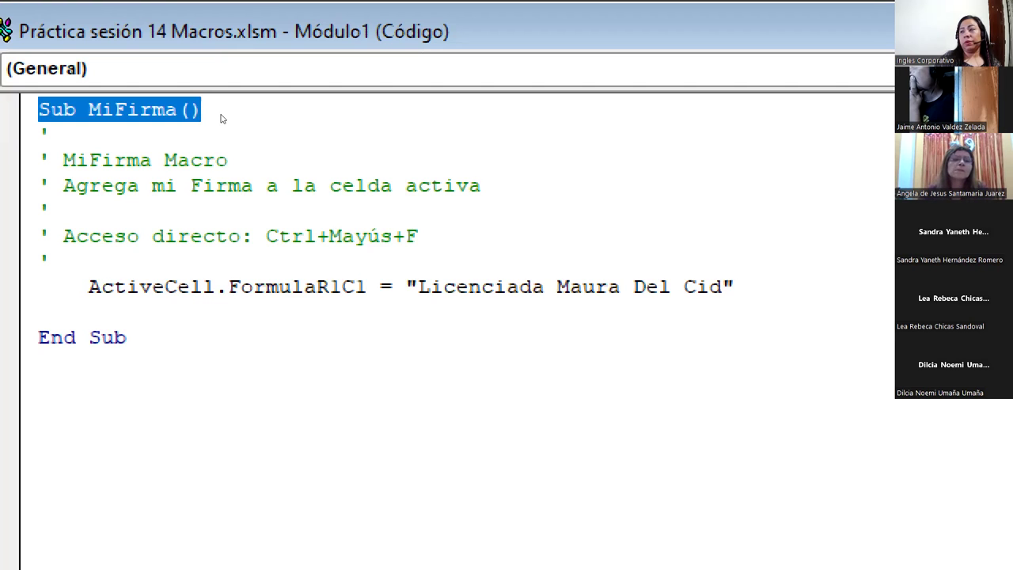
Step: Examine the comment lines holding the macro's name and its description, highlighting each in turn
drag(62, 159, 227, 160)
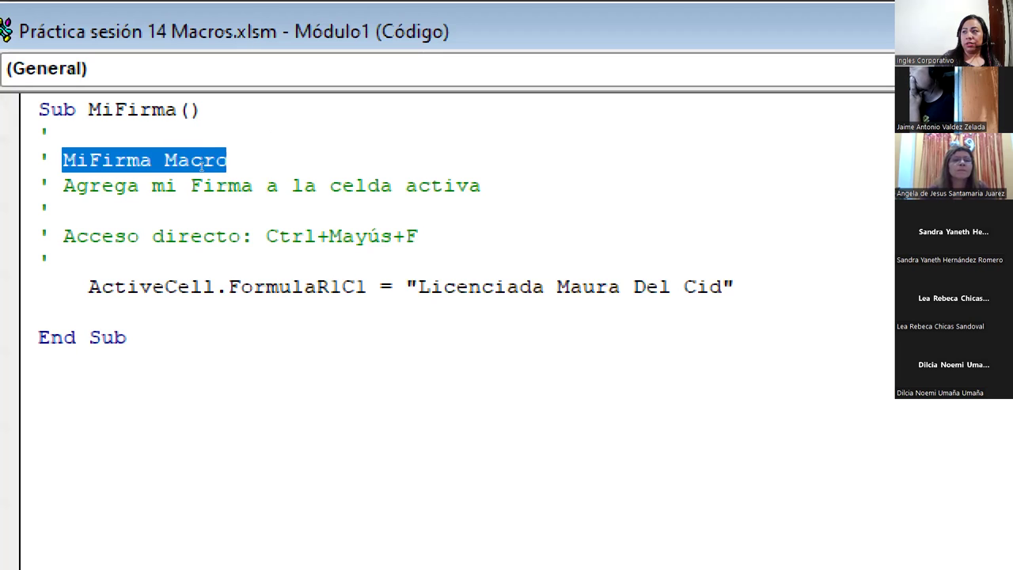
key(Down)
key(Down)
key(Down)
key(Down)
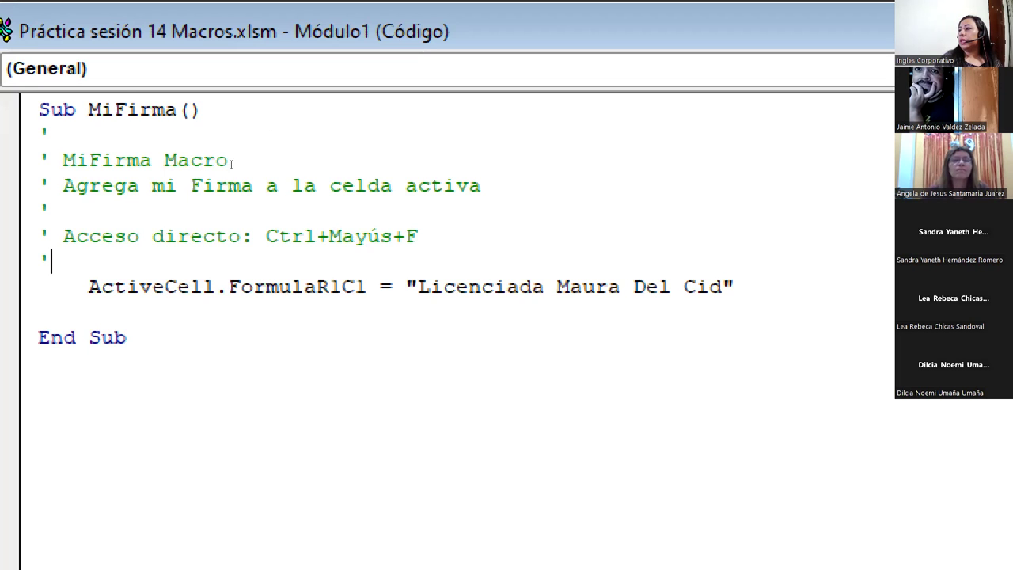
key(Up)
key(Up)
key(Up)
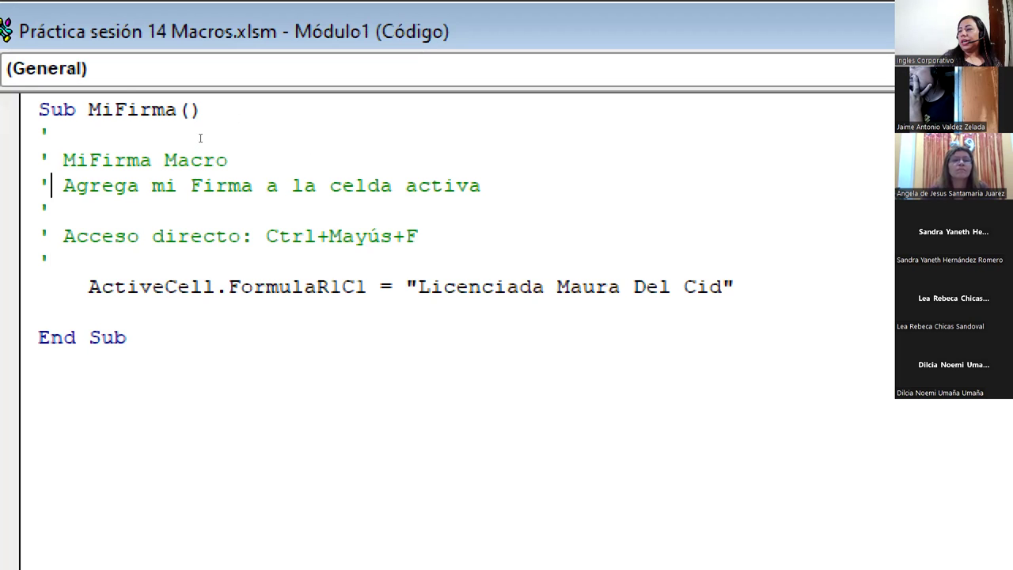
key(shift+Left)
key(shift+Left)
key(shift+Left)
key(shift+Right)
key(shift+Right)
key(shift+Right)
key(shift+End)
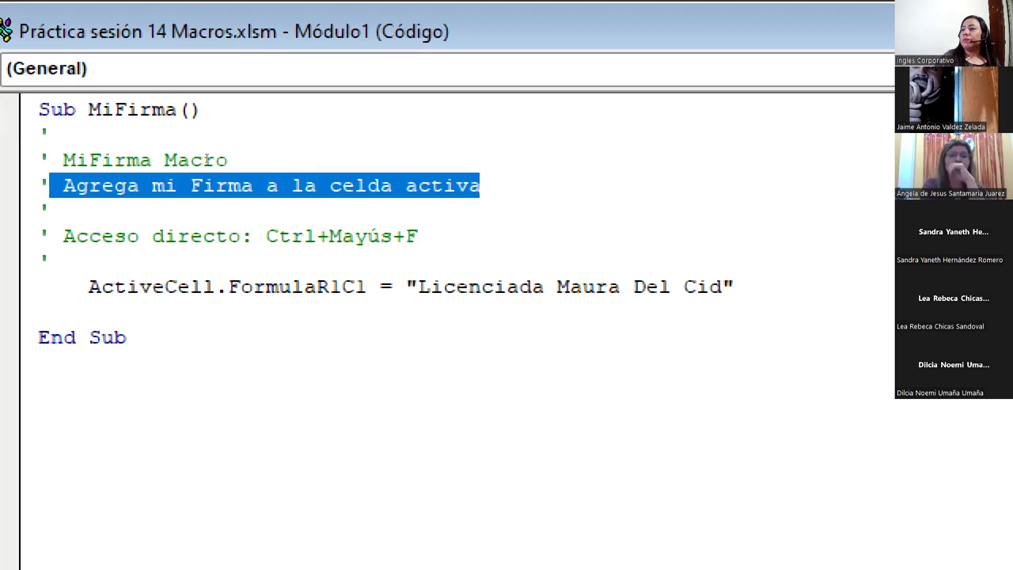
Step: Examine the comment line that documents the macro's keyboard shortcut, highlighting its text
key(Down)
key(Down)
key(shift+Right)
key(shift+Right)
key(shift+Right)
key(shift+Right)
key(shift+Right)
key(shift+Right)
key(shift+Right)
key(shift+Right)
key(shift+Right)
key(shift+Right)
key(shift+Right)
key(shift+Right)
key(shift+Right)
key(shift+Right)
key(shift+Right)
key(shift+Right)
key(shift+Right)
key(shift+Right)
key(shift+Right)
key(shift+Right)
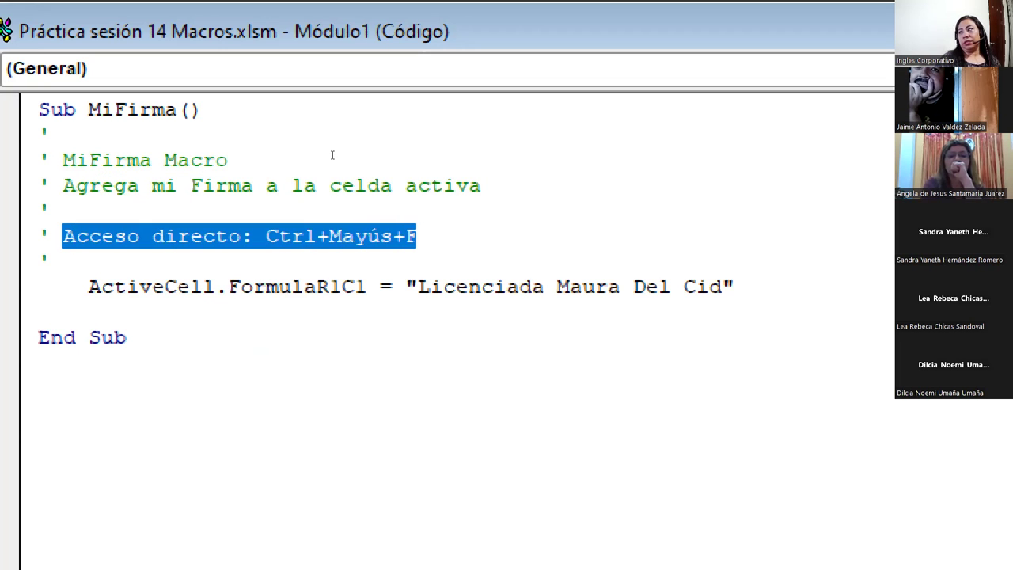
key(Right)
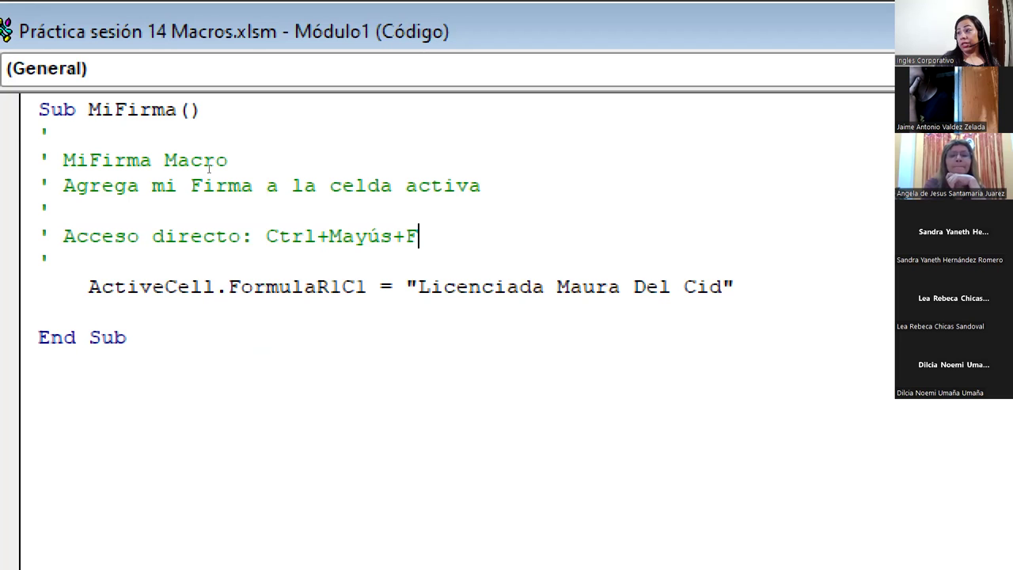
Step: Examine the ActiveCell object and the FormulaR1C1 property in the signature line, highlighting each part separately
key(Down)
key(Down)
key(shift+Right)
key(shift+Right)
key(shift+Right)
key(shift+Right)
key(shift+Right)
key(shift+Right)
key(shift+Right)
key(shift+Right)
key(shift+Right)
key(shift+Right)
key(shift+Right)
key(shift+Right)
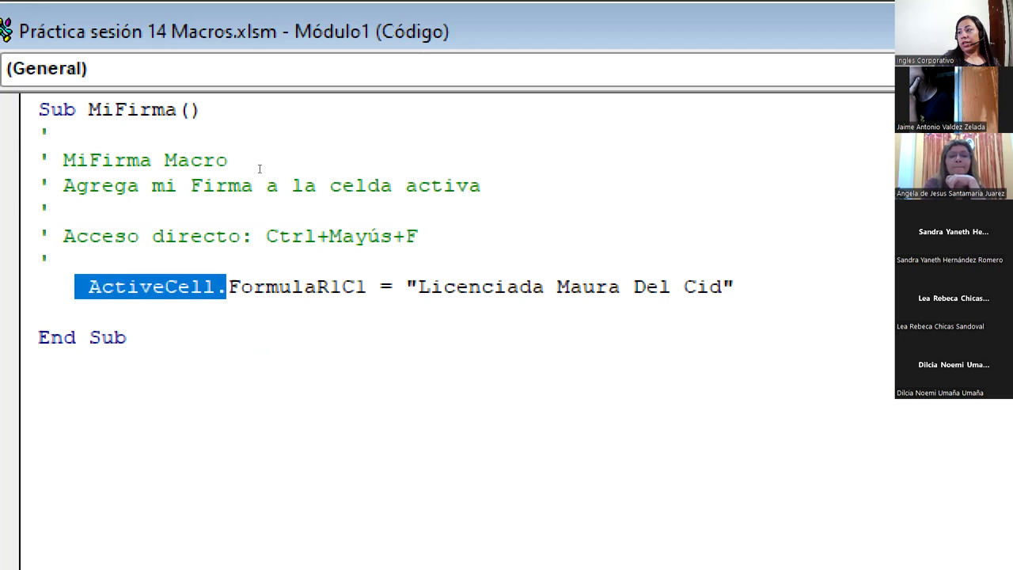
key(shift+Left)
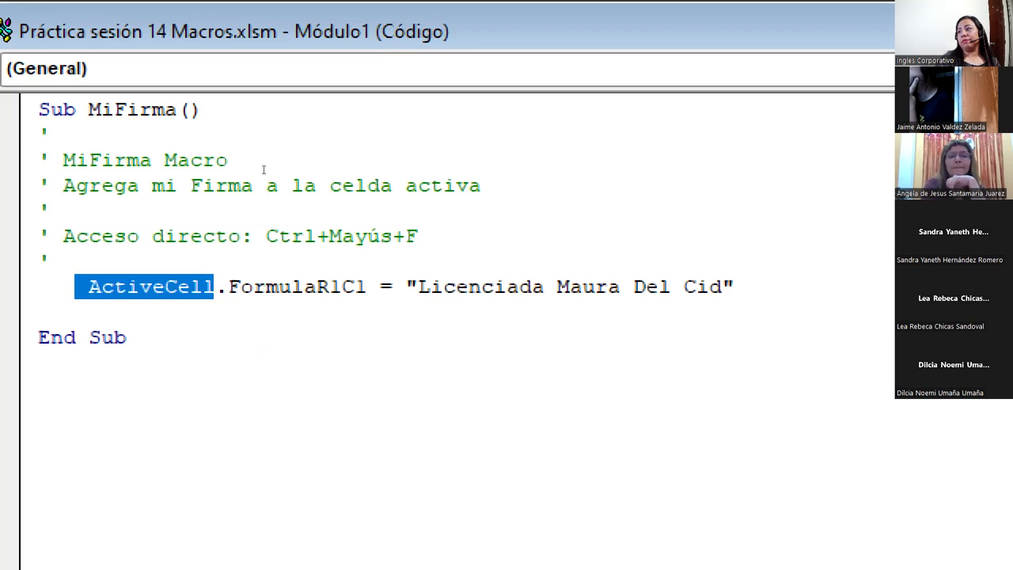
key(Right)
key(shift+Right)
key(shift+Right)
key(shift+Right)
key(shift+Right)
key(shift+Right)
key(shift+Right)
key(shift+Right)
key(shift+Right)
key(shift+Right)
key(shift+Right)
key(shift+Right)
key(shift+Right)
key(shift+Right)
key(shift+Left)
key(shift+Left)
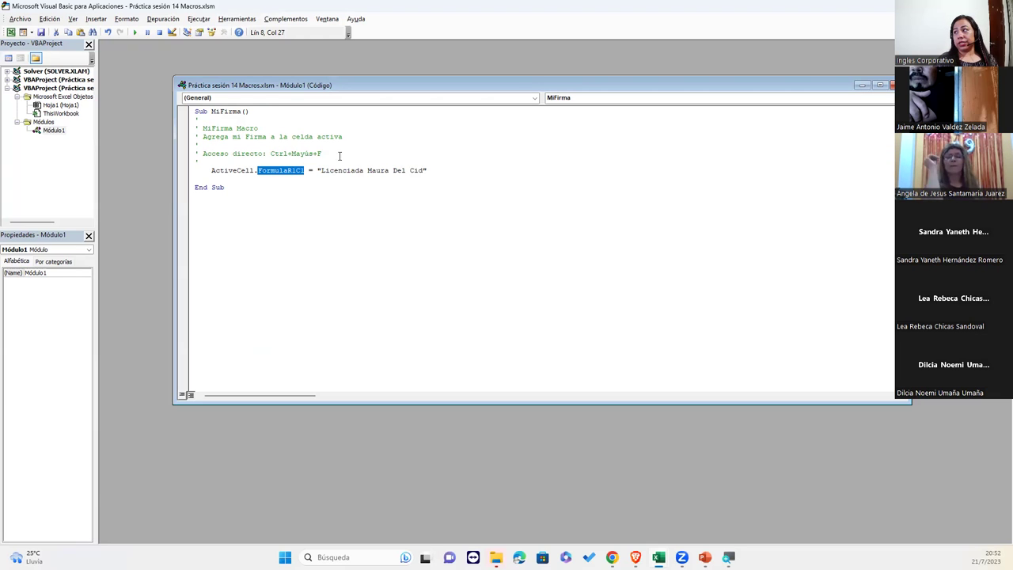
Step: Edit the signature text in the MiFirma code, removing the title "Licenciada" and appending the signer's second surname
click(449, 168)
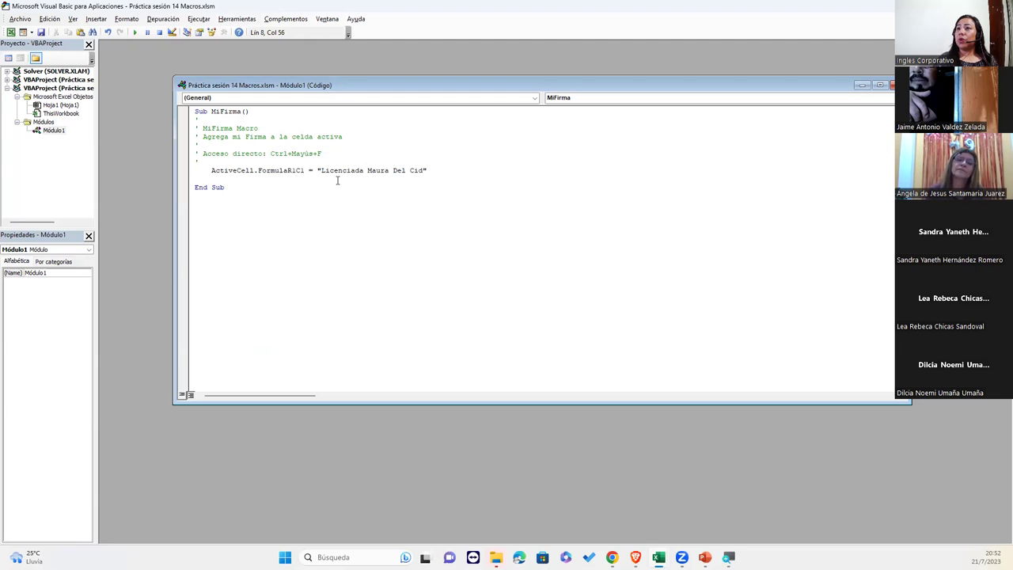
drag(321, 173, 365, 171)
key(Delete)
key(Delete)
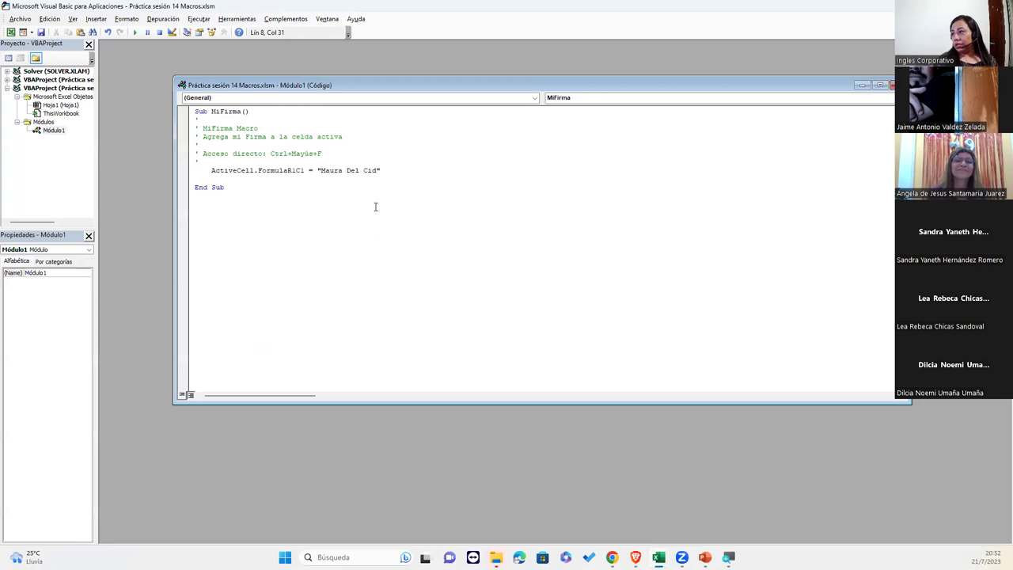
click(376, 173)
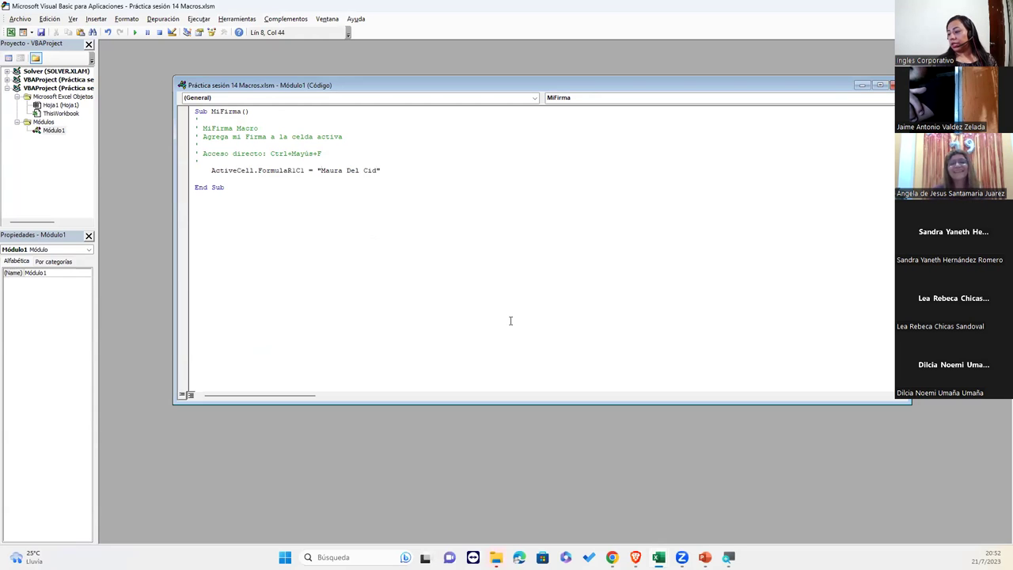
text(Maga)
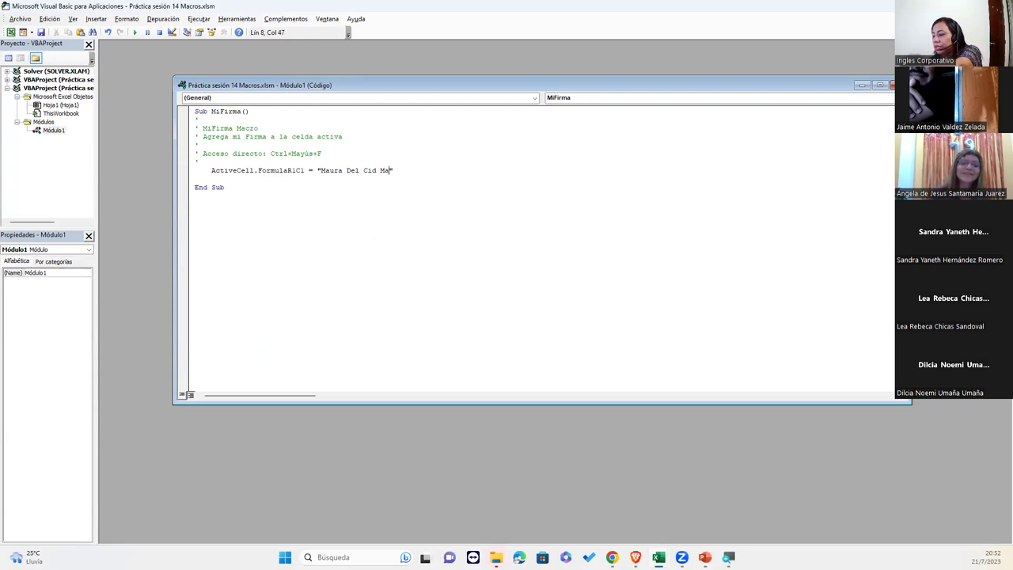
text(ña)
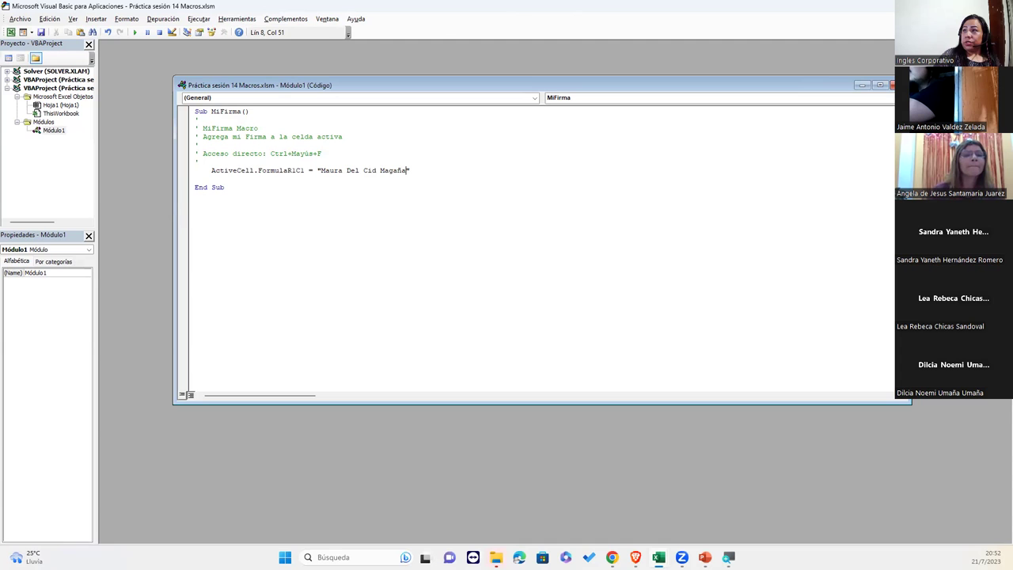
Step: Return to the worksheet and run the edited MiFirma macro in cells E4 and E7
key(alt+F11)
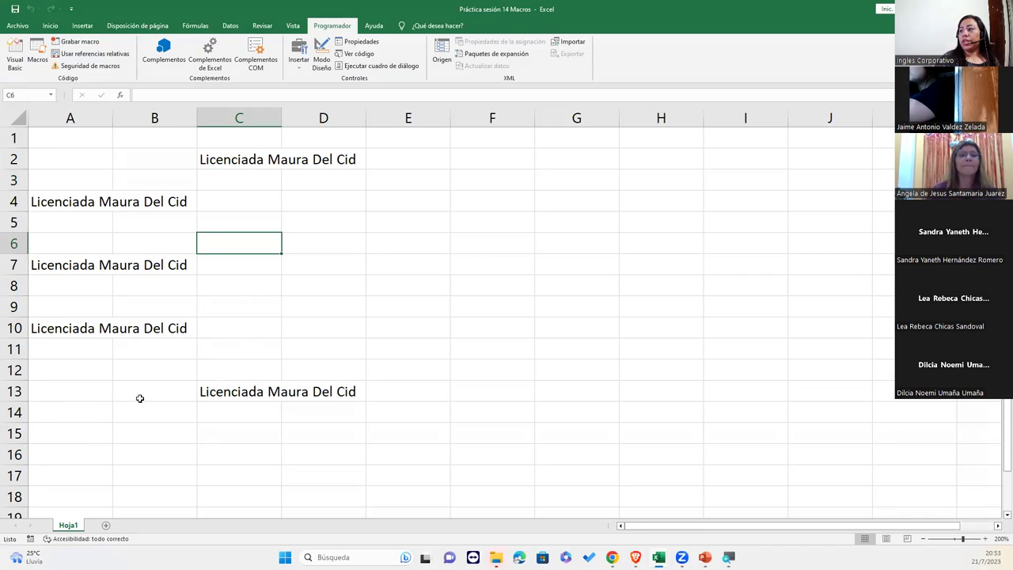
click(406, 206)
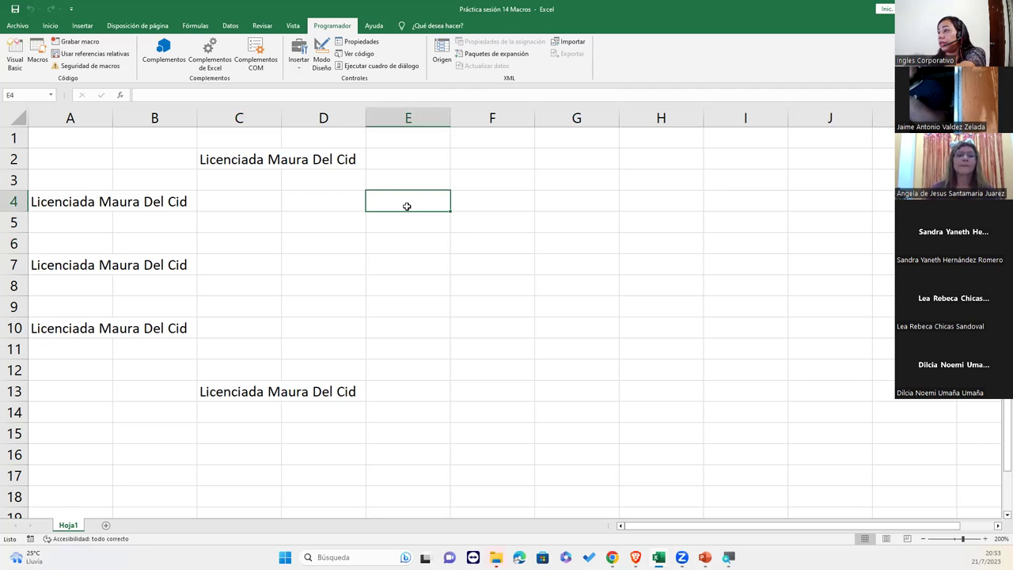
key(ctrl+shift+m)
key(Down)
key(Down)
key(Down)
key(Down)
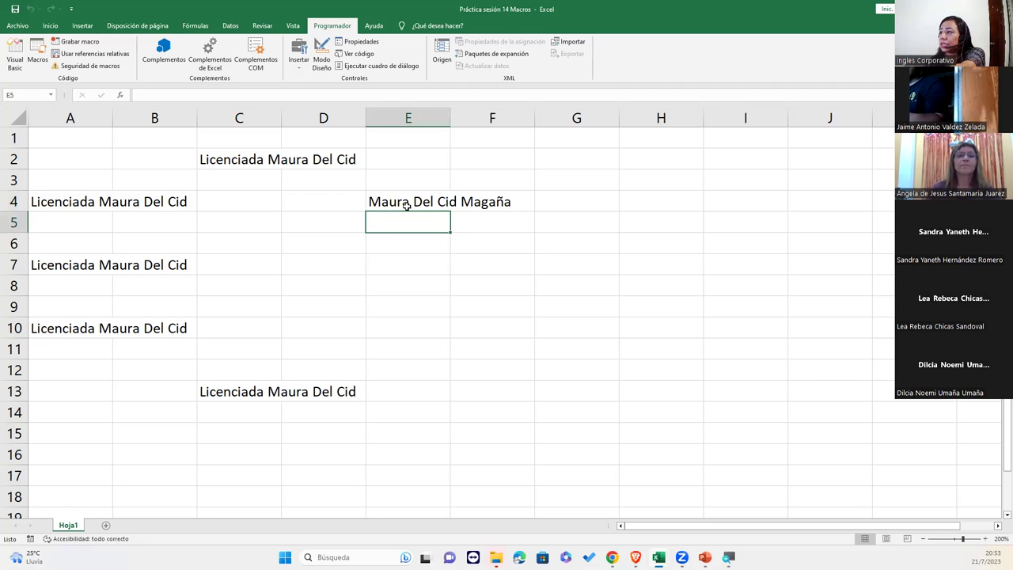
key(Up)
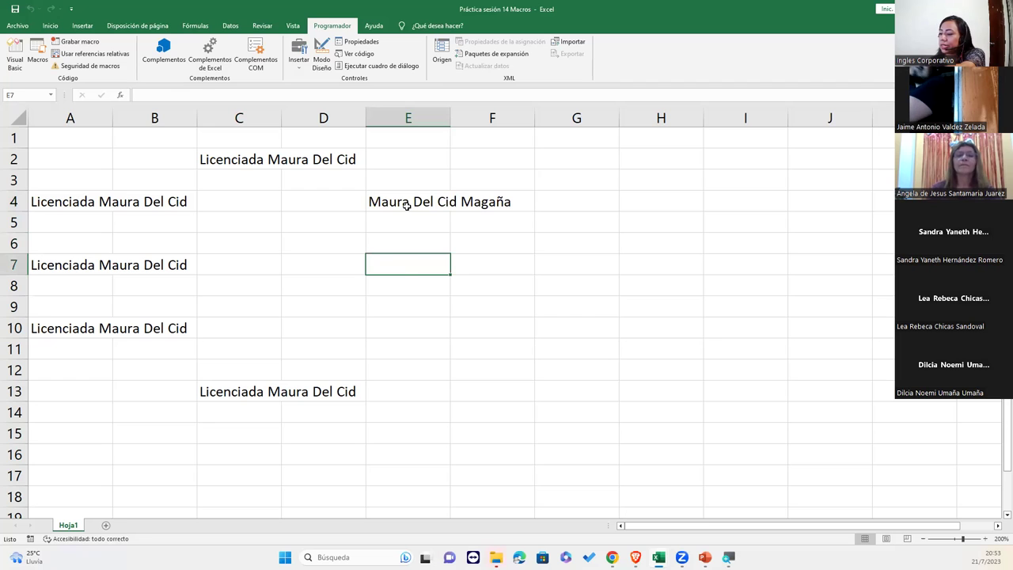
key(ctrl+shift+m)
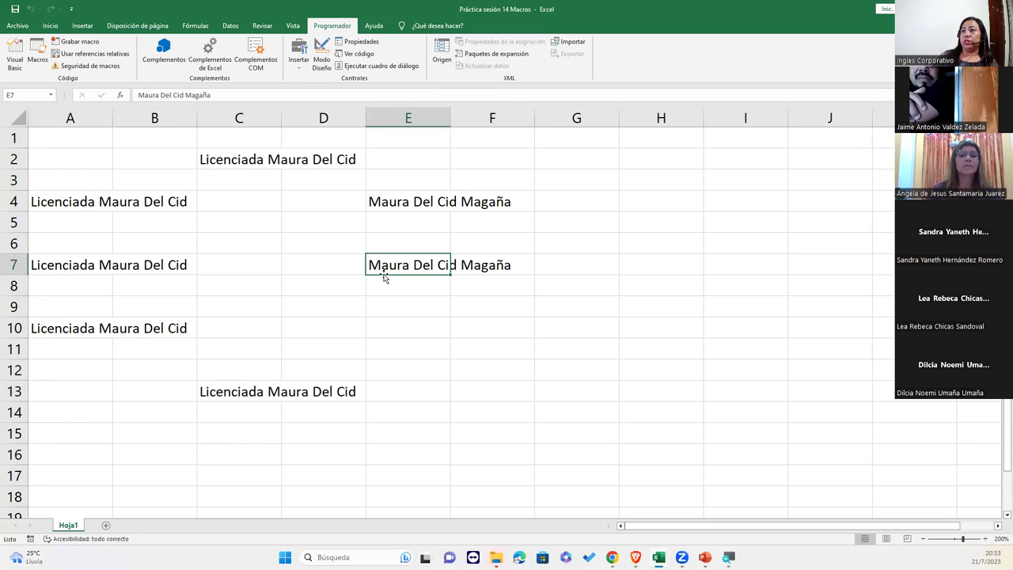
Step: Save the workbook Práctica sesión 14 Macros.xlsm from the Visual Basic editor and return to the worksheet
click(401, 325)
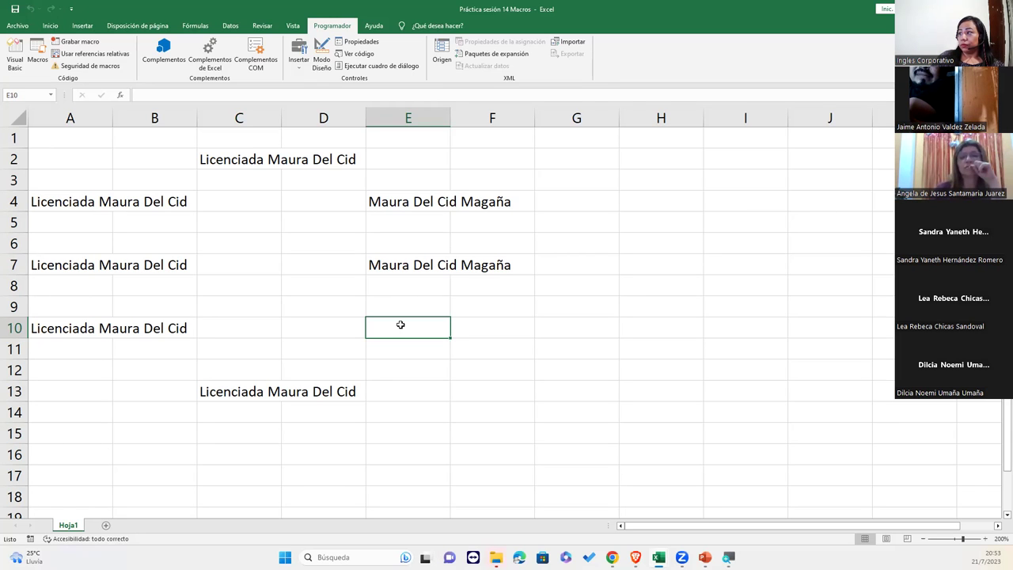
click(8, 59)
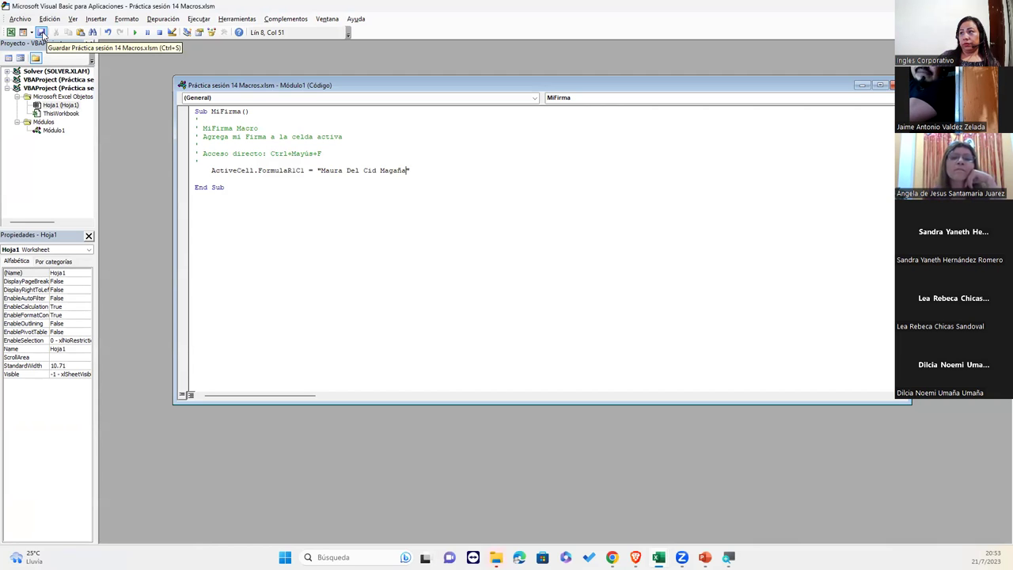
click(41, 32)
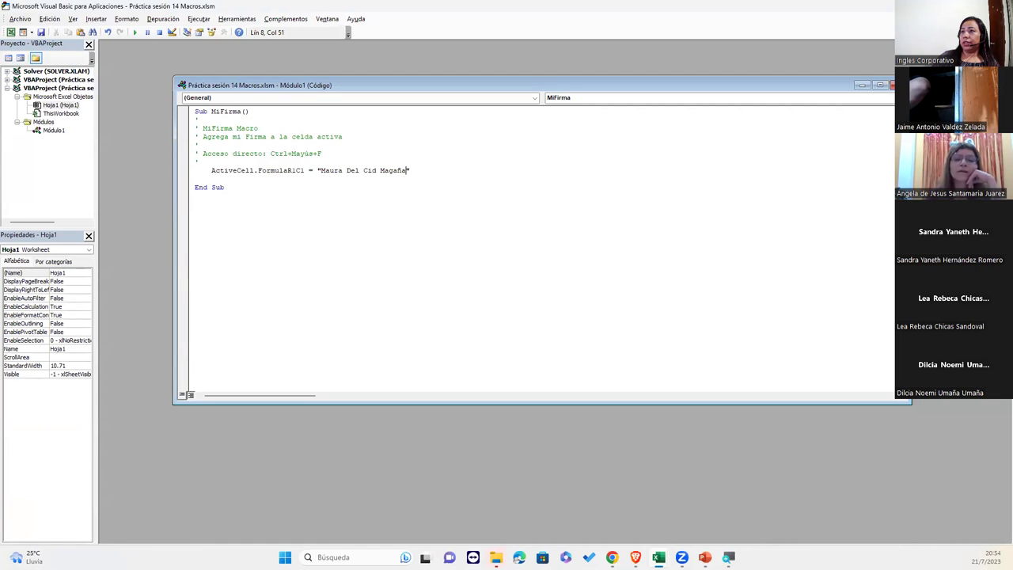
key(alt+F11)
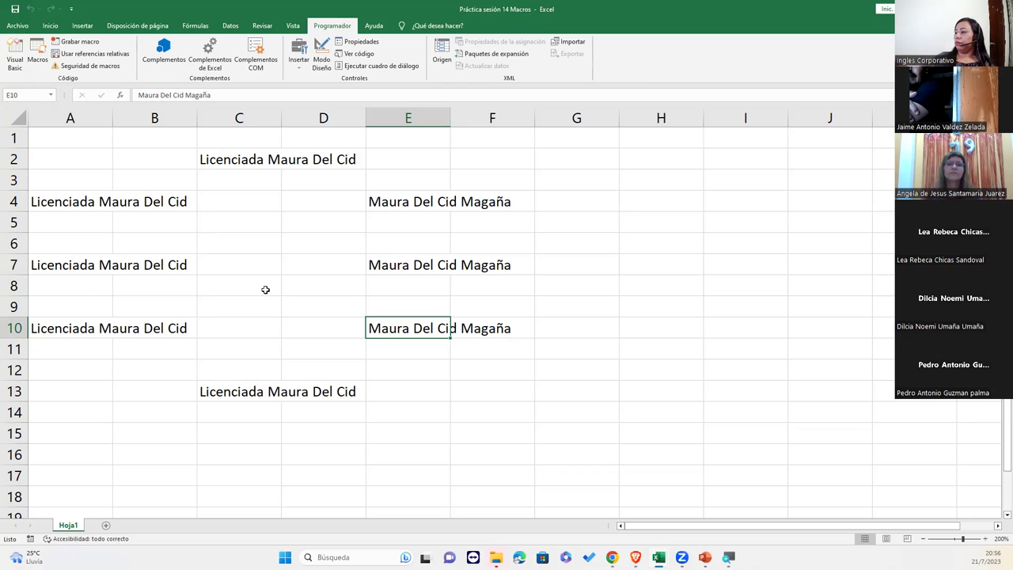
Step: Reopen the MiFirma code to examine its block of comment lines, and return to the worksheet at cell C7
click(20, 57)
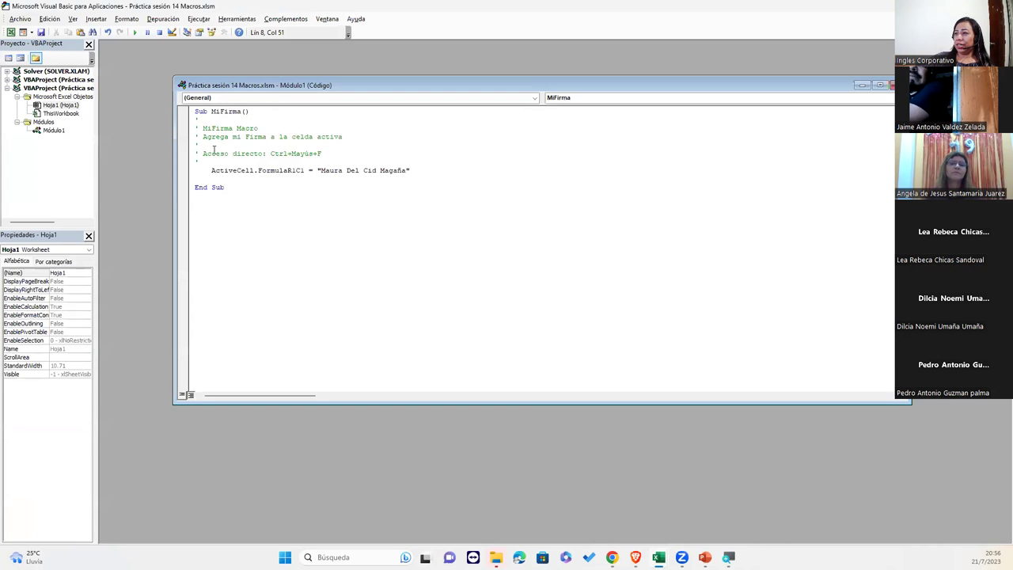
drag(205, 159, 194, 120)
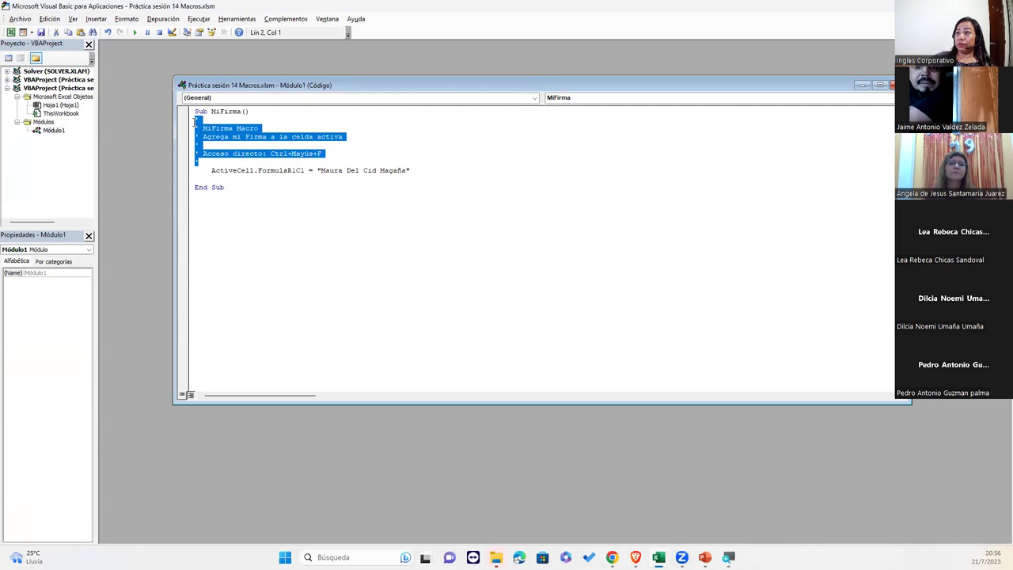
click(221, 197)
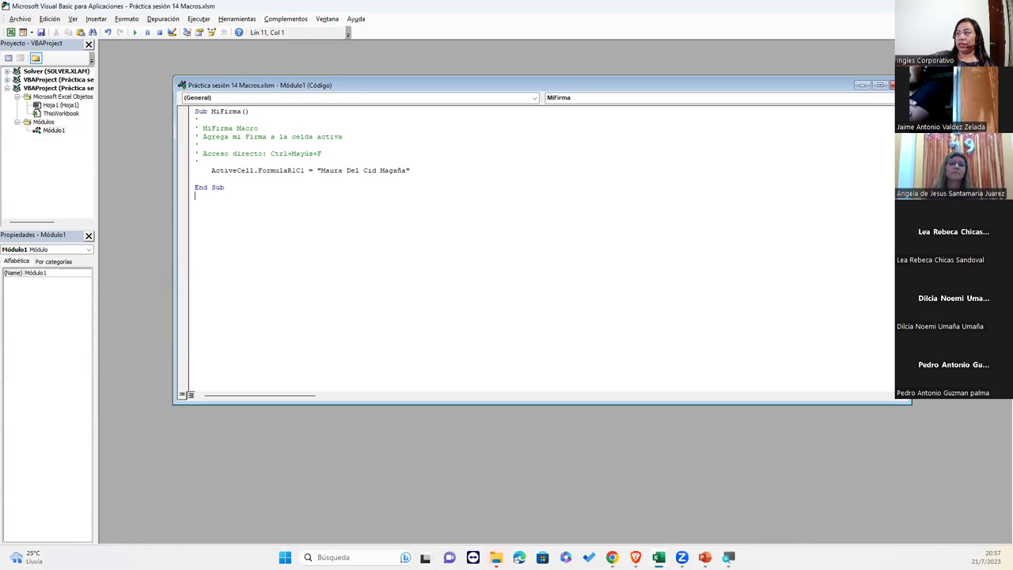
drag(343, 151, 196, 119)
click(195, 119)
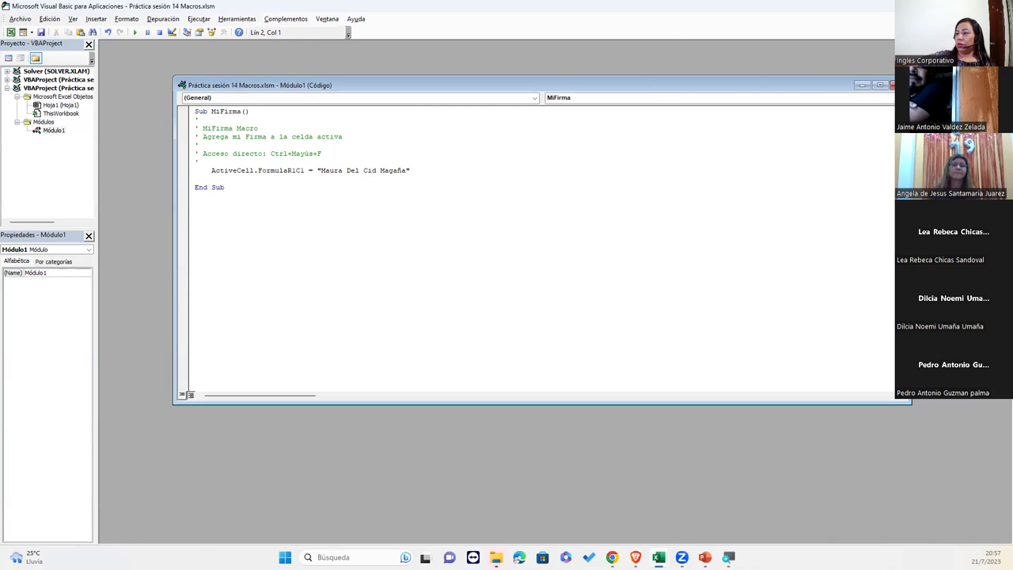
key(alt+F11)
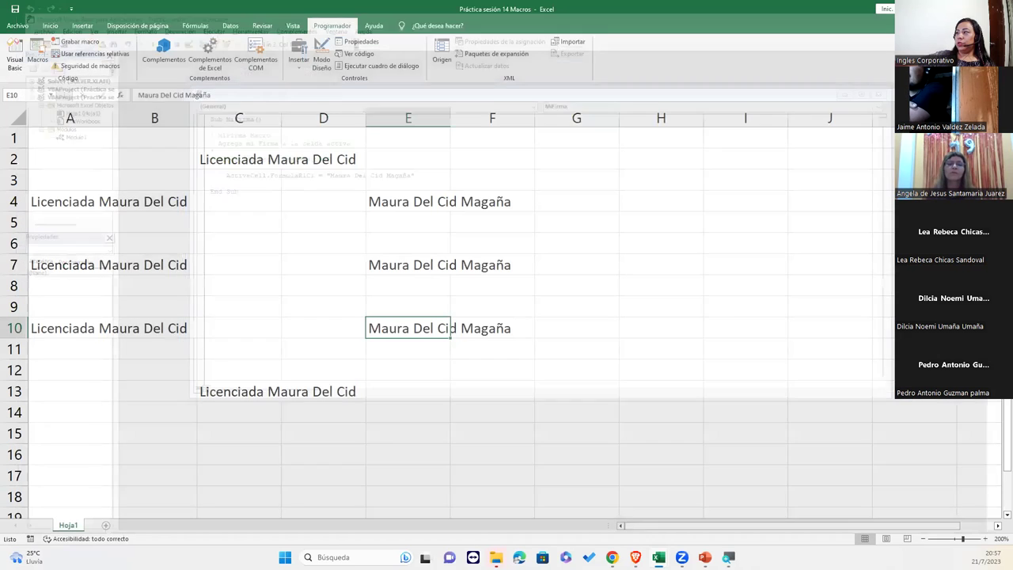
click(259, 257)
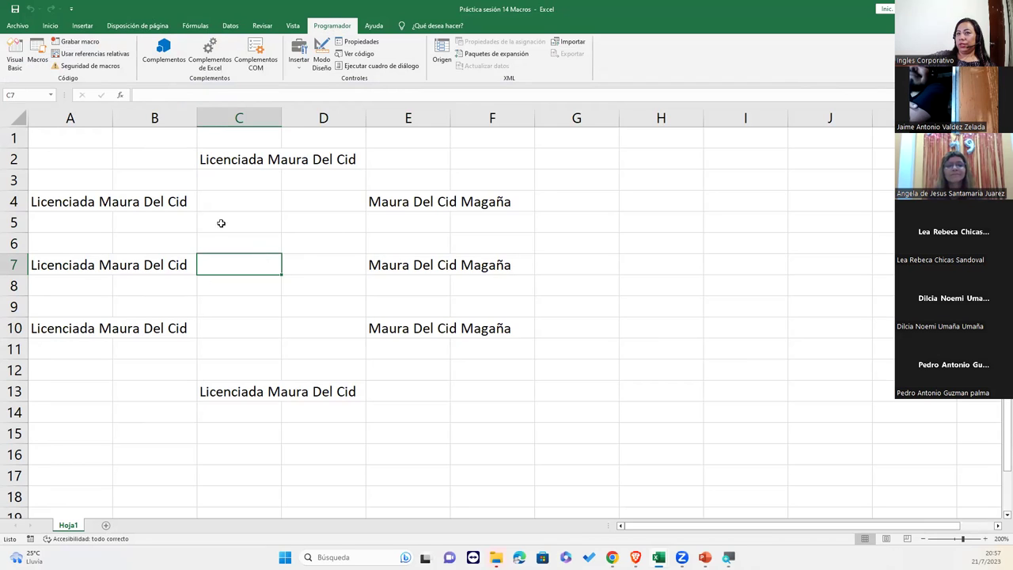
Step: Reopen the MiFirma code from the worksheet to review its comment and signature lines, and return to the worksheet
click(258, 312)
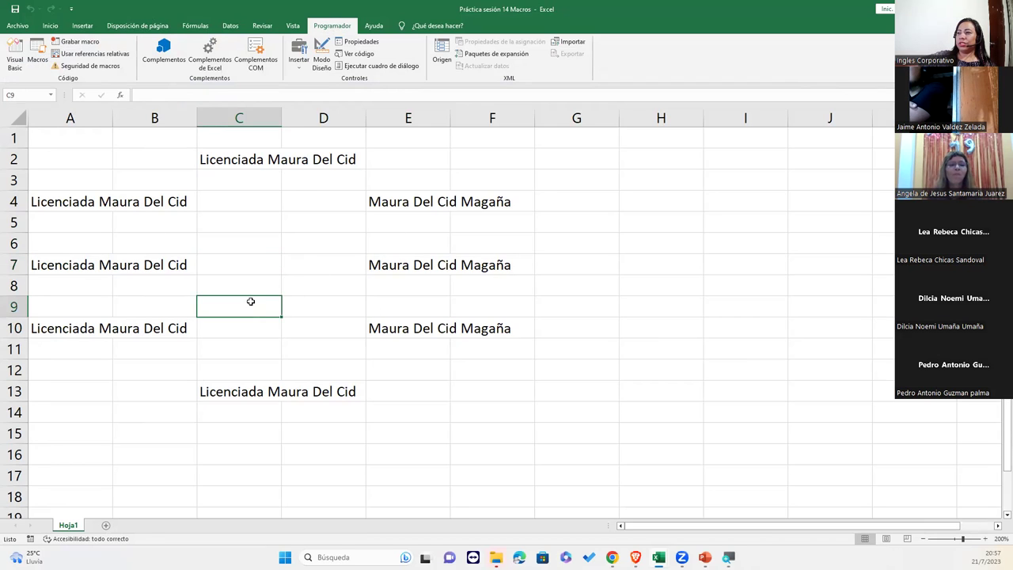
click(230, 258)
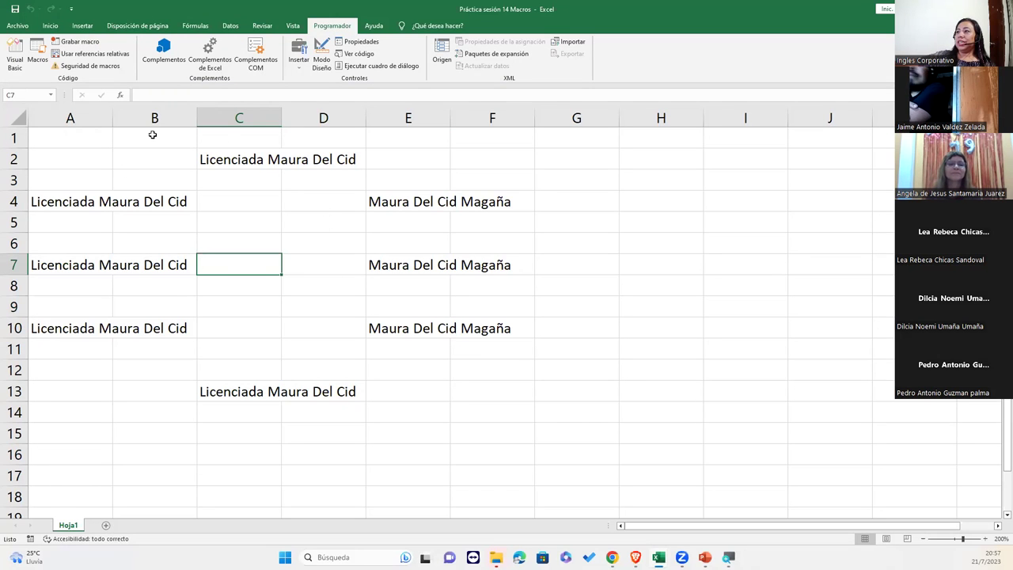
click(15, 55)
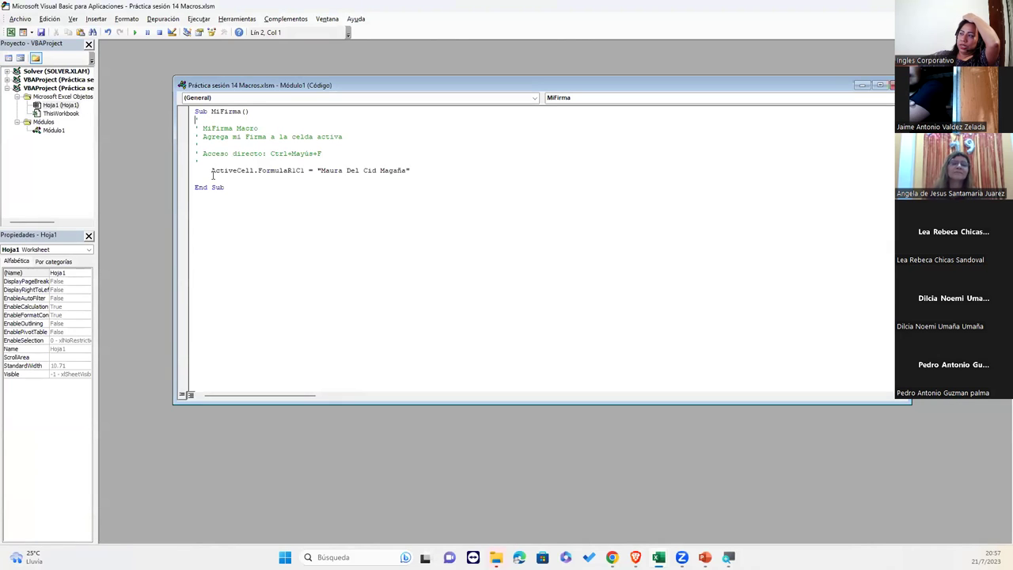
click(213, 175)
click(209, 163)
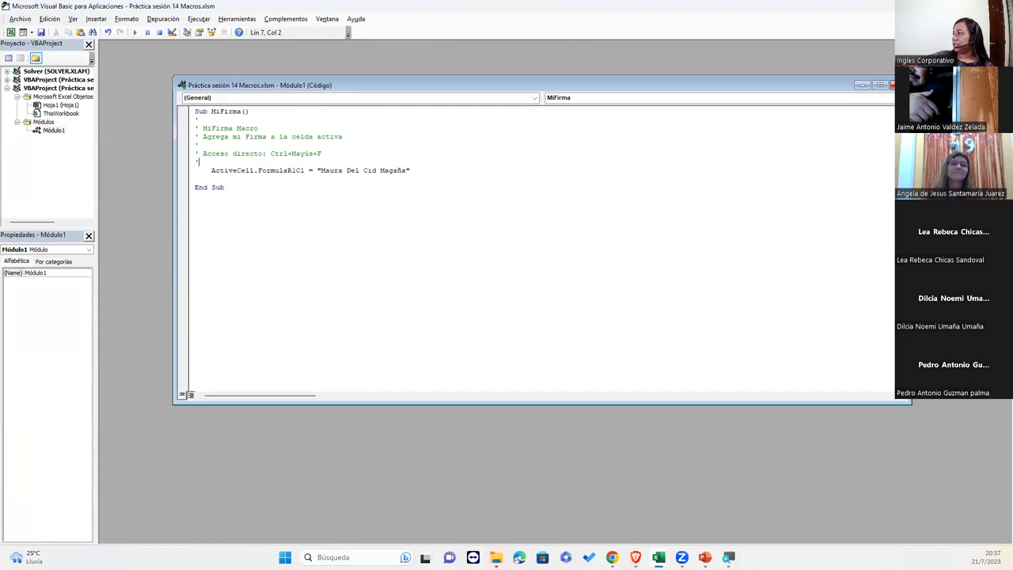
key(alt+F11)
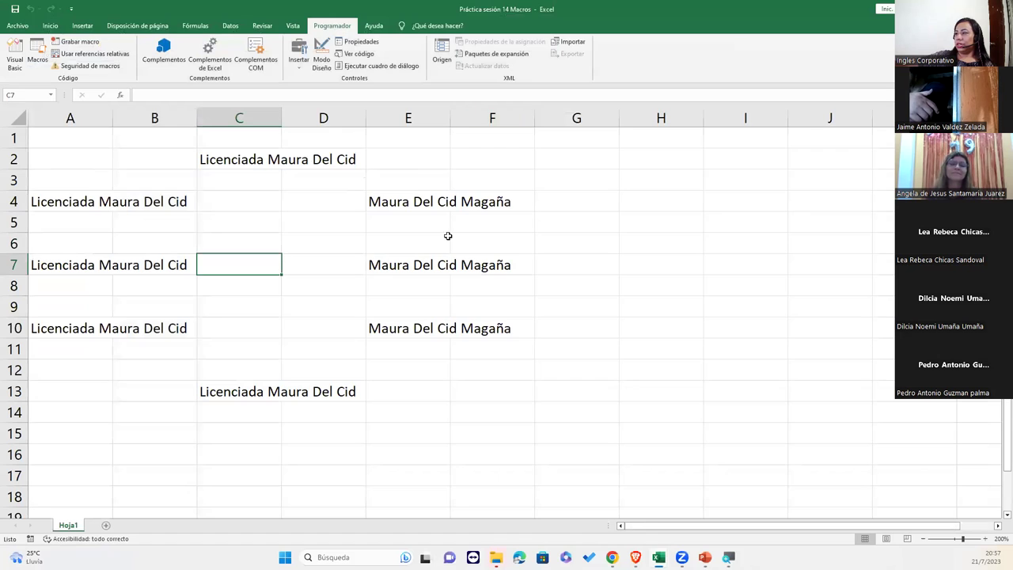
click(249, 220)
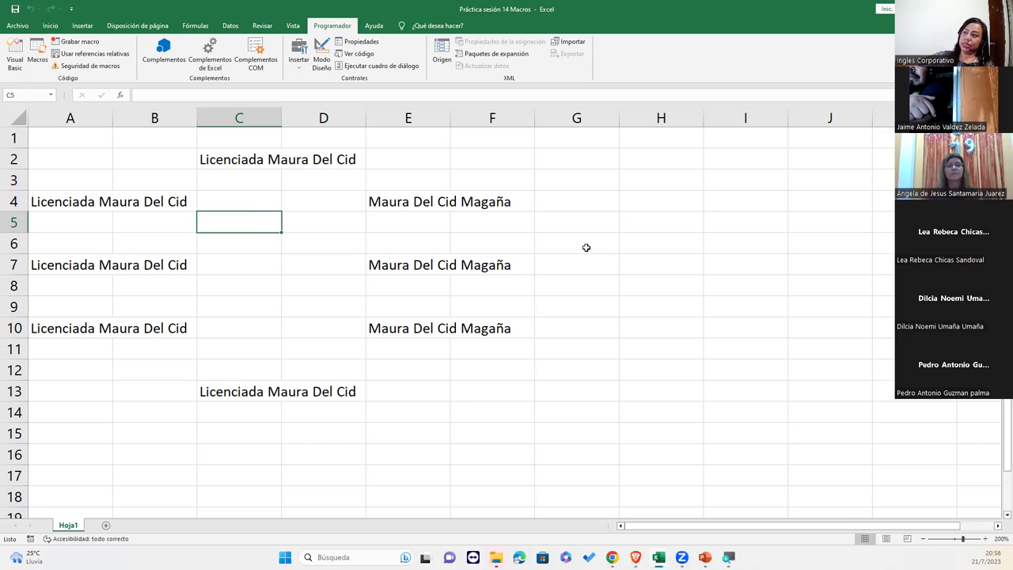
click(149, 396)
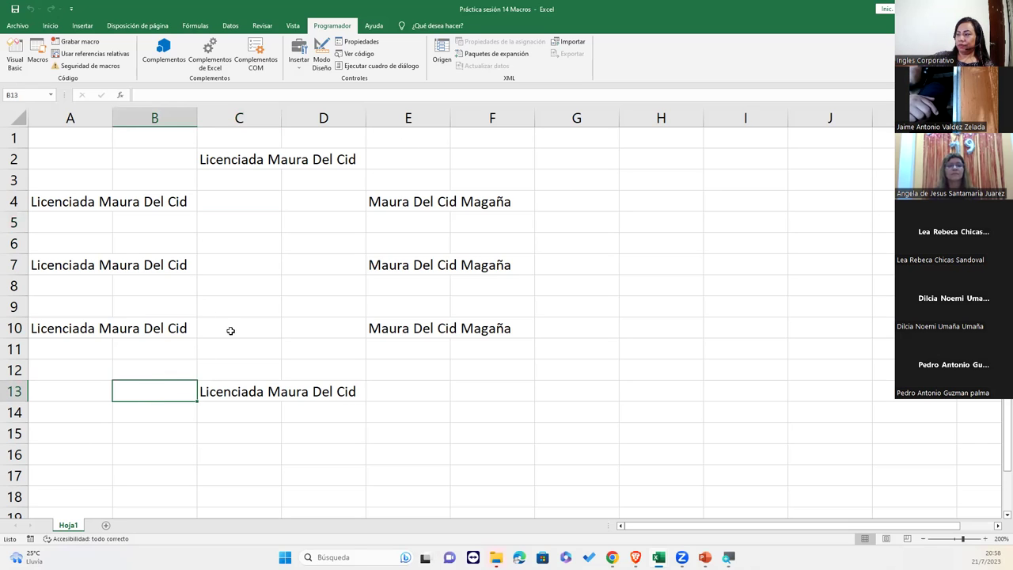
click(123, 165)
click(76, 156)
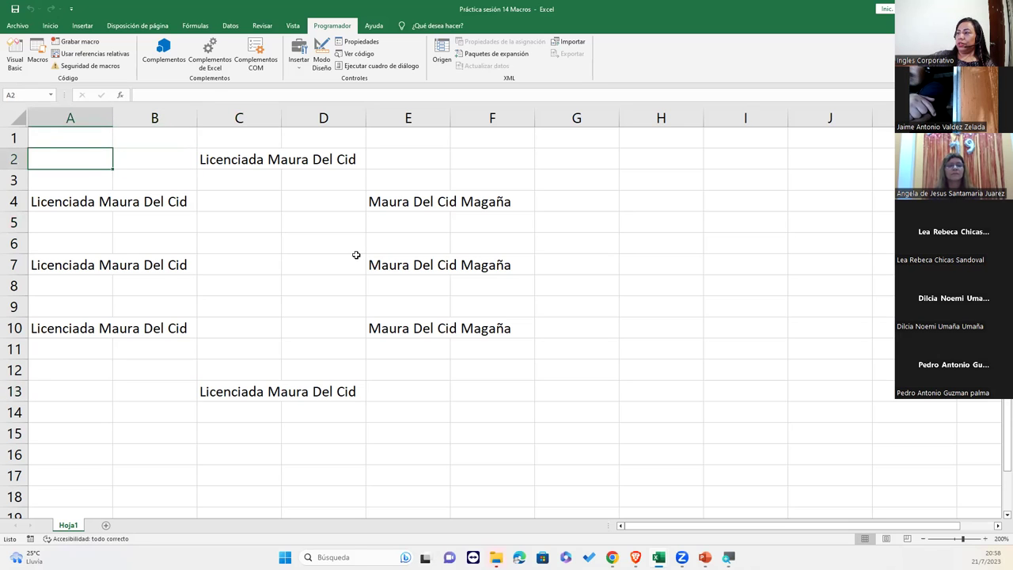
Step: Rearrange the signatures by moving C2 to A2, E4 to D2, A7 to A6 and A10 to A8
click(236, 161)
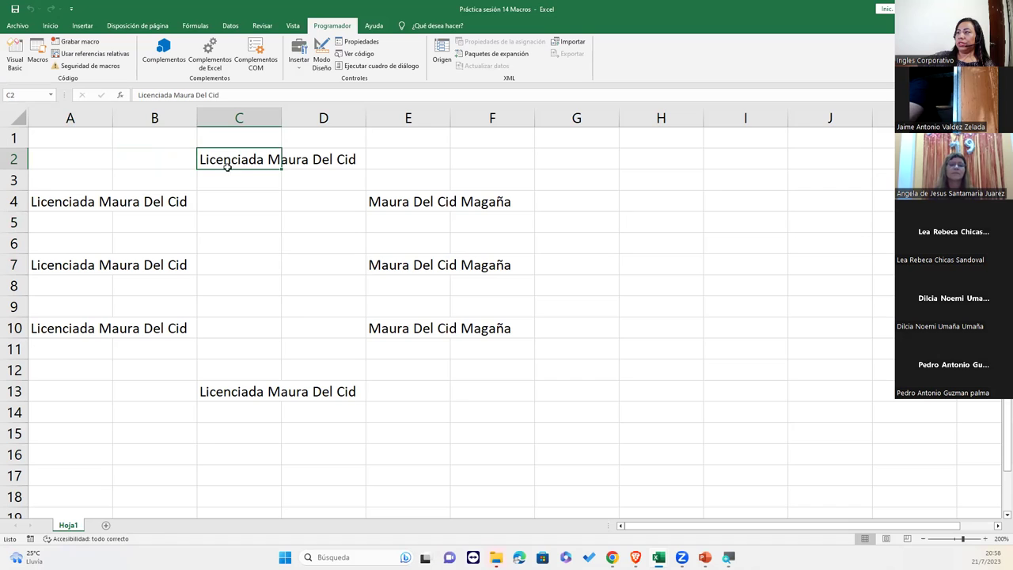
drag(229, 171, 91, 165)
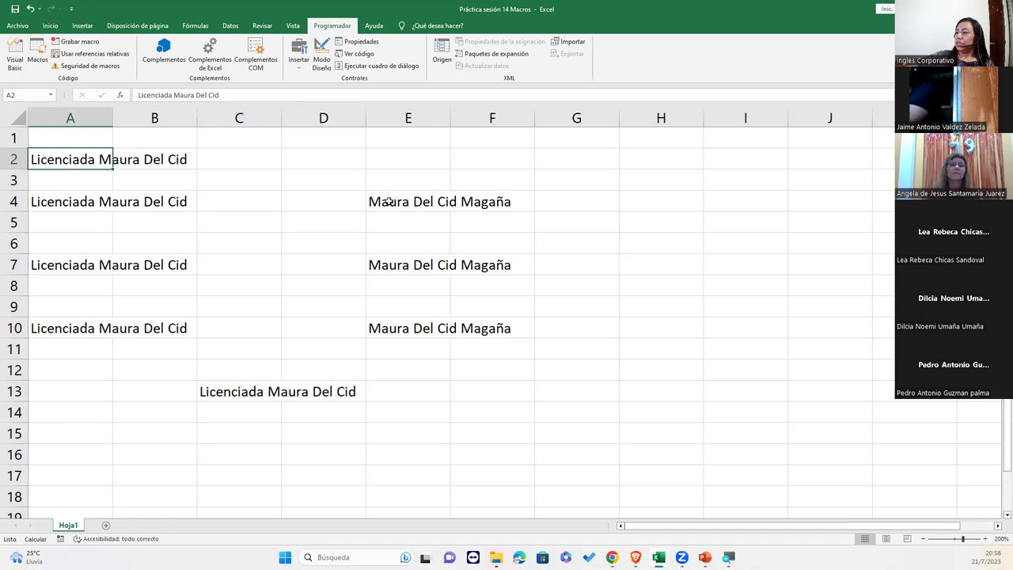
click(394, 205)
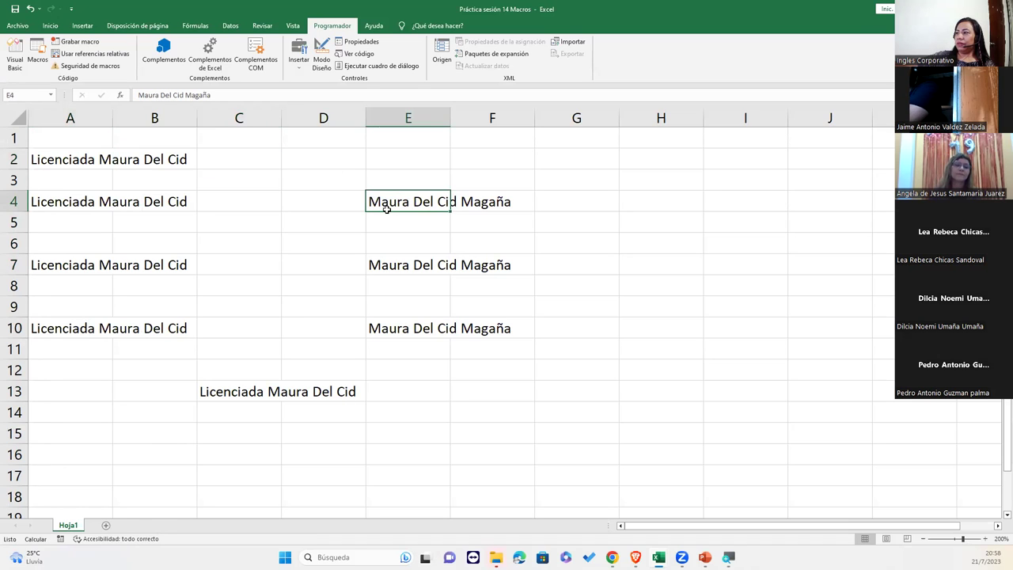
drag(389, 212, 295, 160)
drag(47, 262, 132, 251)
drag(83, 328, 124, 286)
Step: Delete the signature in cell C13 and clear the contents of the range D5:H13
click(255, 390)
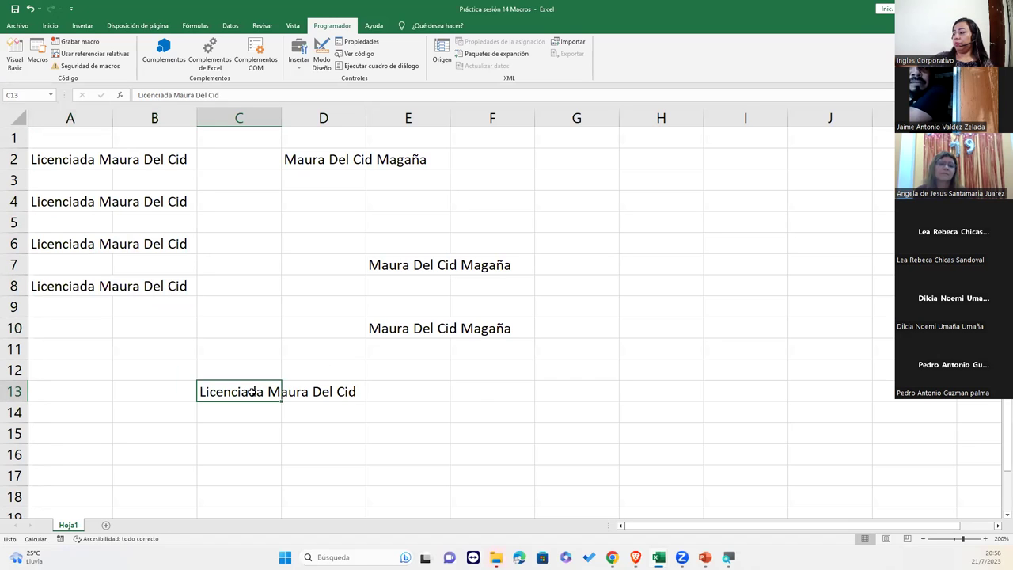
key(Delete)
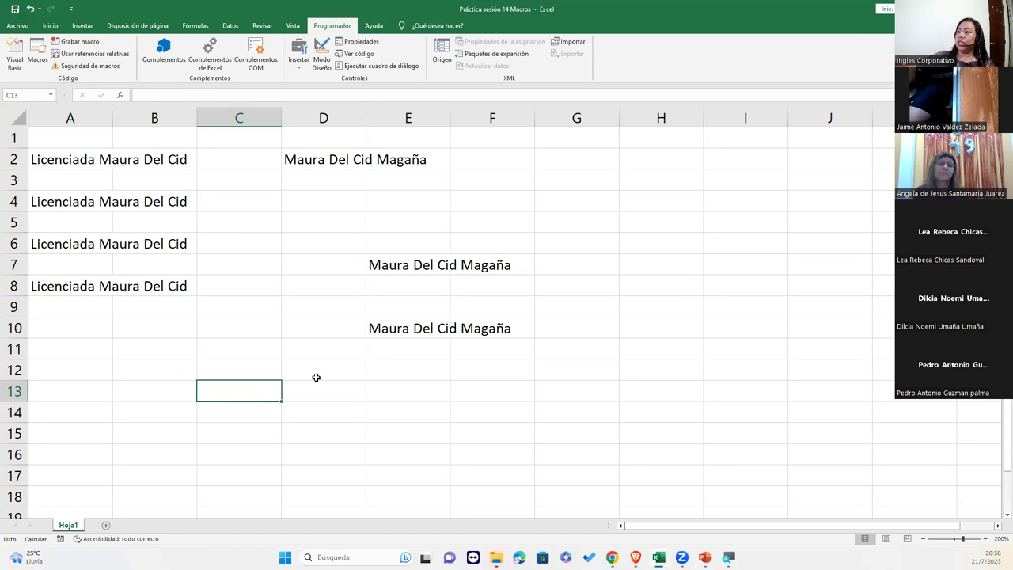
drag(354, 219, 689, 396)
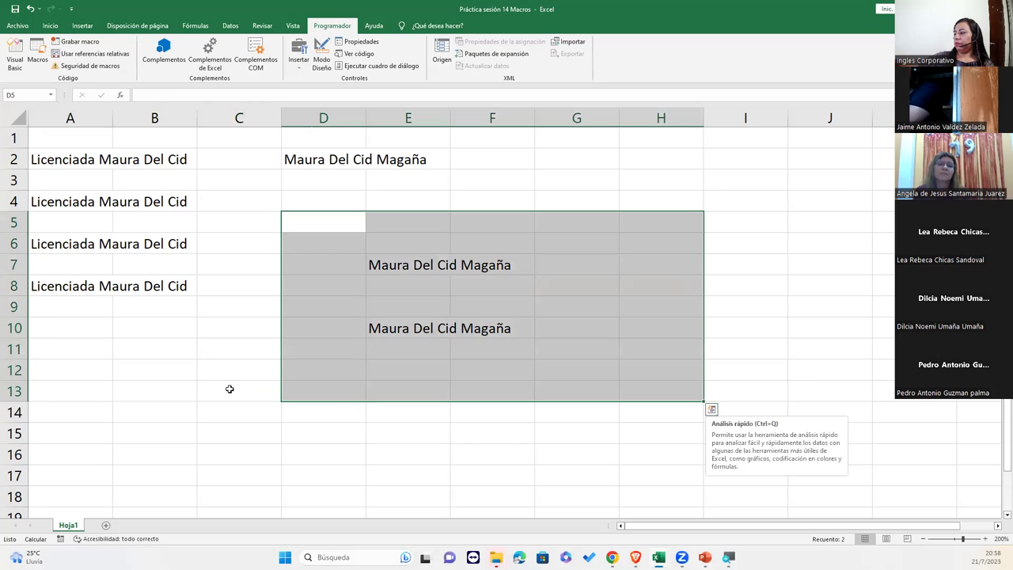
key(Delete)
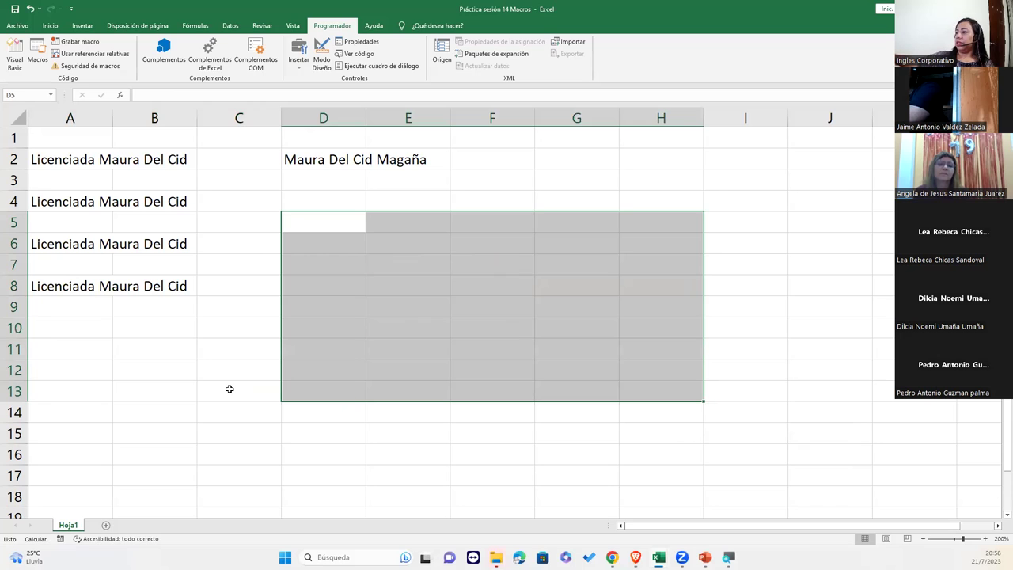
click(400, 241)
Step: Run the MiFirma macro in cells D4, D6 and D8 to add the edited signature below D2
click(295, 195)
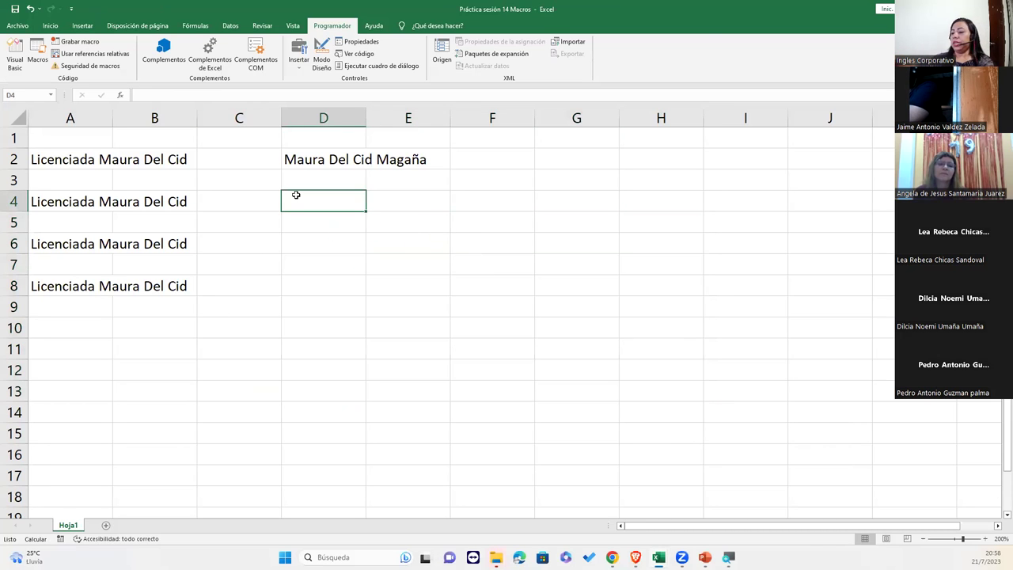
key(ctrl+m)
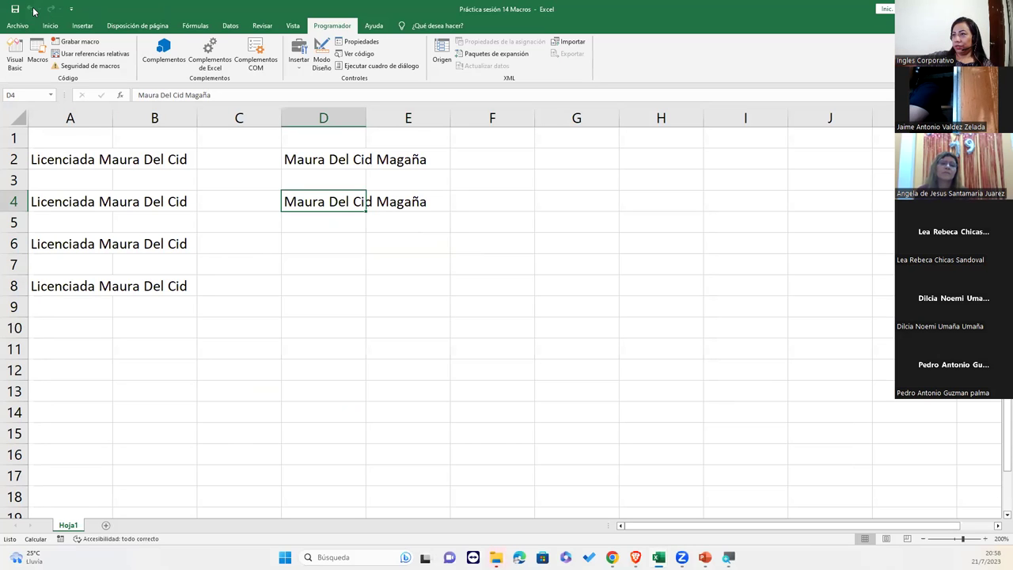
click(323, 238)
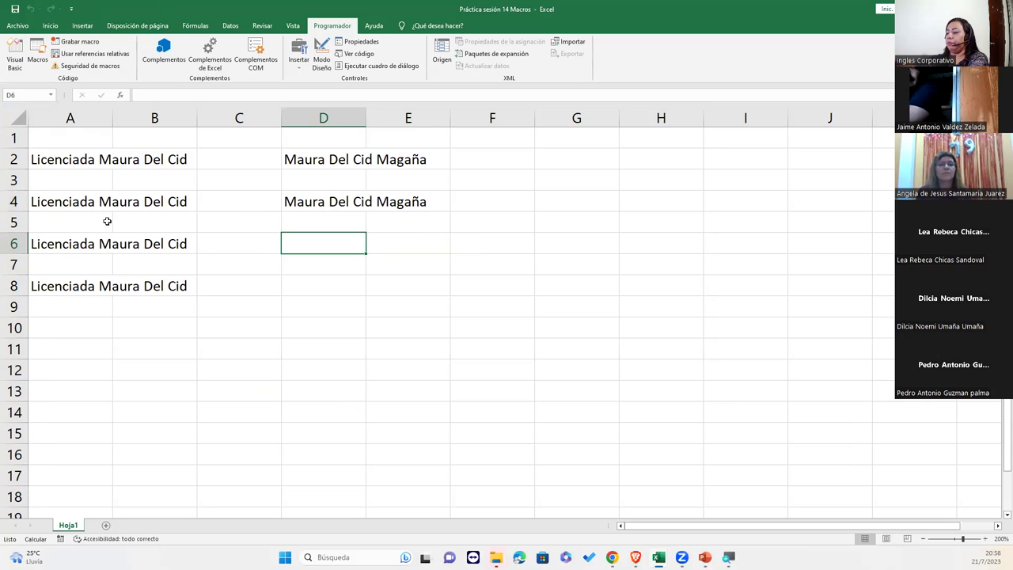
key(ctrl+shift+m)
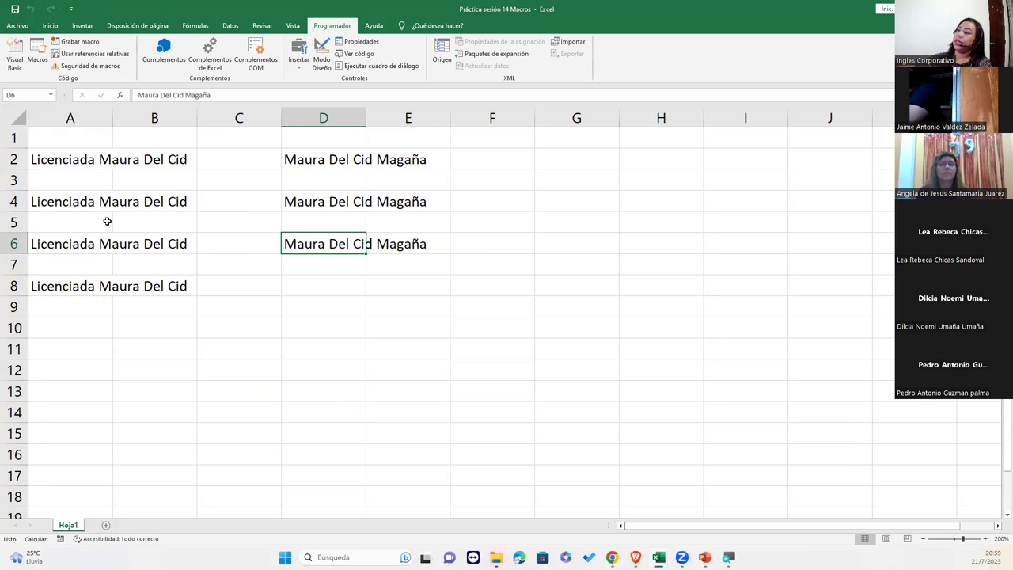
click(320, 292)
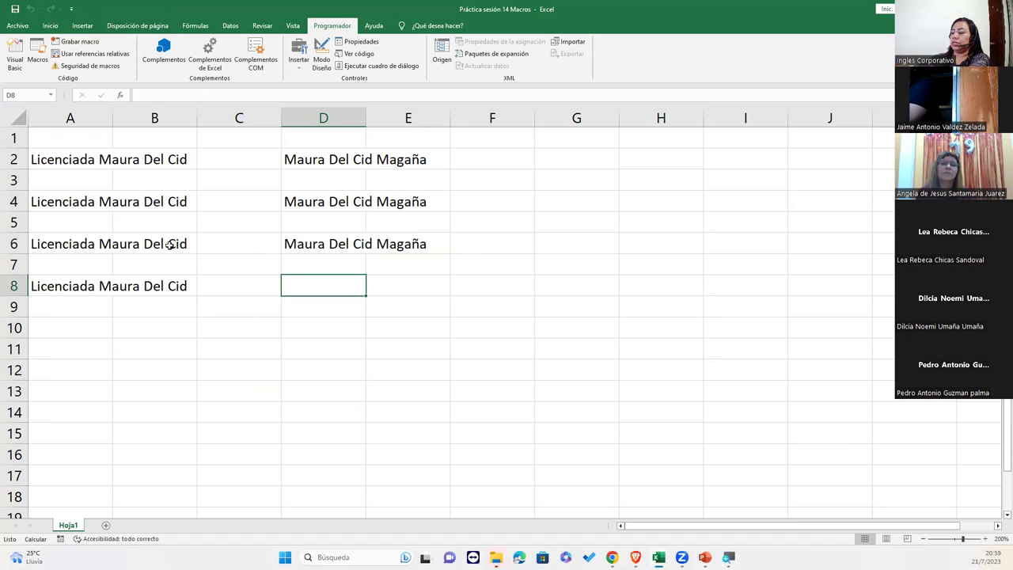
key(ctrl+shift+m)
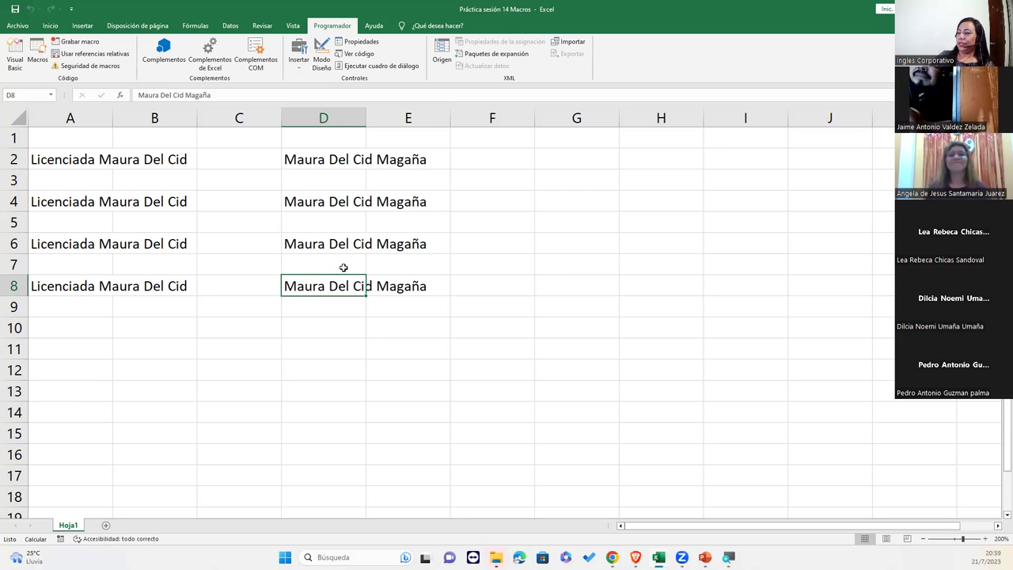
Step: Compare the signatures in column A with the text in the MiFirma code and return to the worksheet
click(95, 323)
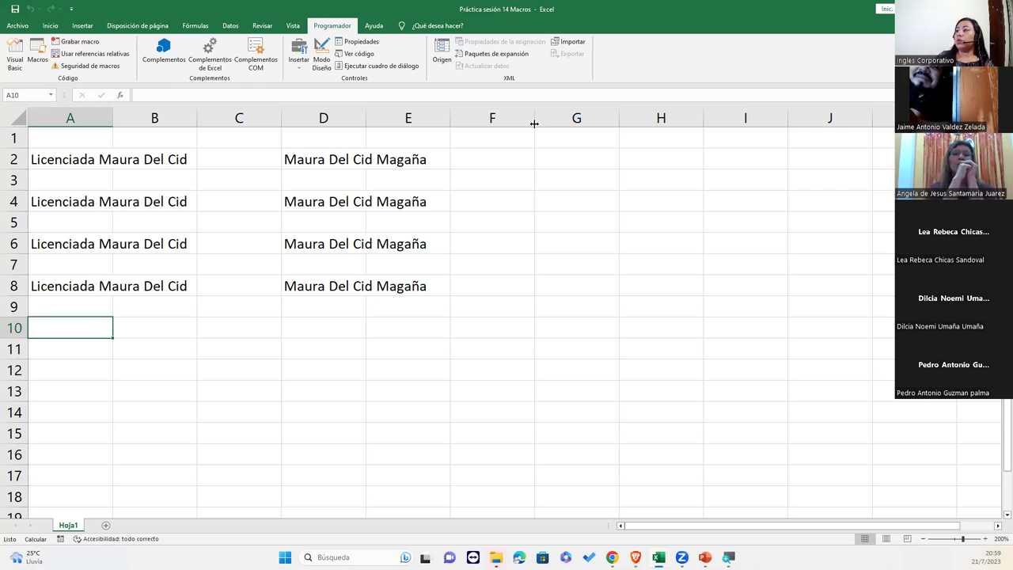
click(122, 137)
click(95, 159)
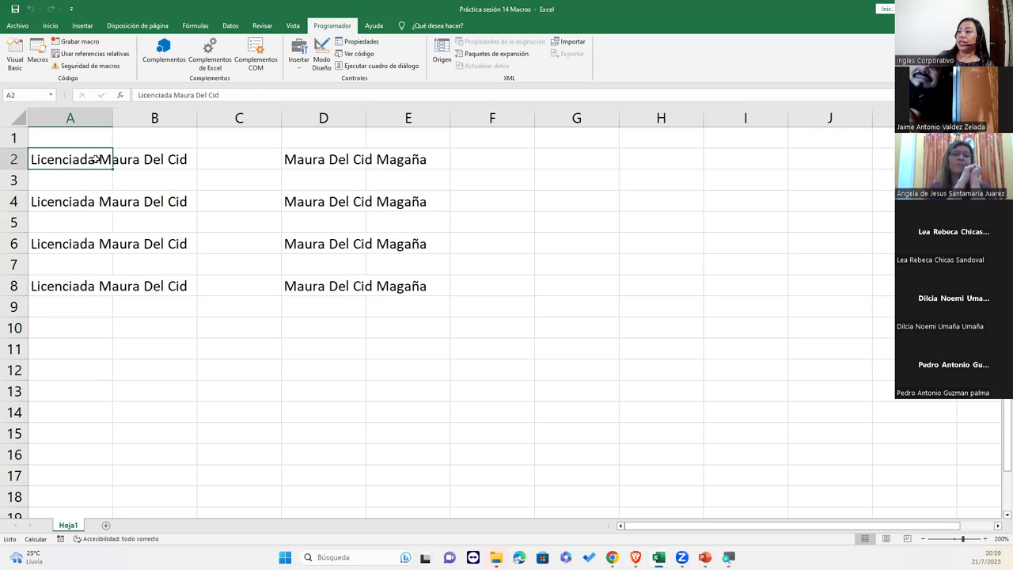
click(84, 228)
click(75, 268)
click(75, 279)
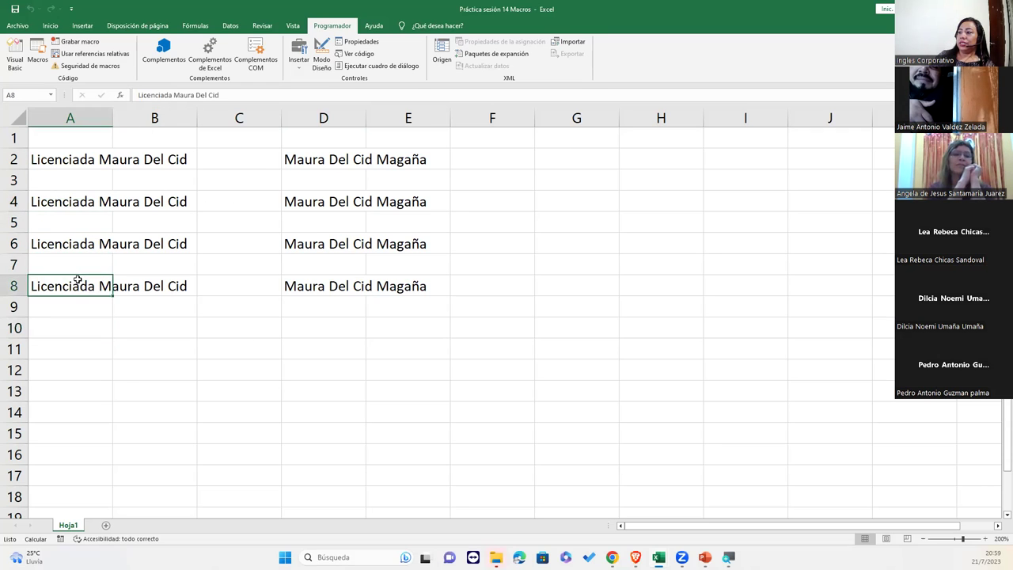
click(15, 53)
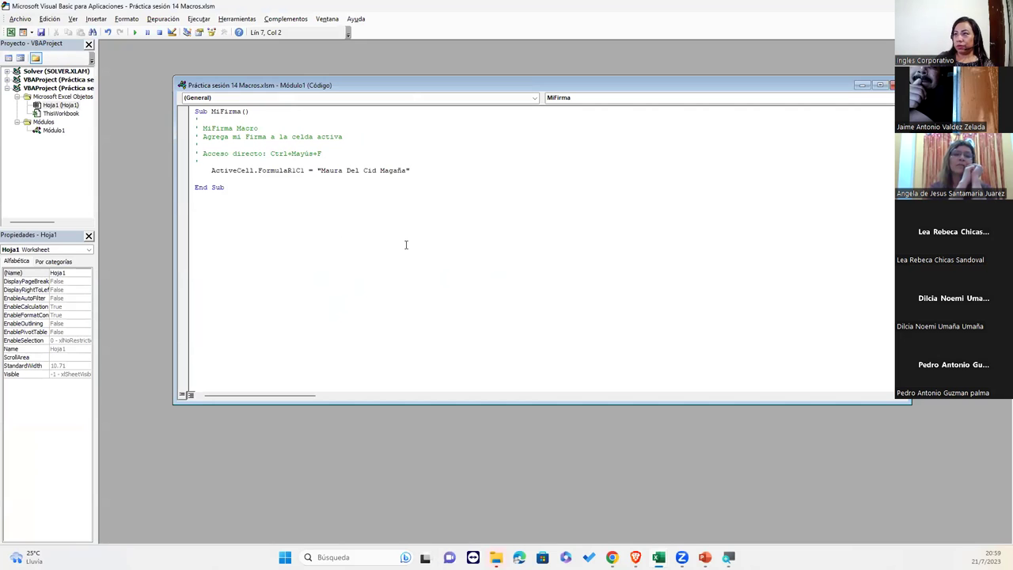
key(alt+F11)
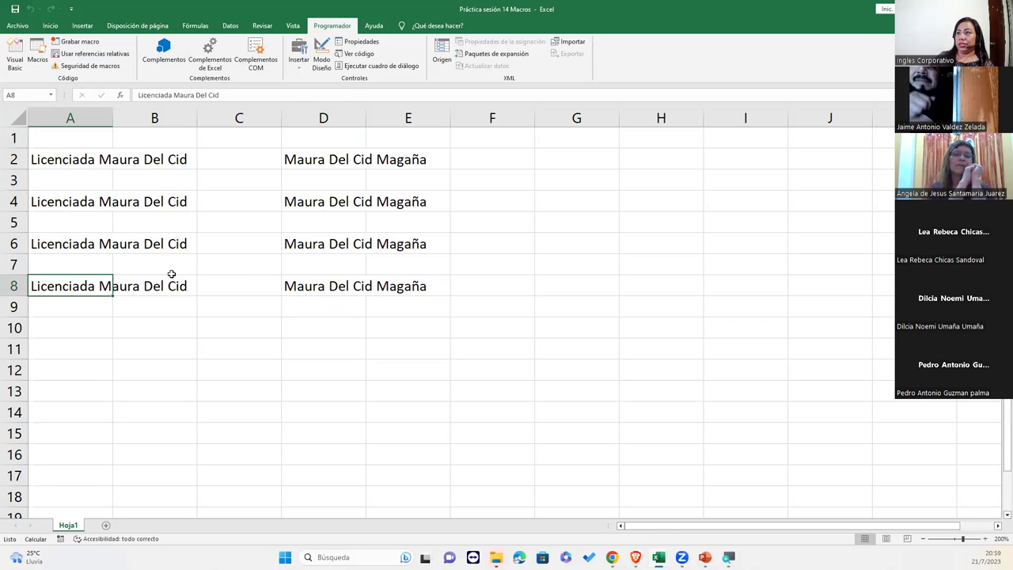
Step: With cell C2 active, change the MiFirma macro's shortcut key to Ctrl+Mayús+M in its macro options
click(102, 224)
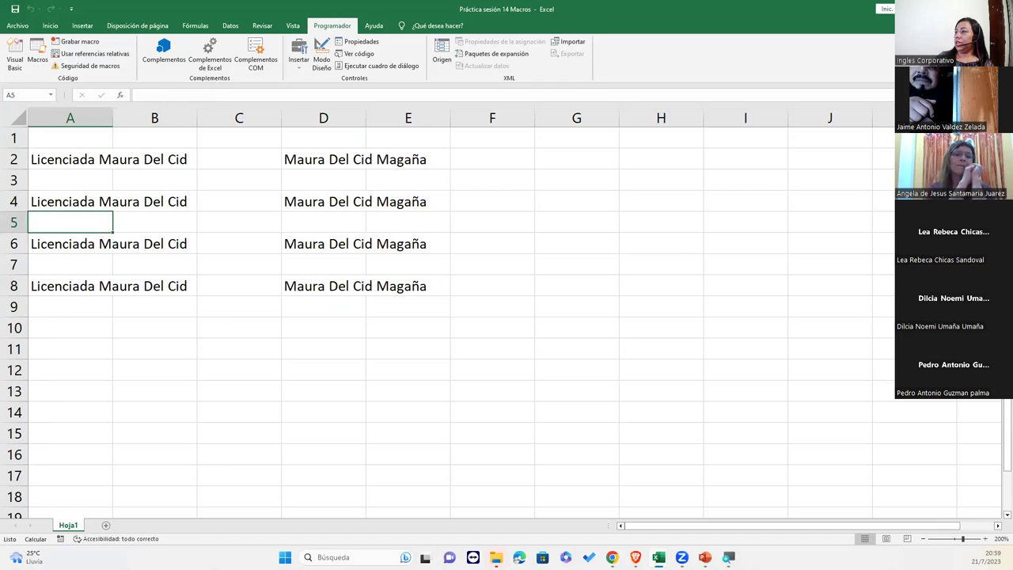
click(245, 159)
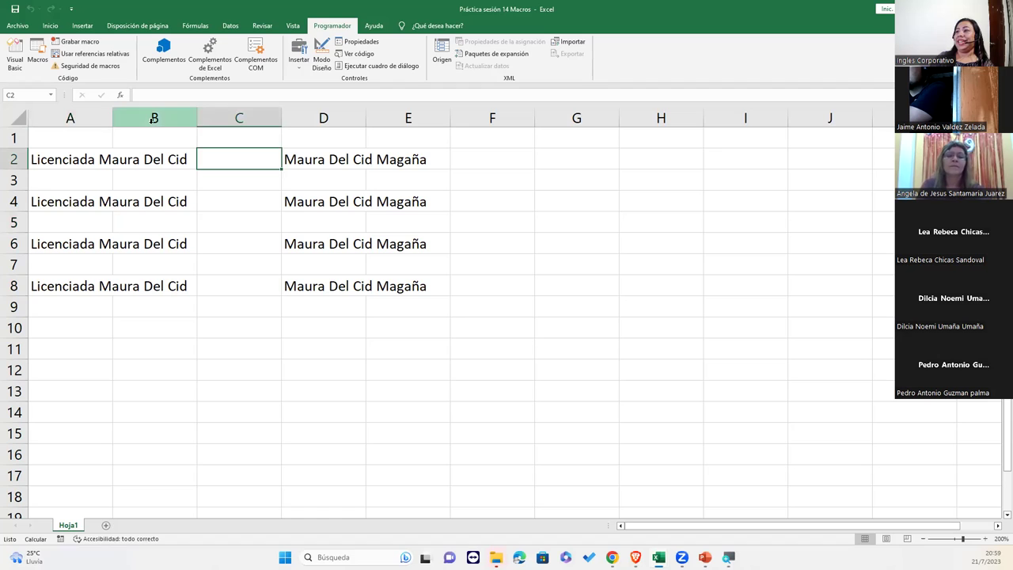
click(37, 53)
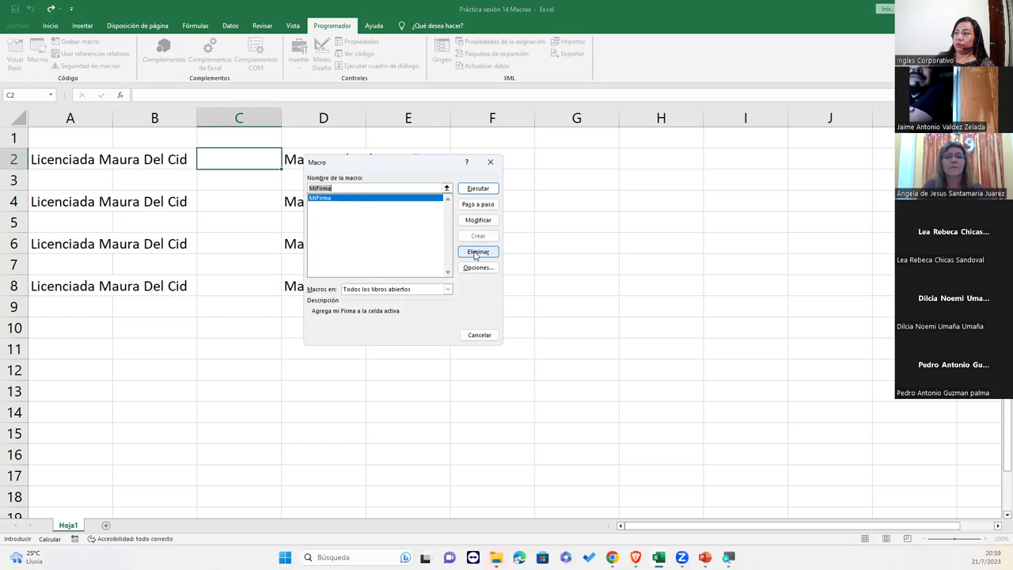
click(337, 201)
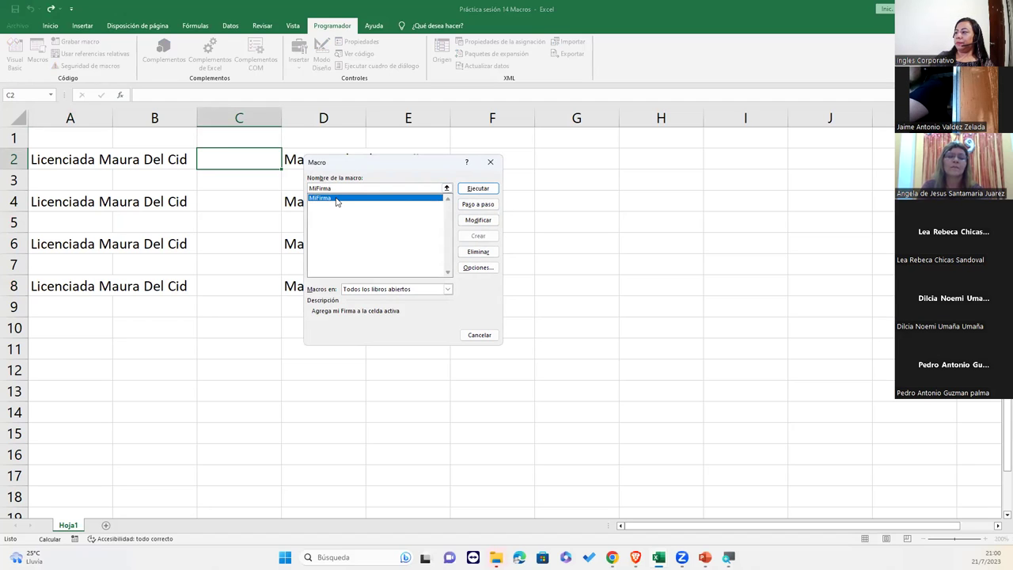
click(479, 271)
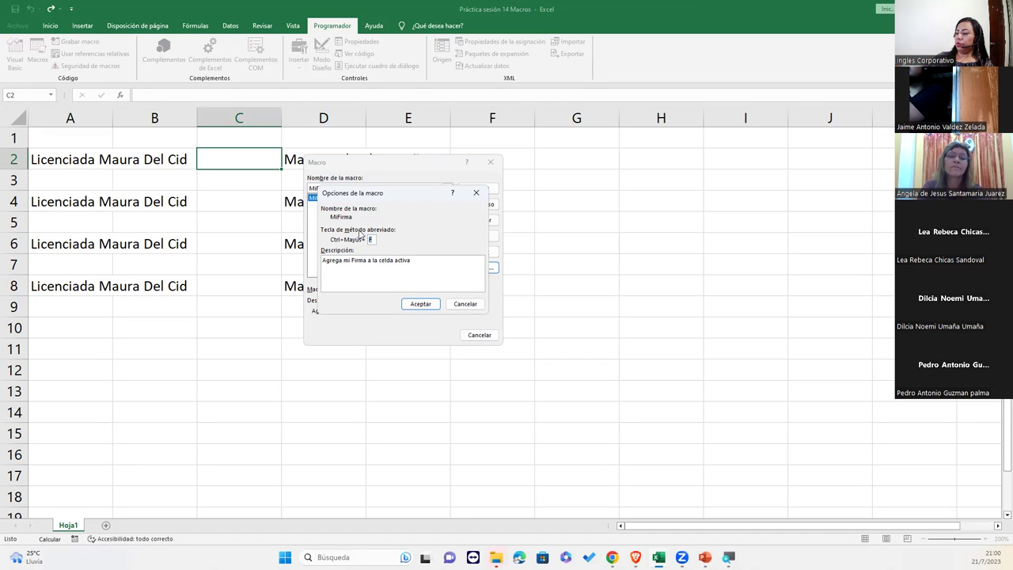
text(M)
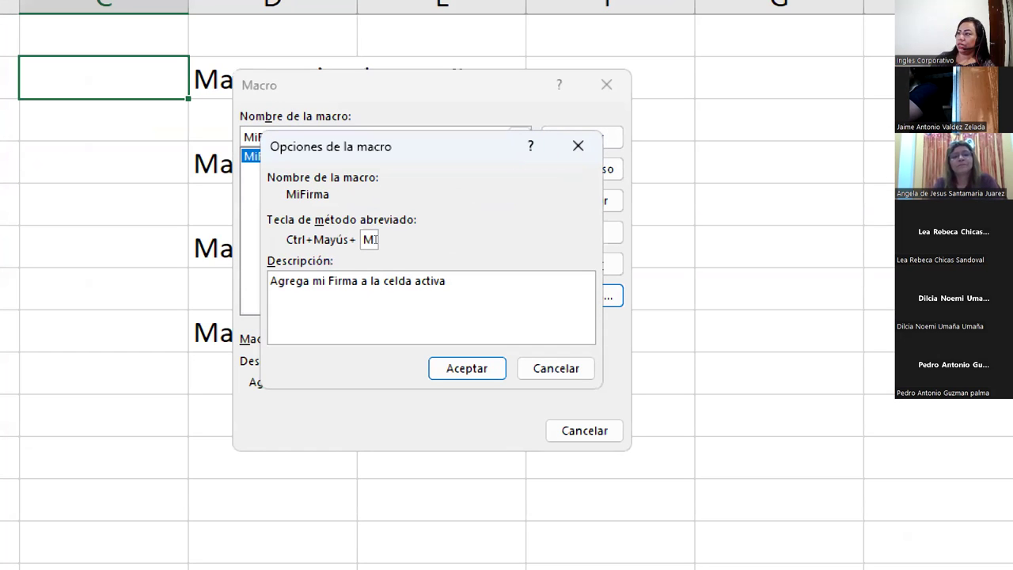
key(Return)
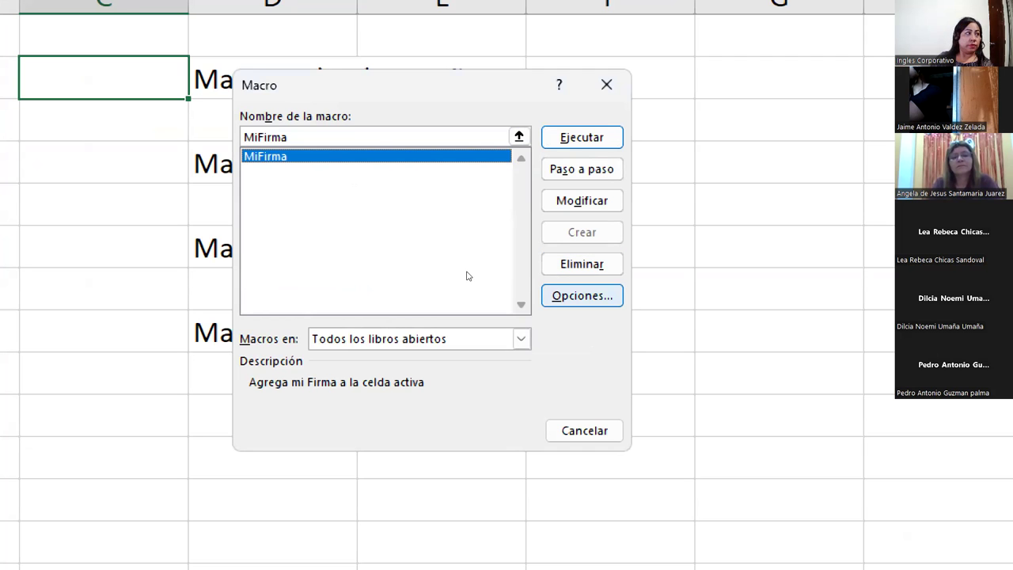
Step: Set the MiFirma macro's shortcut key to Ctrl+c in its macro options and close the macro list
key(Return)
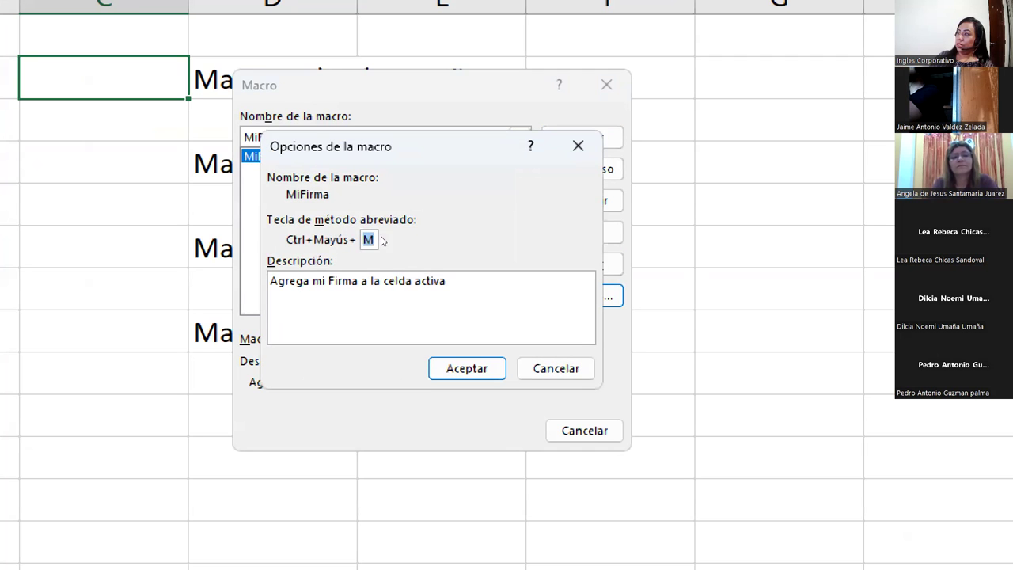
click(376, 239)
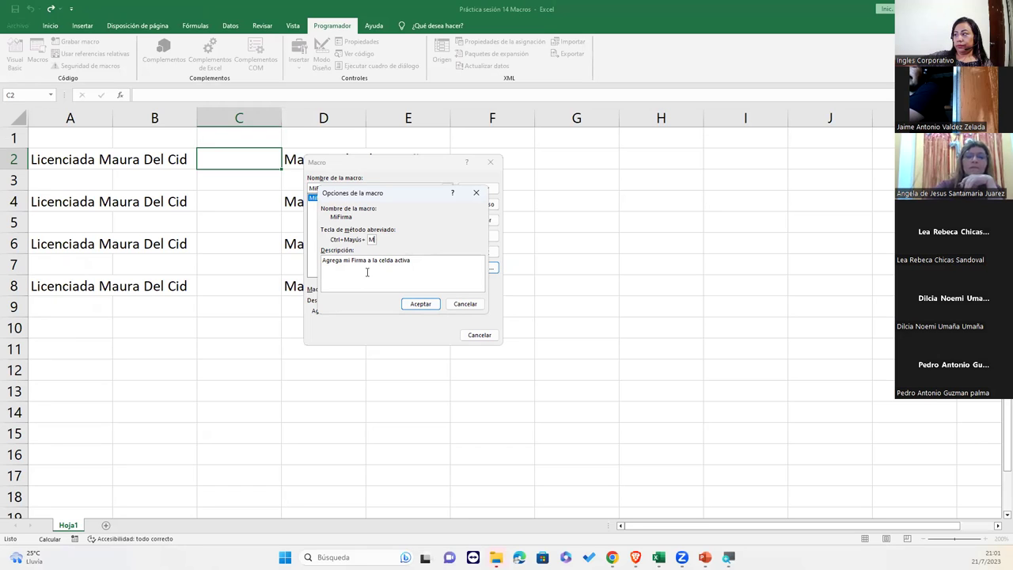
key(BackSpace)
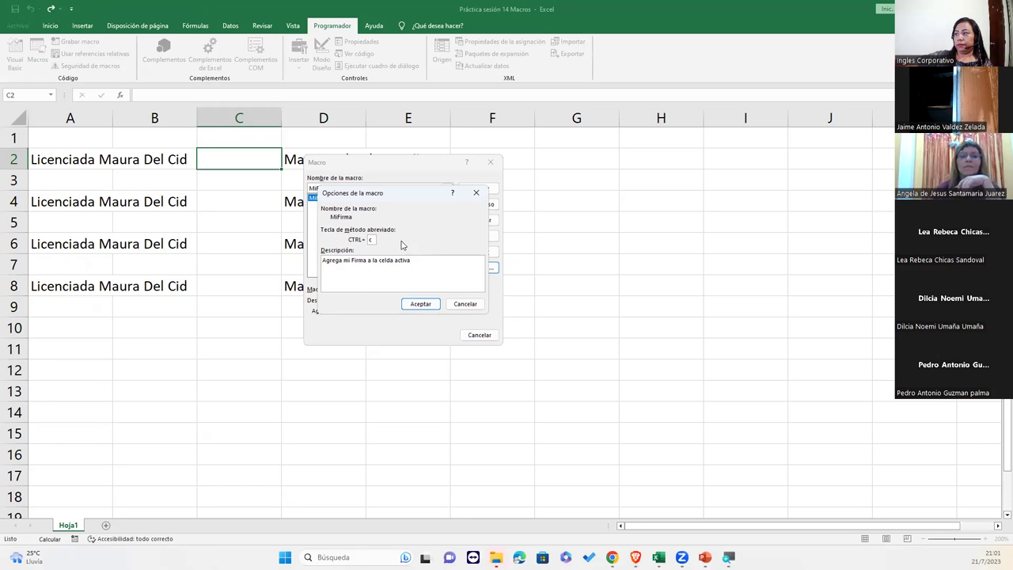
click(415, 309)
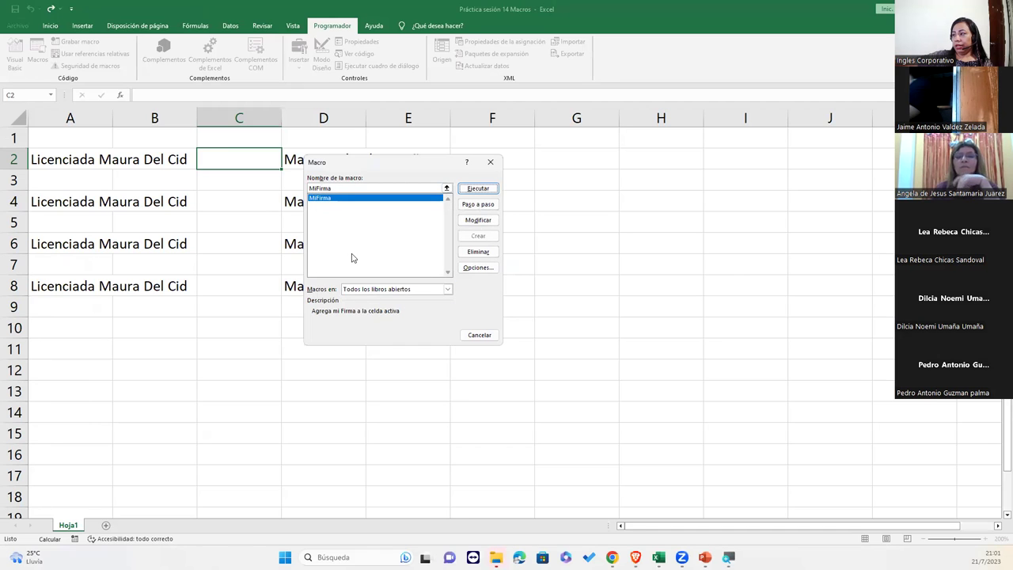
click(399, 208)
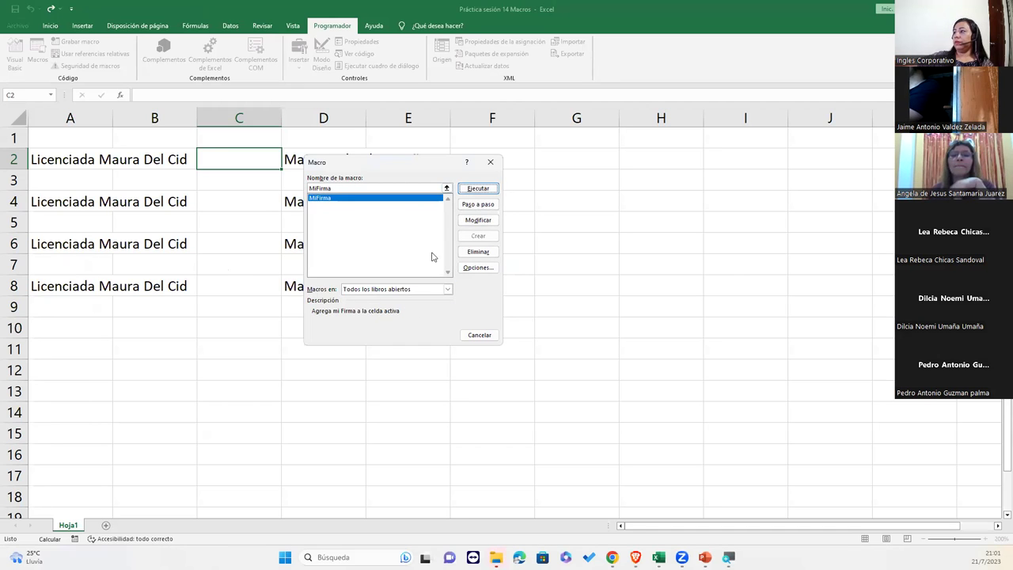
click(490, 162)
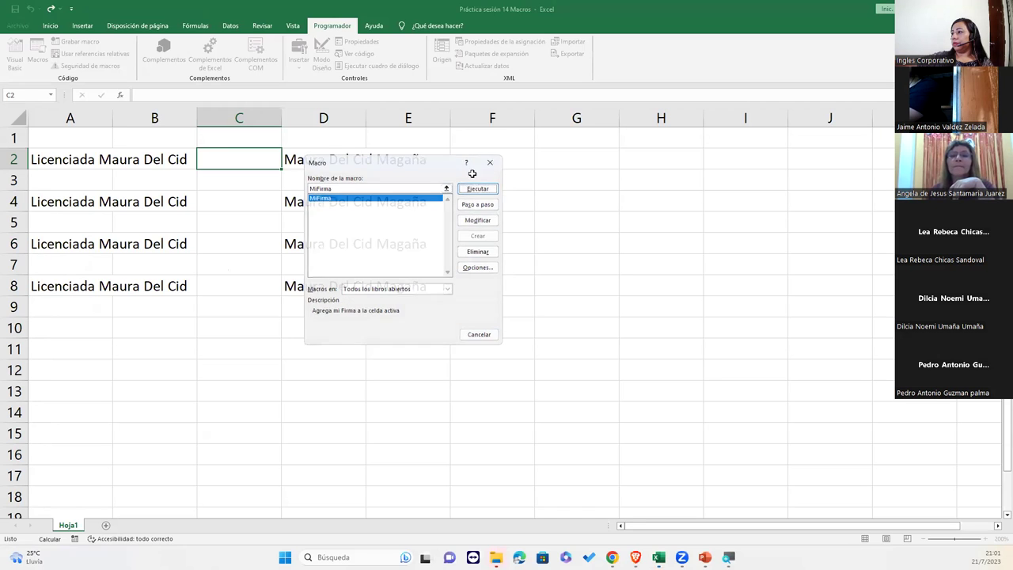
Step: Run the MiFirma macro in cell C9 with its assigned shortcut and check the shortcut of Excel's Copiar command
click(262, 288)
click(242, 312)
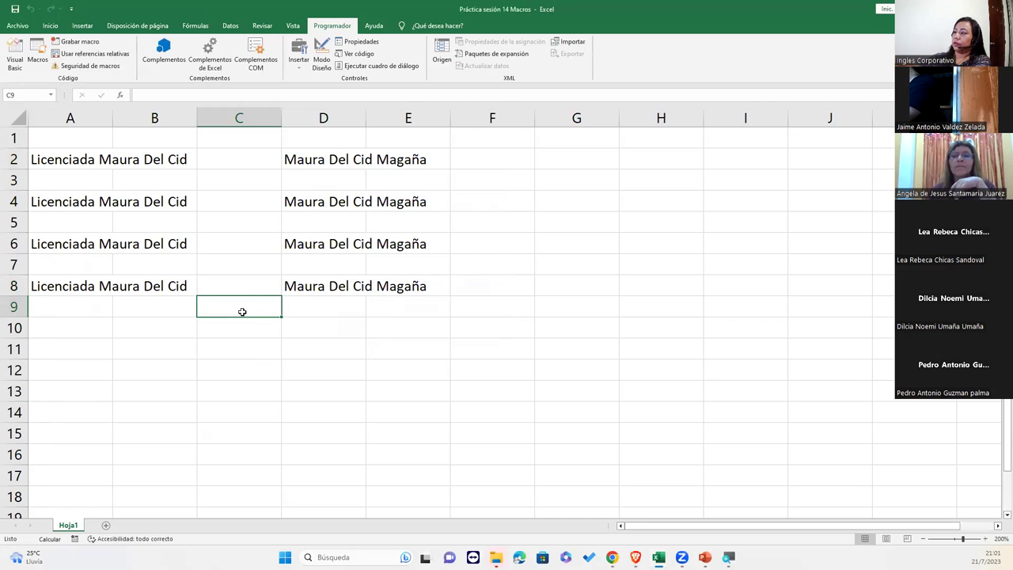
key(ctrl+shift+m)
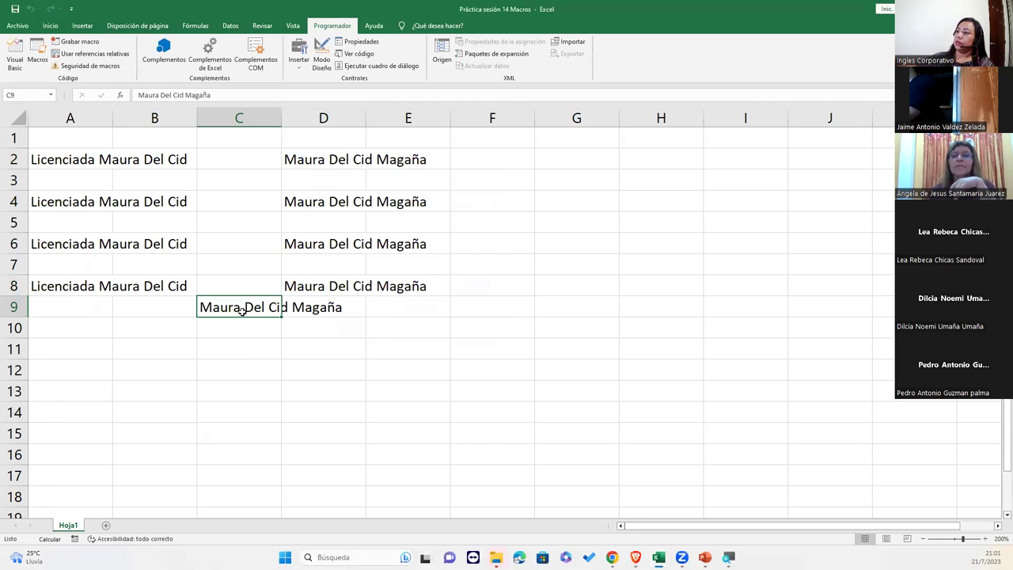
click(50, 25)
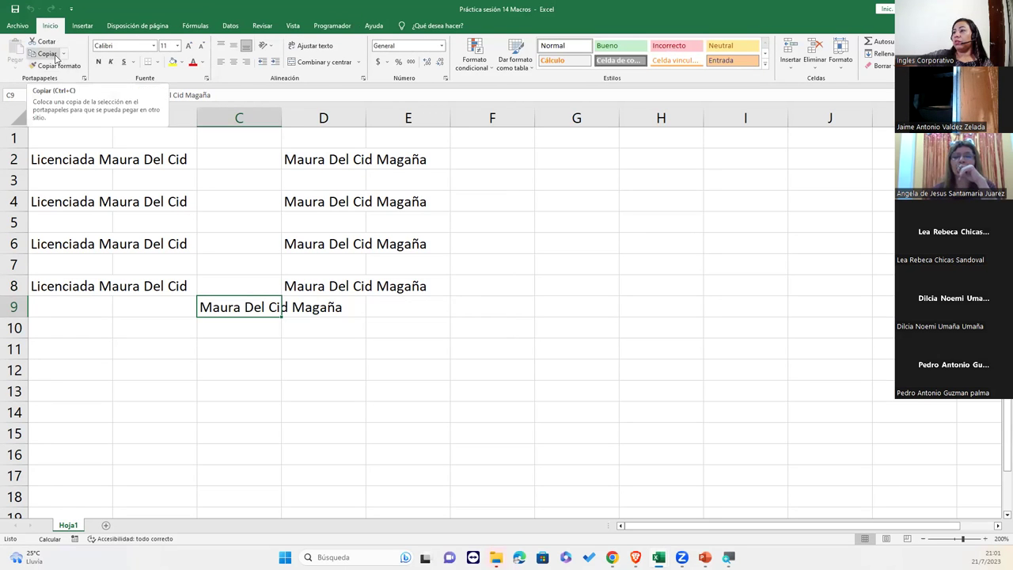
click(171, 314)
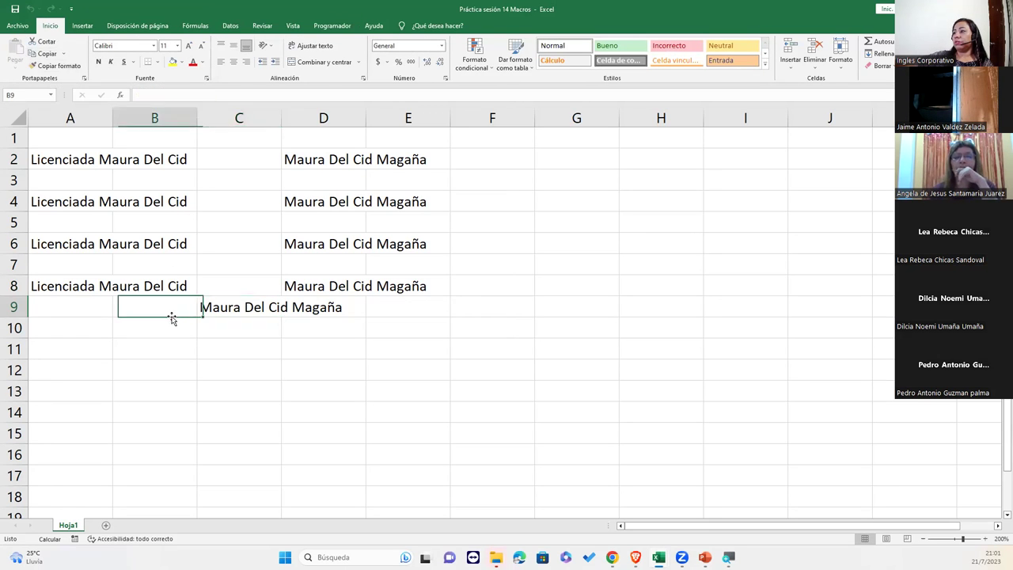
Step: Enter "hola" in cell A10 and try to copy it with the shortcut assigned to MiFirma
click(71, 299)
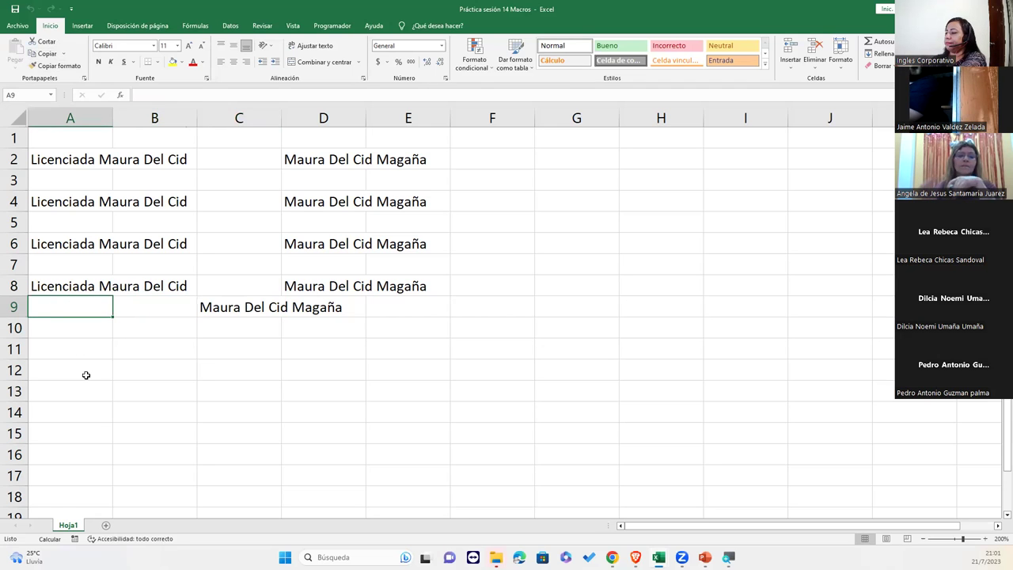
key(Down)
text(hola)
key(Return)
key(Up)
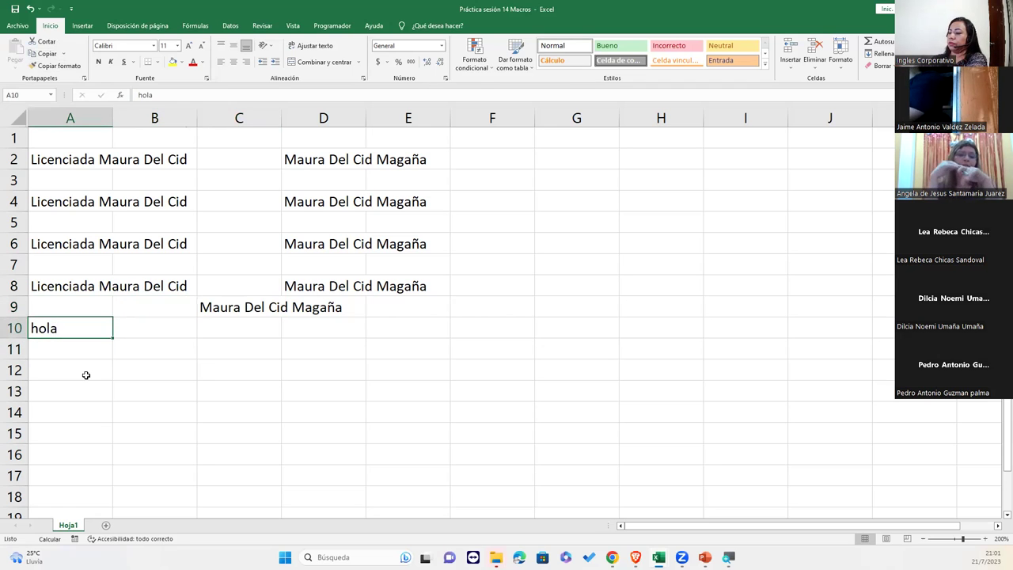
key(ctrl+m)
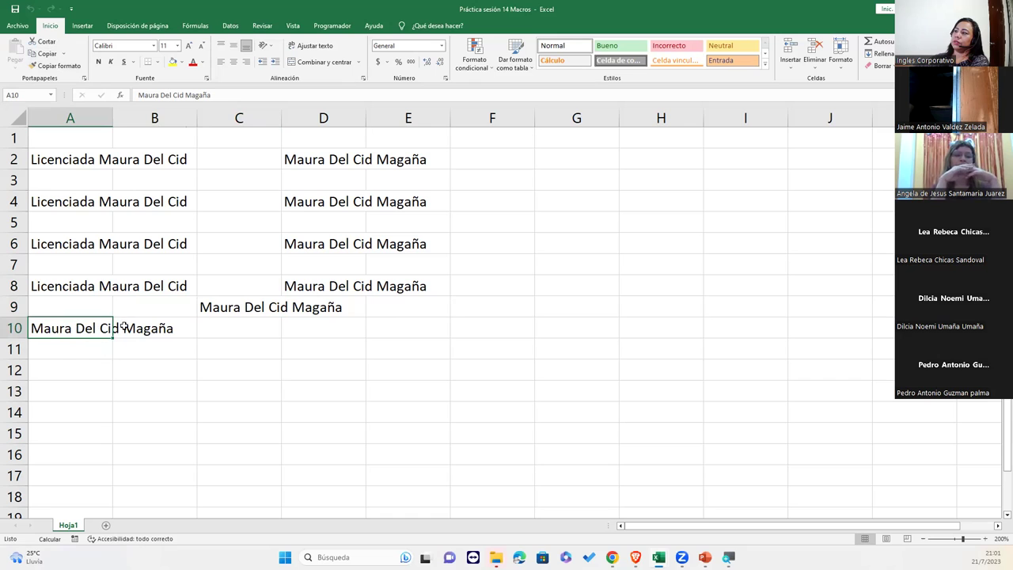
Step: Move the signature from cell C9 to cell D10
click(190, 322)
click(213, 308)
key(ctrl+c)
click(301, 332)
key(Return)
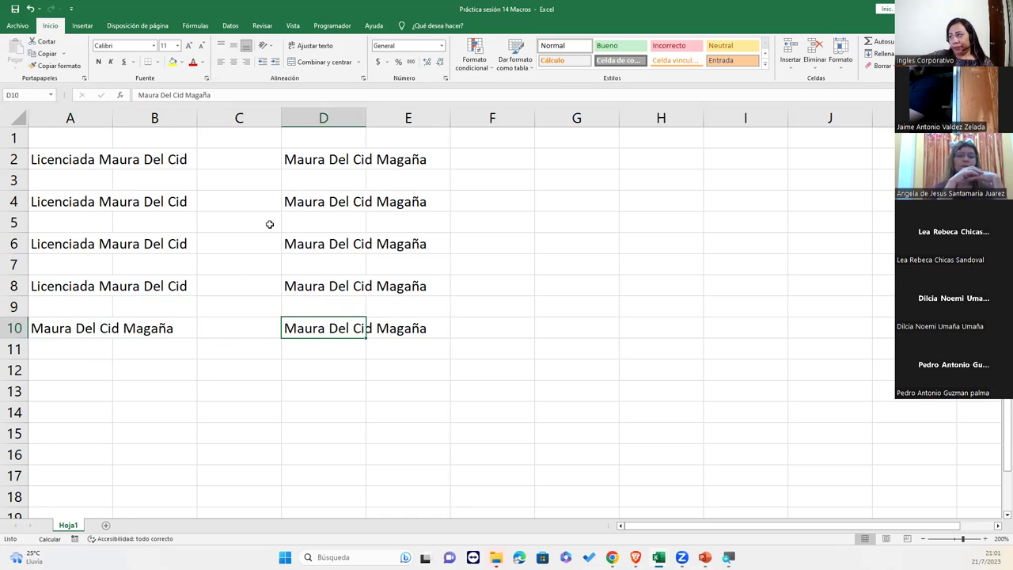
Step: Set the MiFirma macro's shortcut key to Ctrl+Mayús+M in its macro options and close the macro list
click(331, 25)
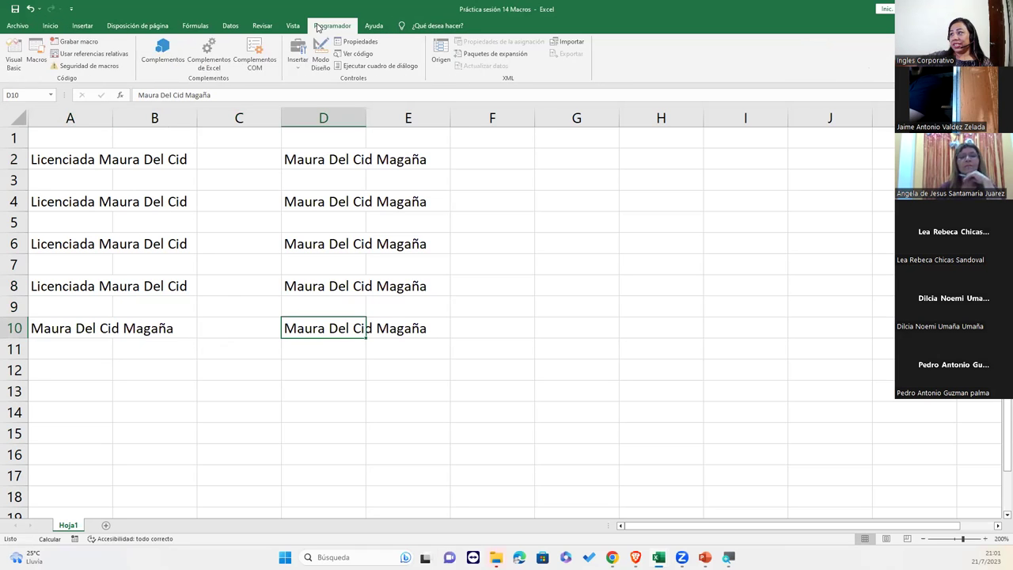
click(46, 55)
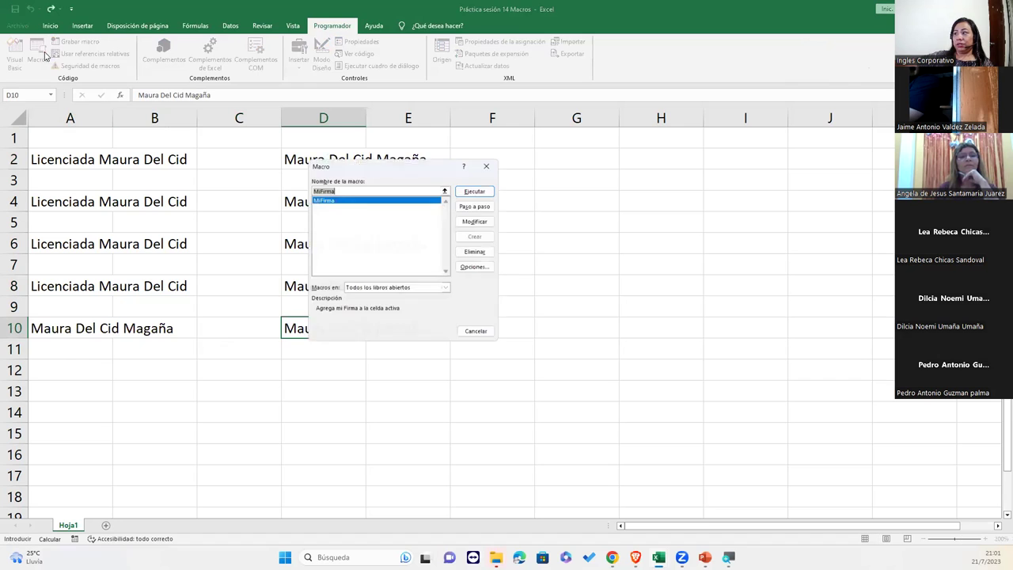
click(477, 268)
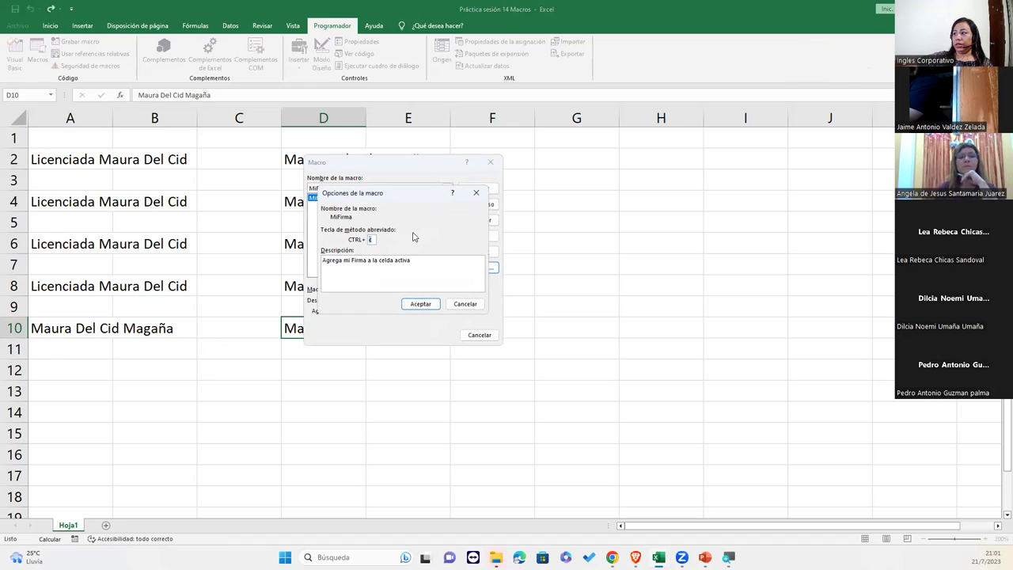
drag(395, 198, 399, 199)
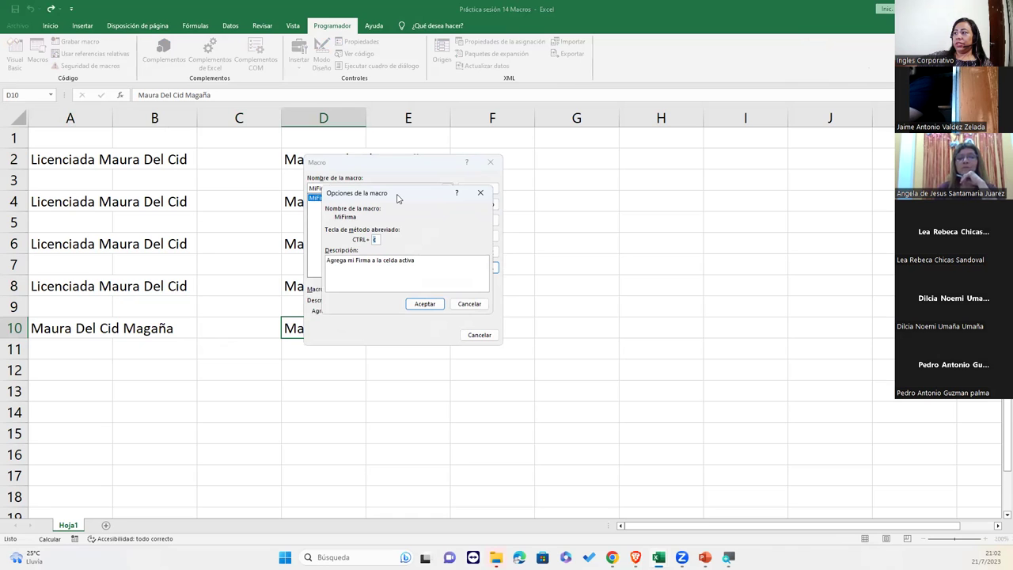
drag(398, 199, 336, 264)
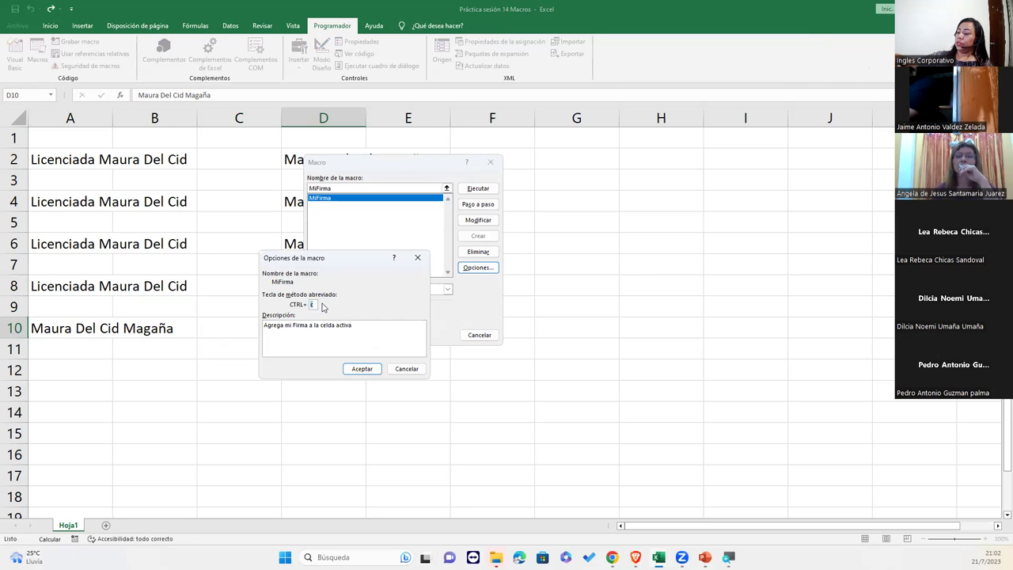
text(M)
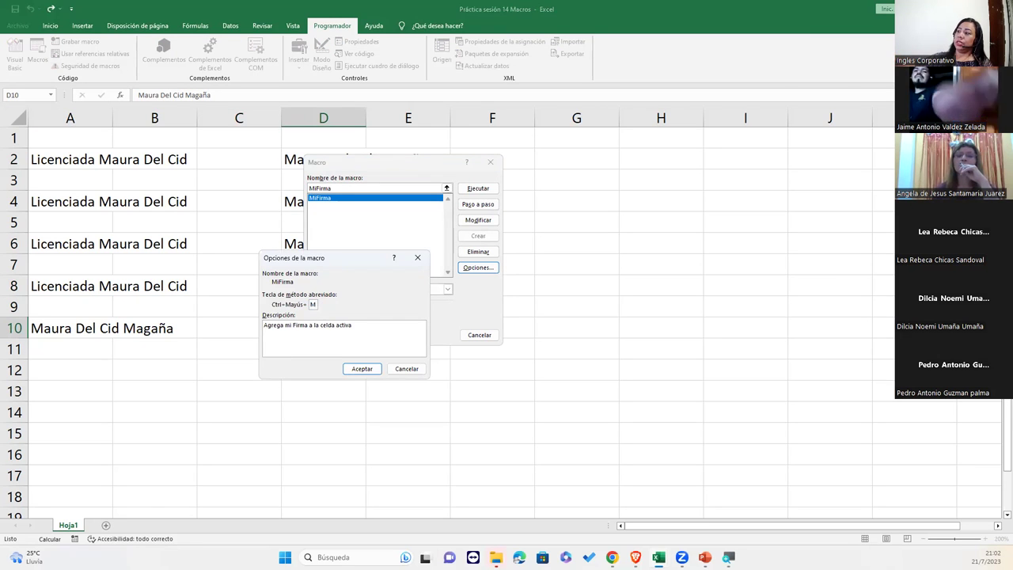
click(358, 369)
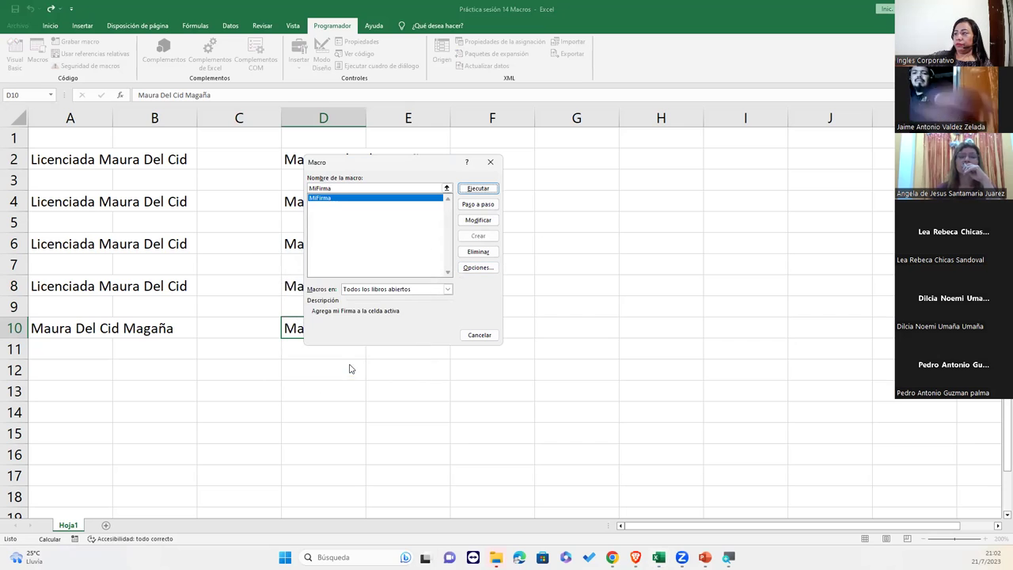
click(490, 162)
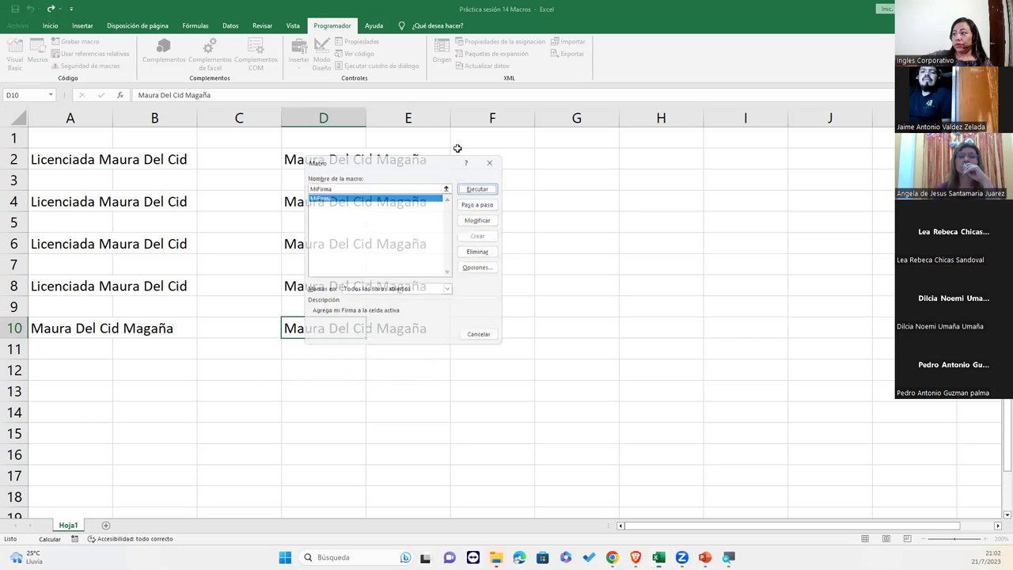
Step: With cell A12 active, review the shortcut key in the MiFirma macro's options and close the macro list
click(50, 25)
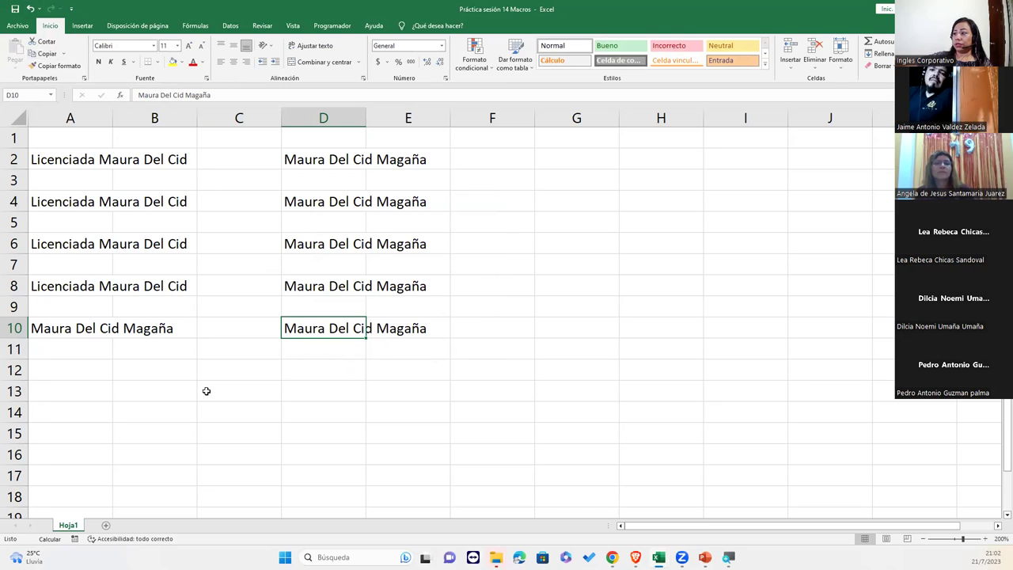
click(308, 345)
click(292, 365)
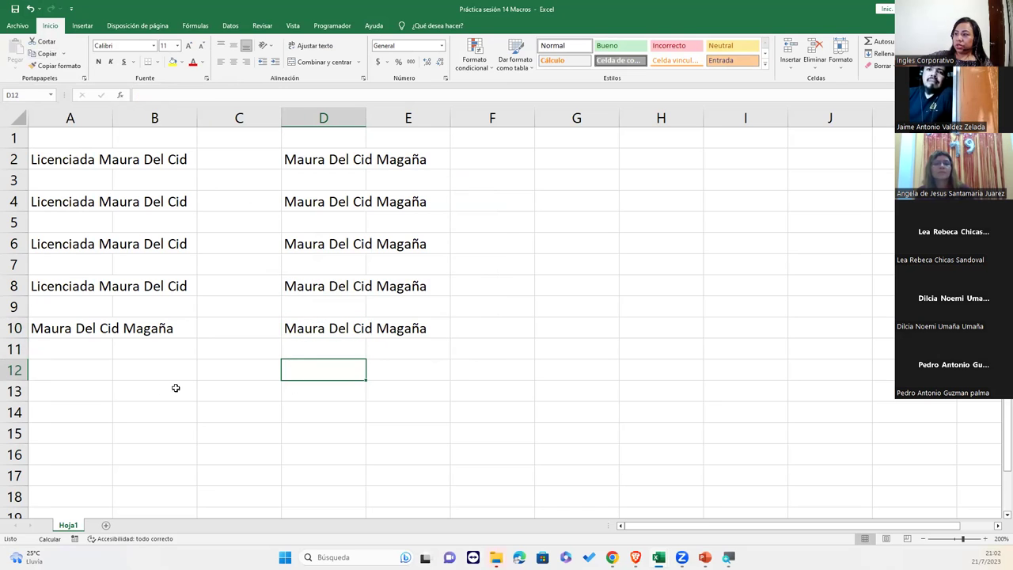
click(75, 362)
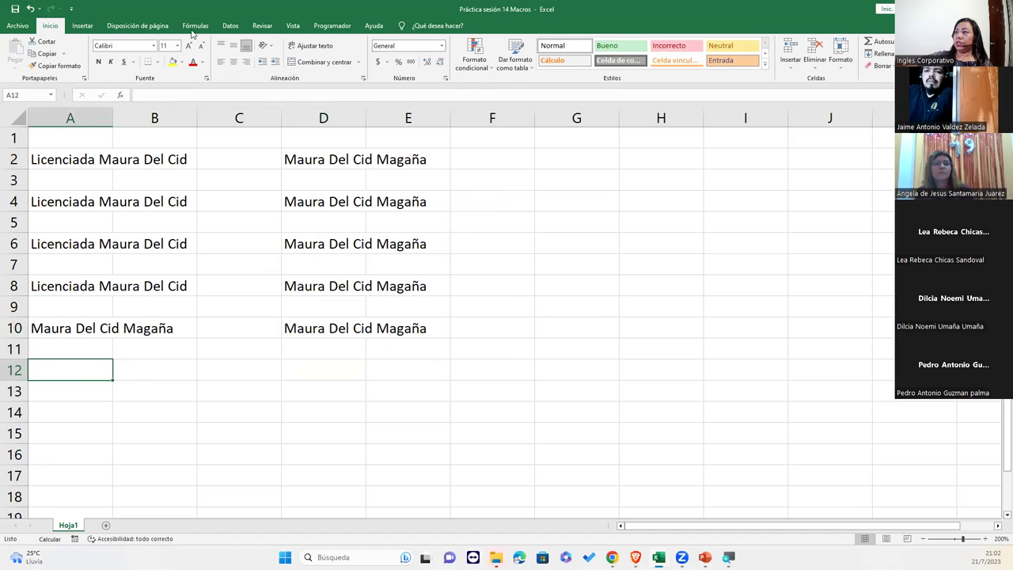
click(331, 25)
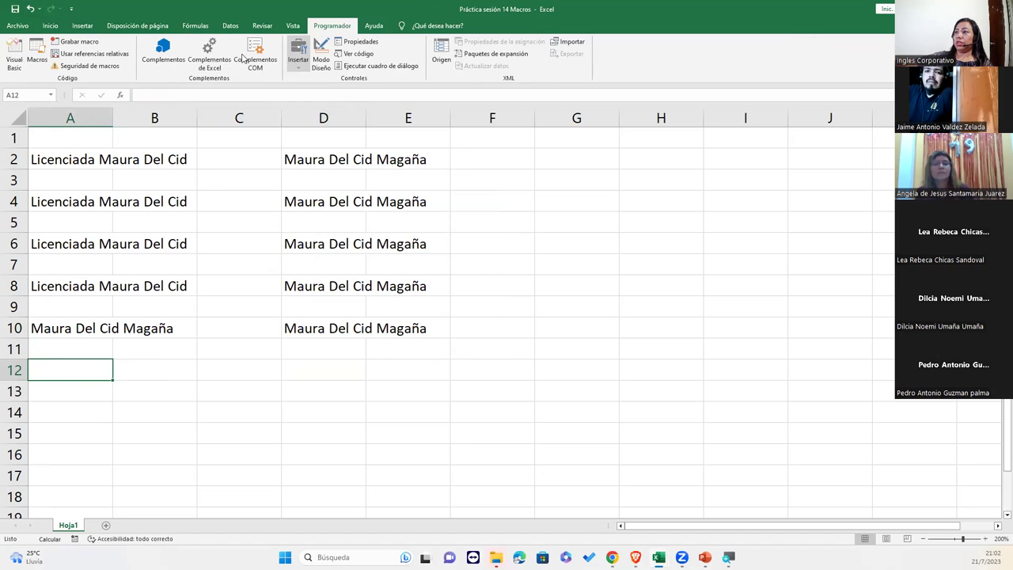
click(36, 54)
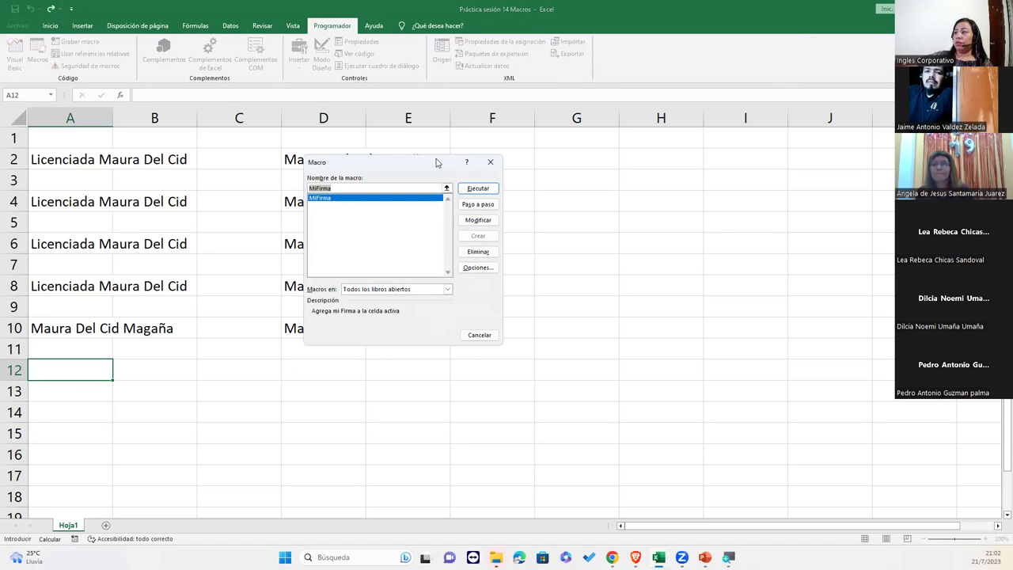
click(478, 268)
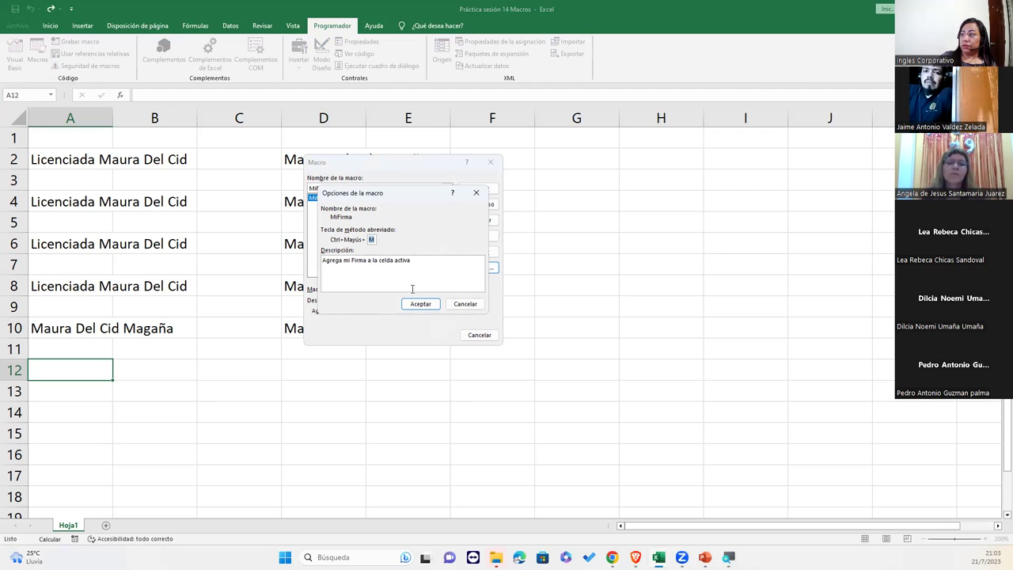
click(419, 305)
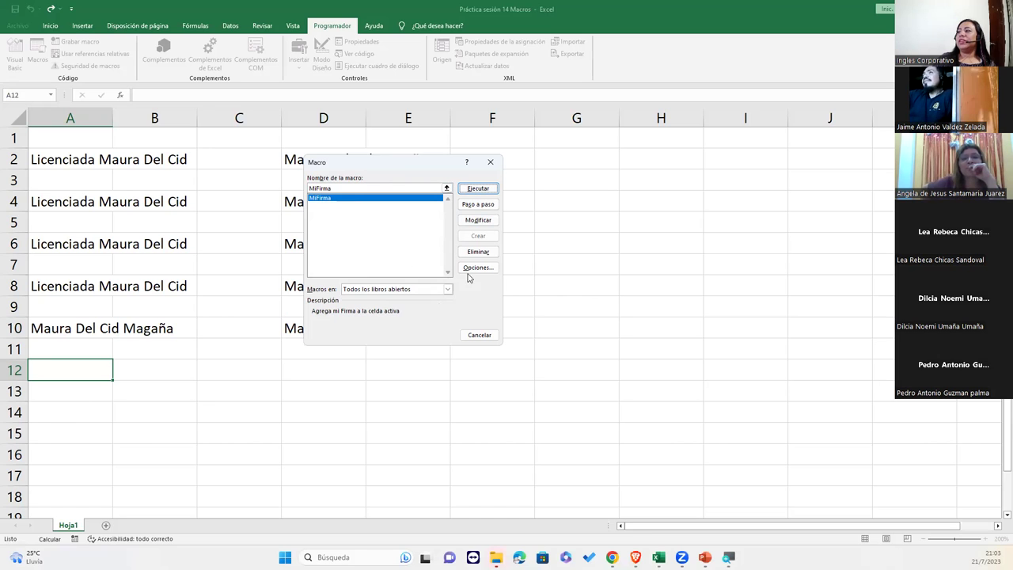
click(496, 167)
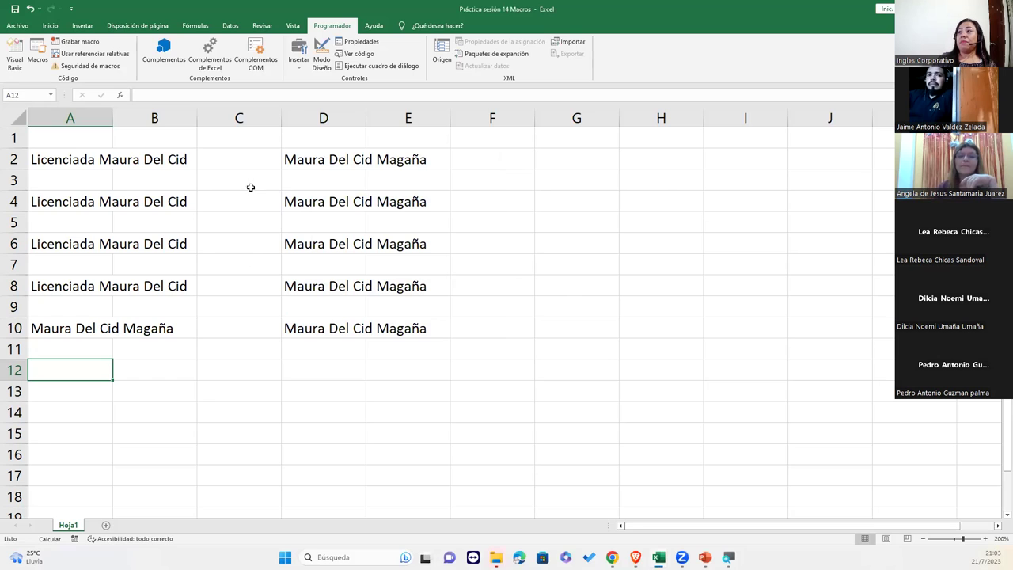
Step: Switch to the PowerPoint slide show and advance to the "Cierre y conclusiones" slide
click(52, 27)
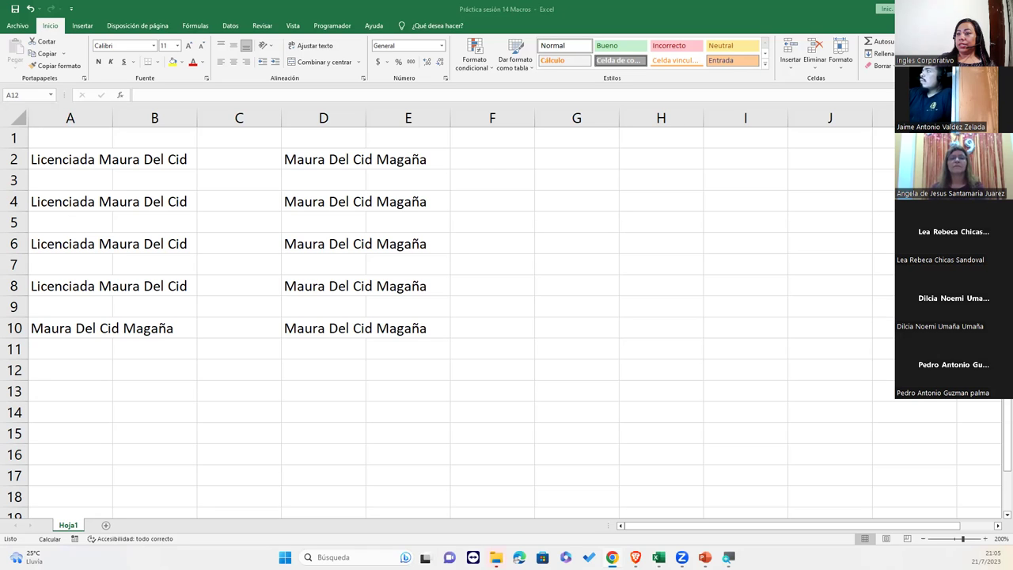
key(alt+Tab)
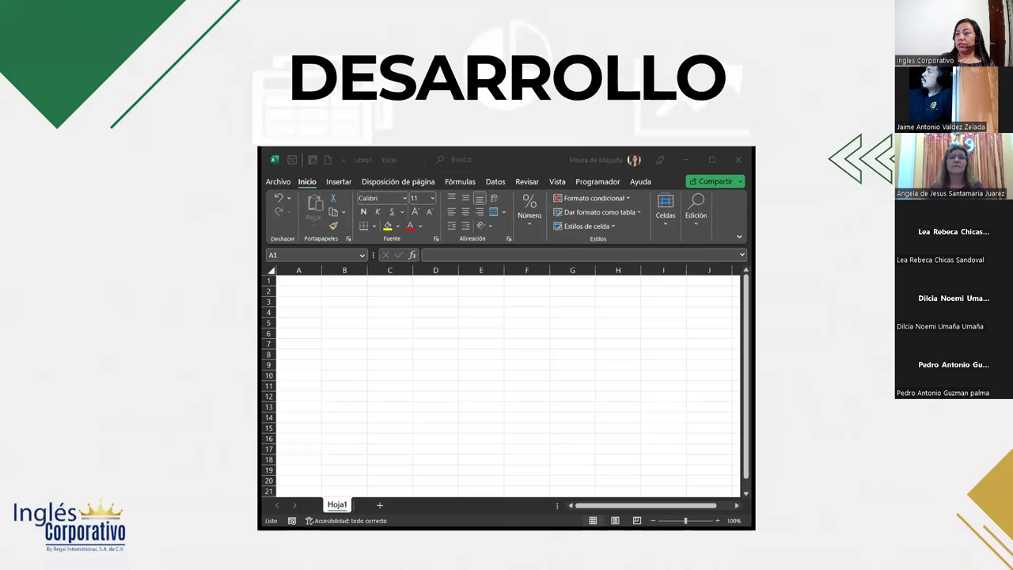
click(773, 423)
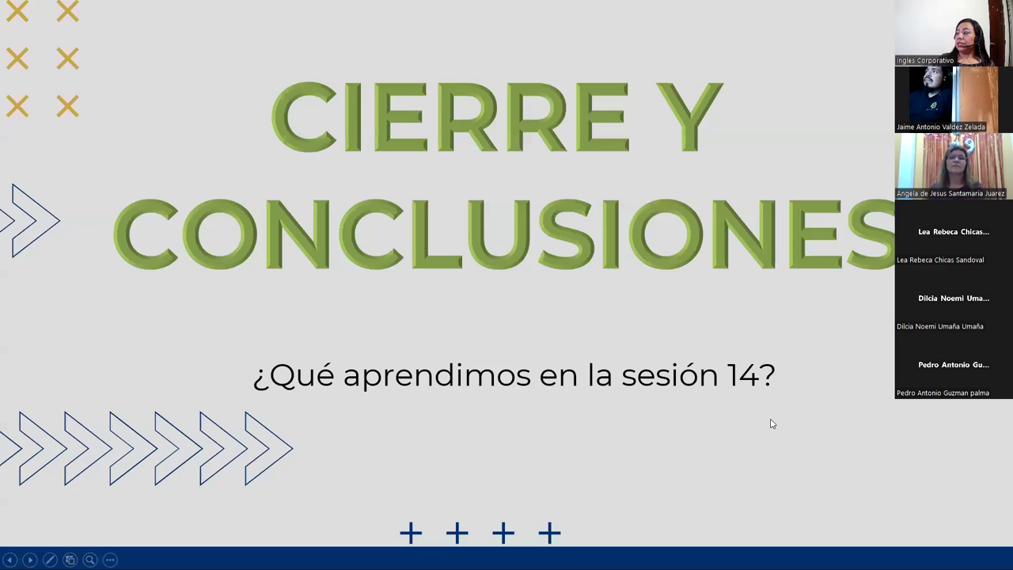